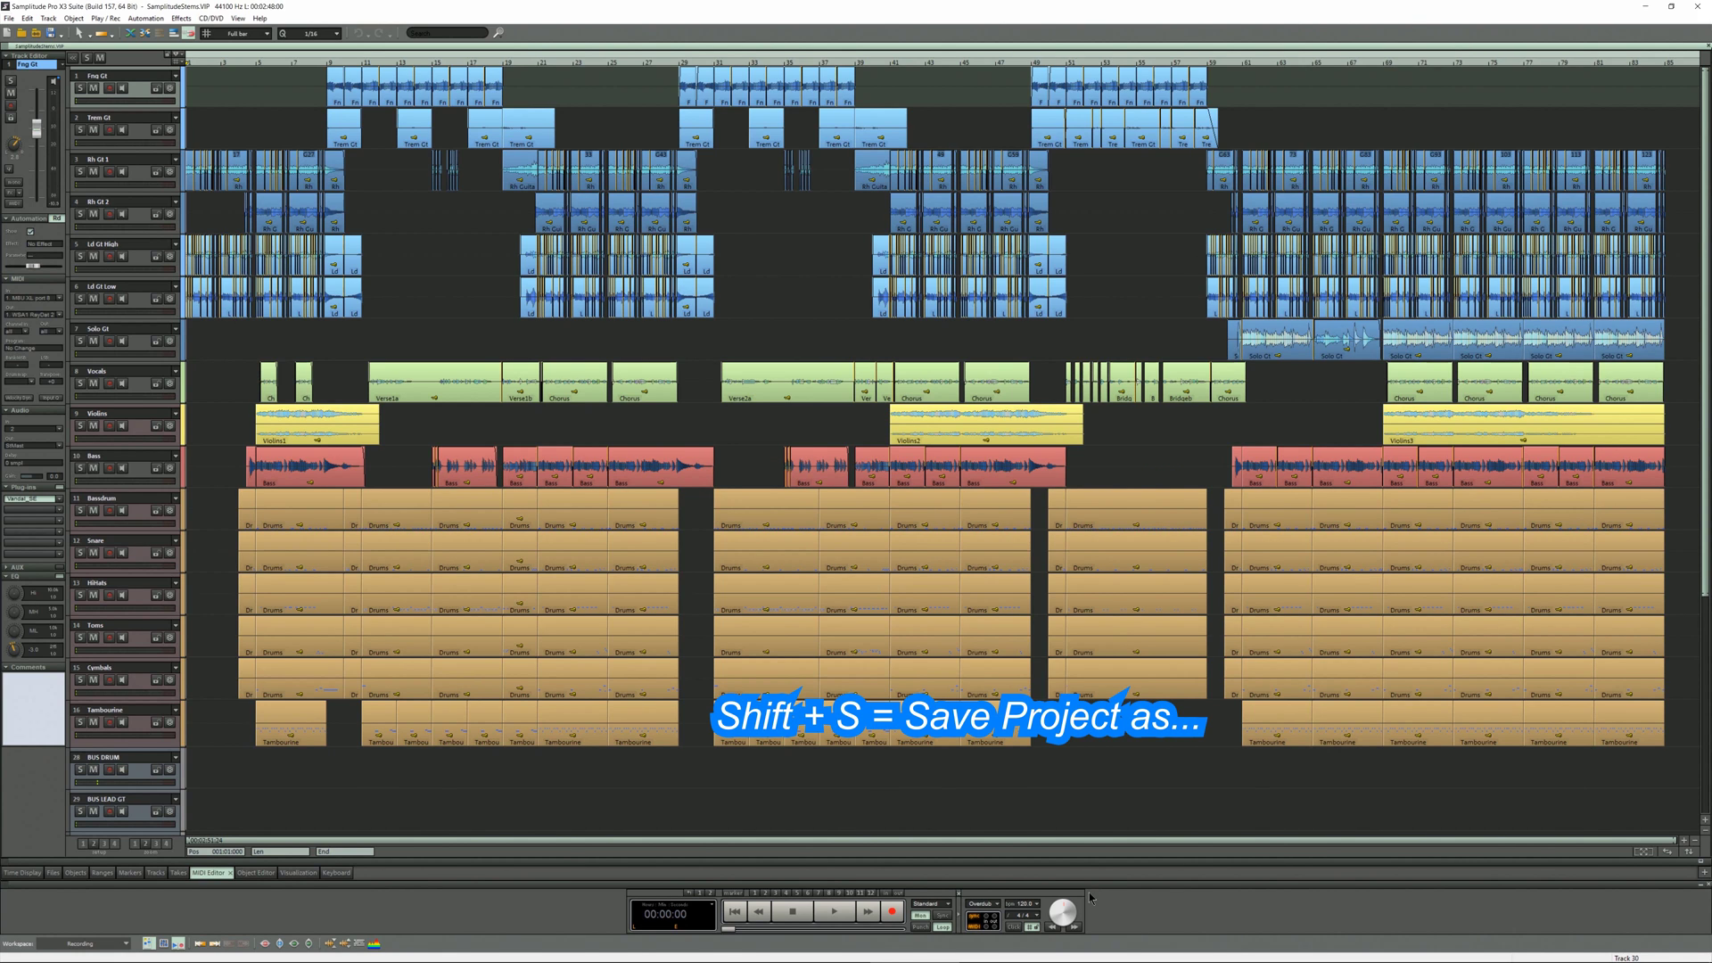
- Save a copy of the project under the new name SamplitudeStemsExport
{"action": "key", "text": "shift+s"}
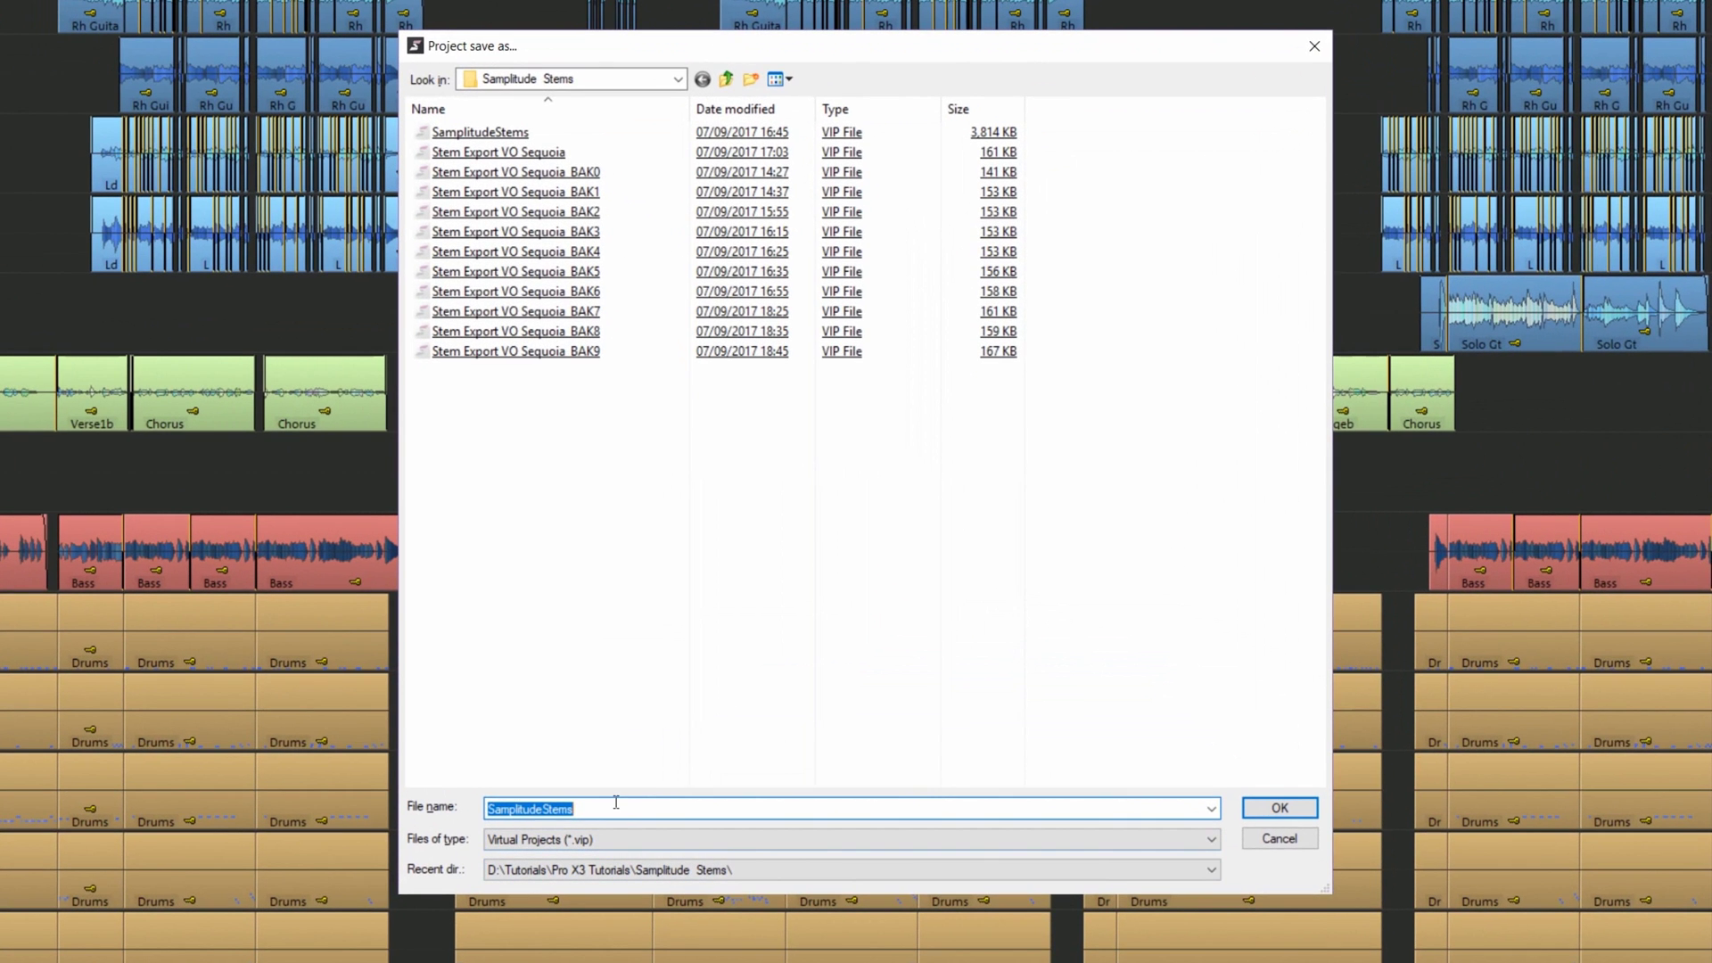
{"action": "left_click", "coordinate": [800, 599]}
{"action": "type", "text": "Export"}
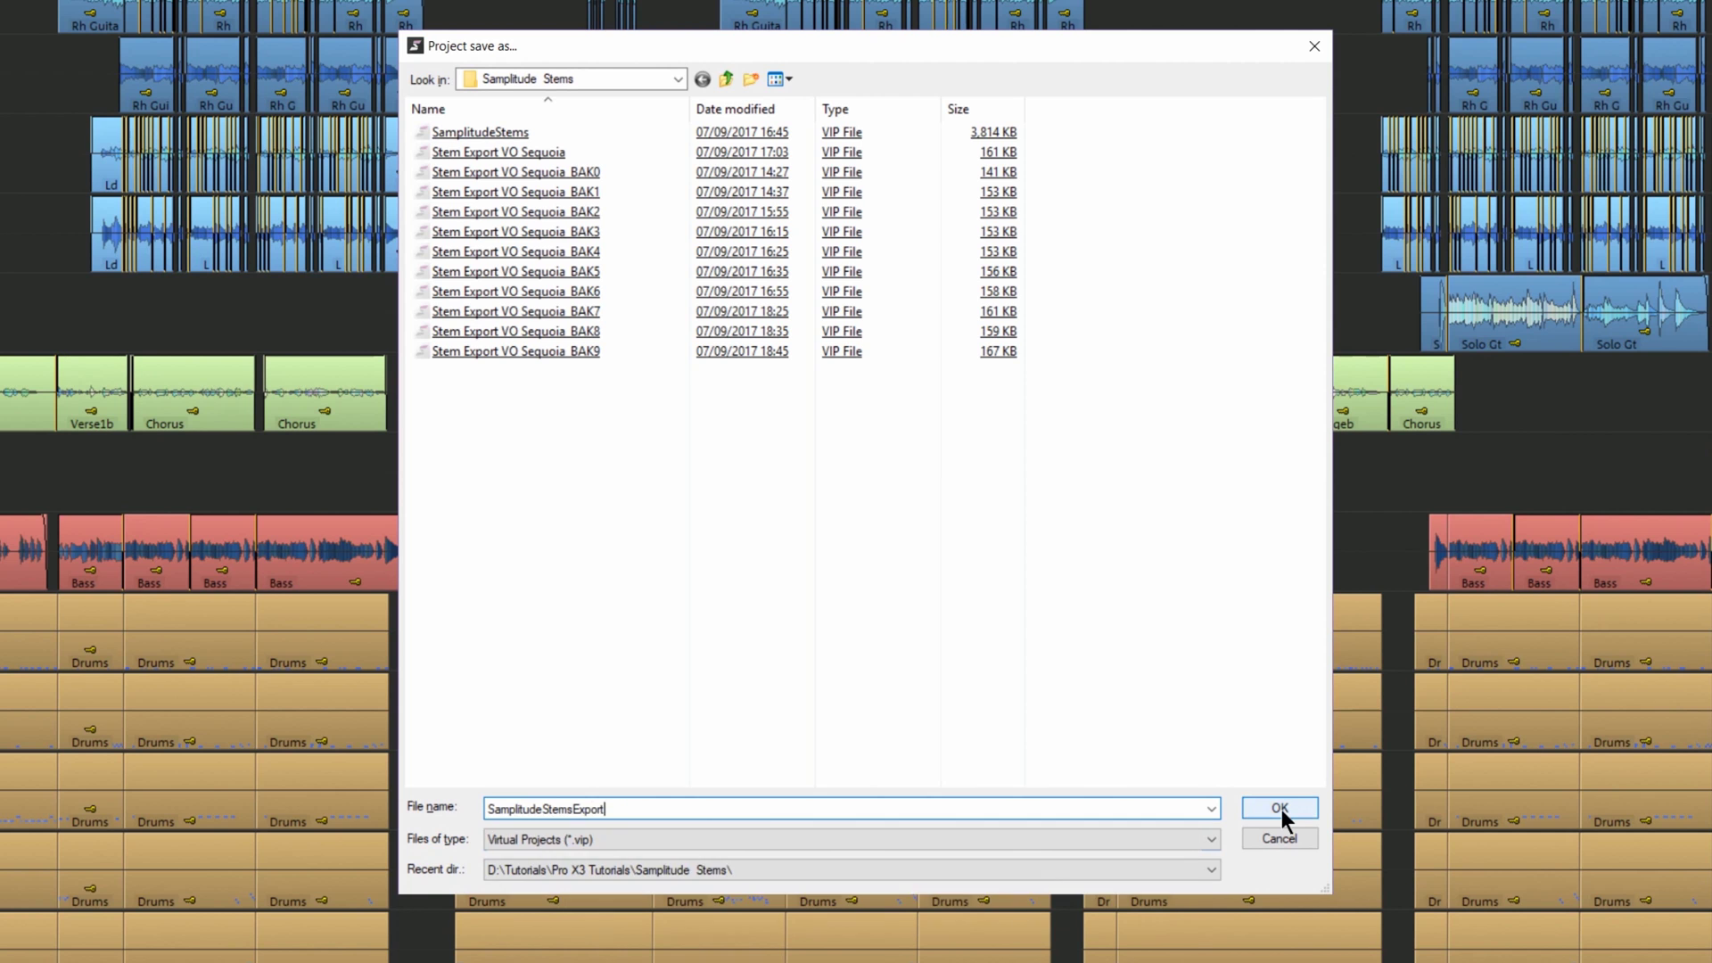
{"action": "left_click", "coordinate": [1280, 809]}
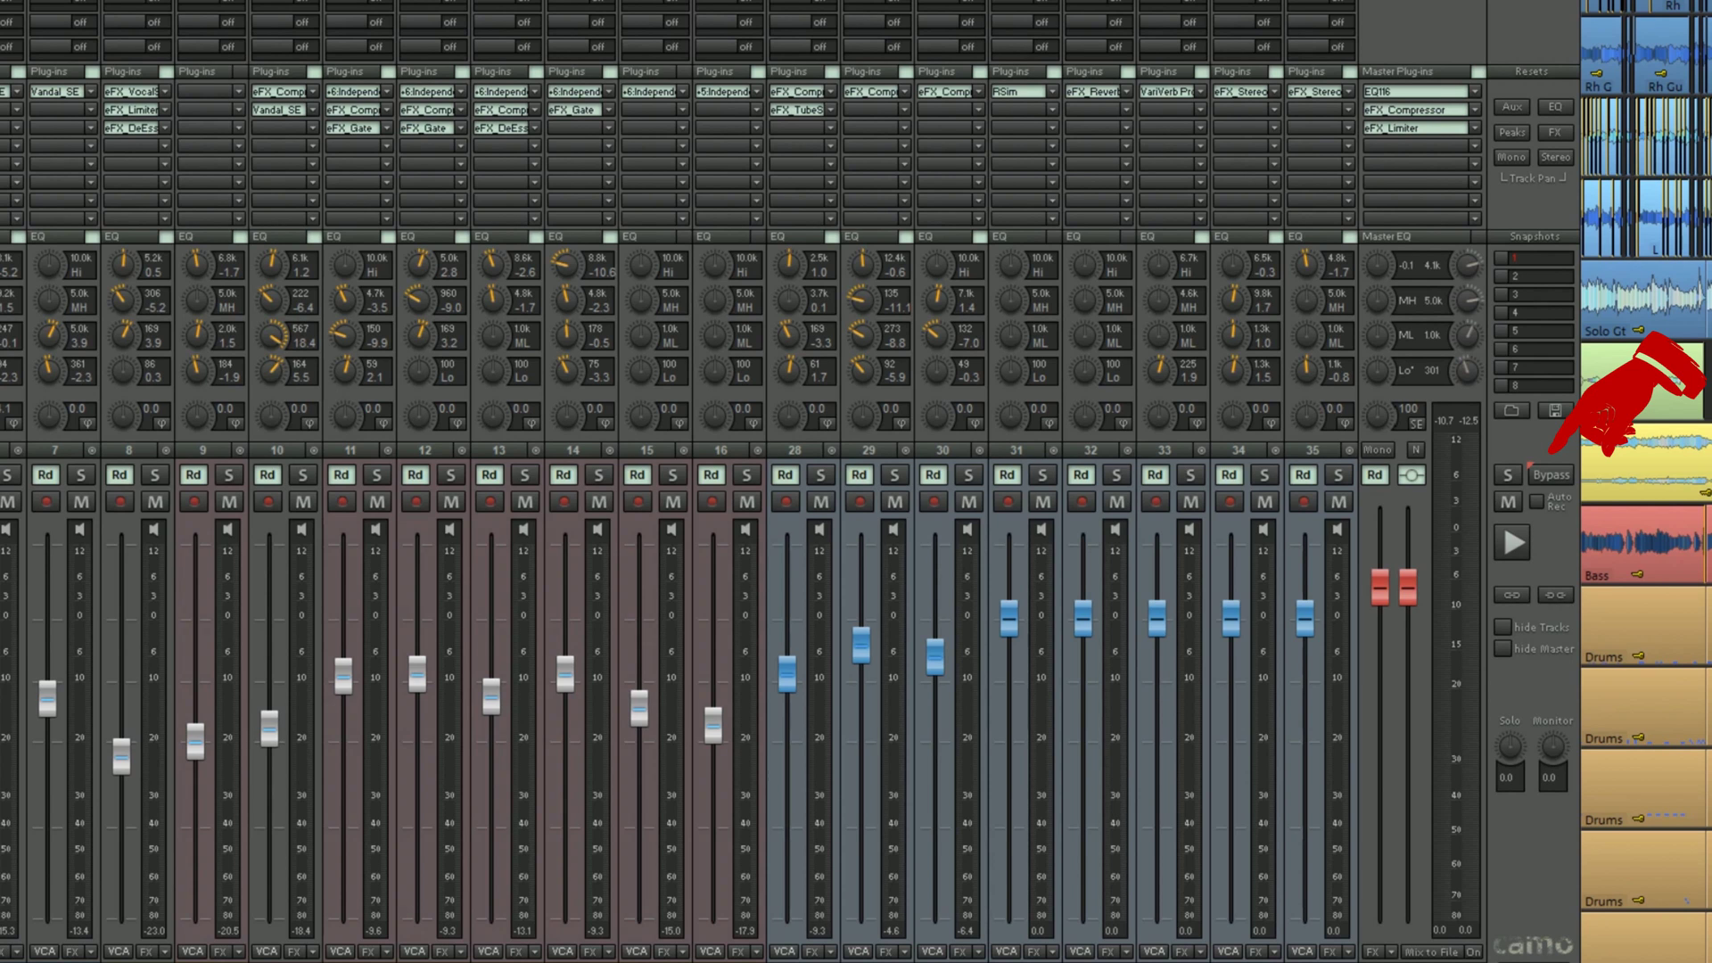
- Bypass the mixer effects and reset the faders of channels 16, 15, 14 and 13 to 0 dB
{"action": "left_click", "coordinate": [1548, 476]}
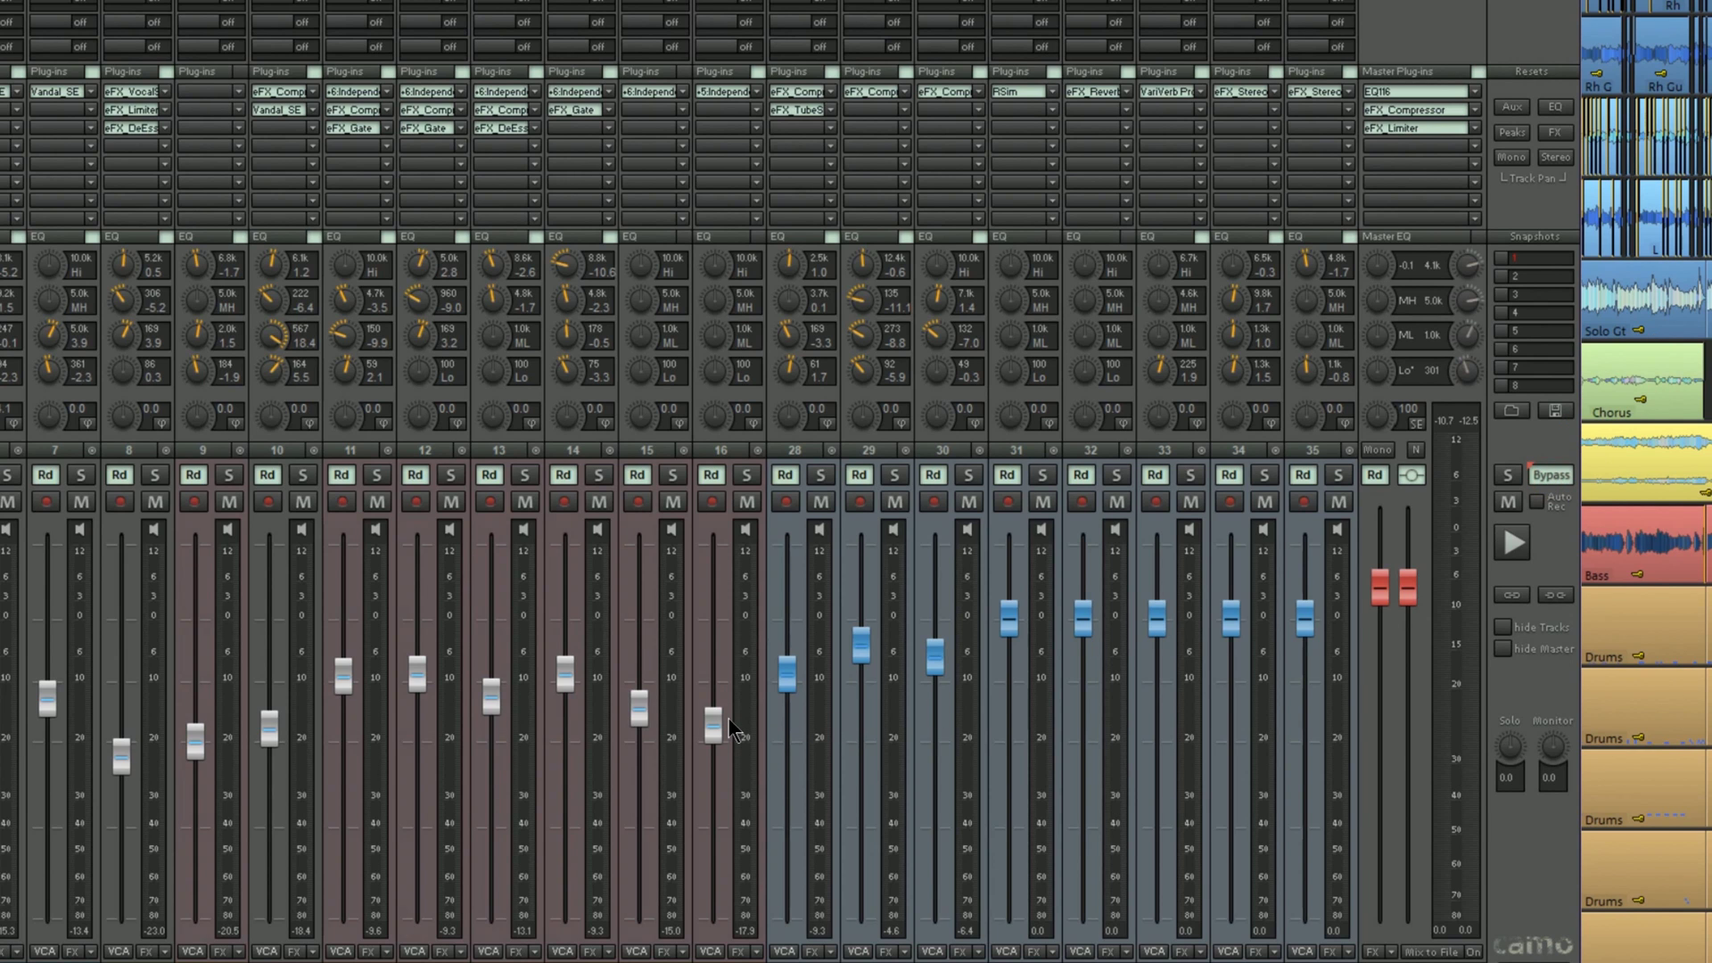
{"action": "double_click", "coordinate": [717, 725]}
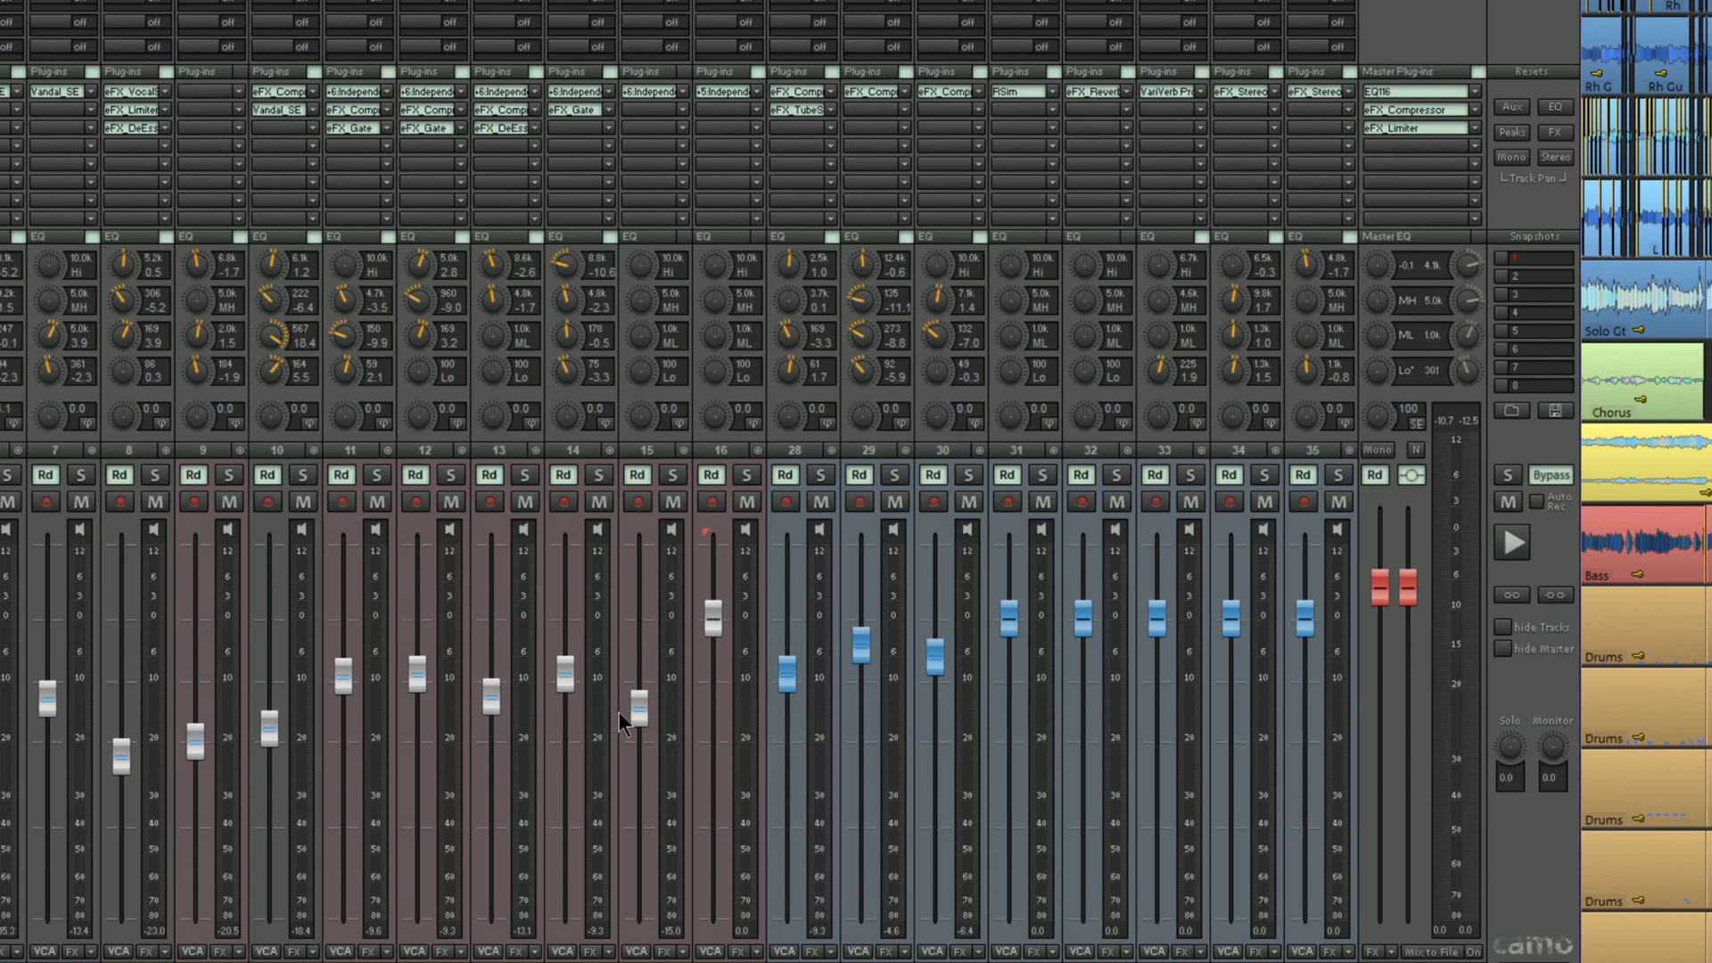
{"action": "double_click", "coordinate": [636, 710]}
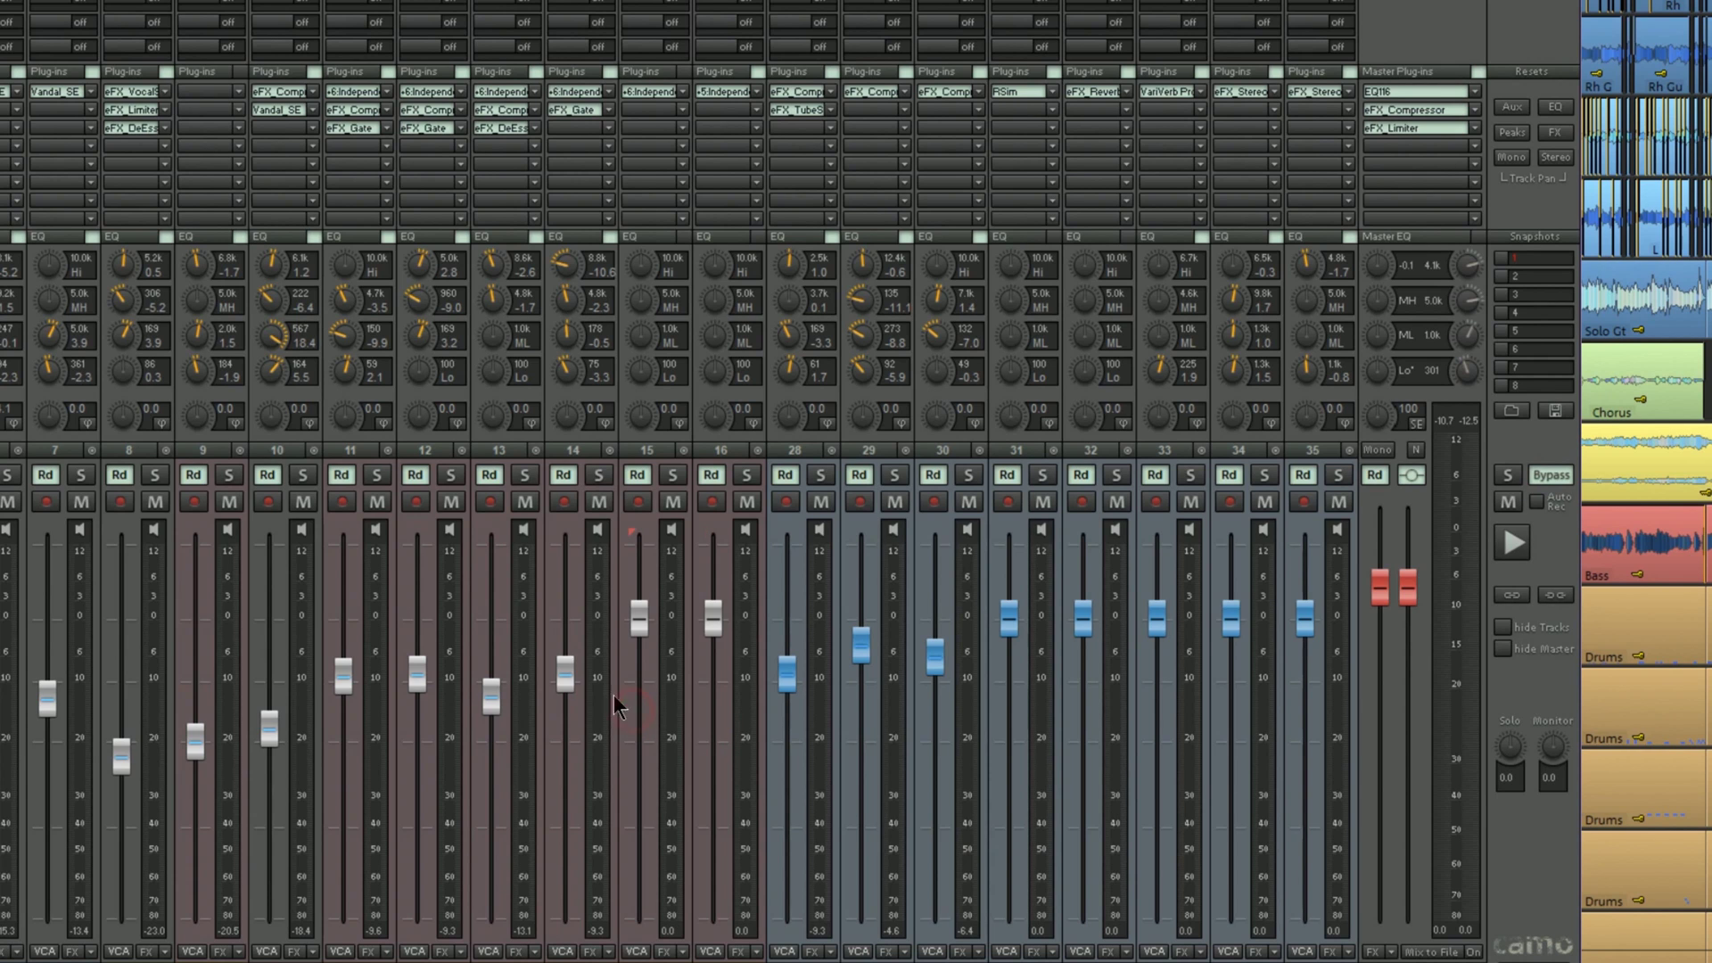
{"action": "double_click", "coordinate": [570, 673]}
{"action": "double_click", "coordinate": [491, 688]}
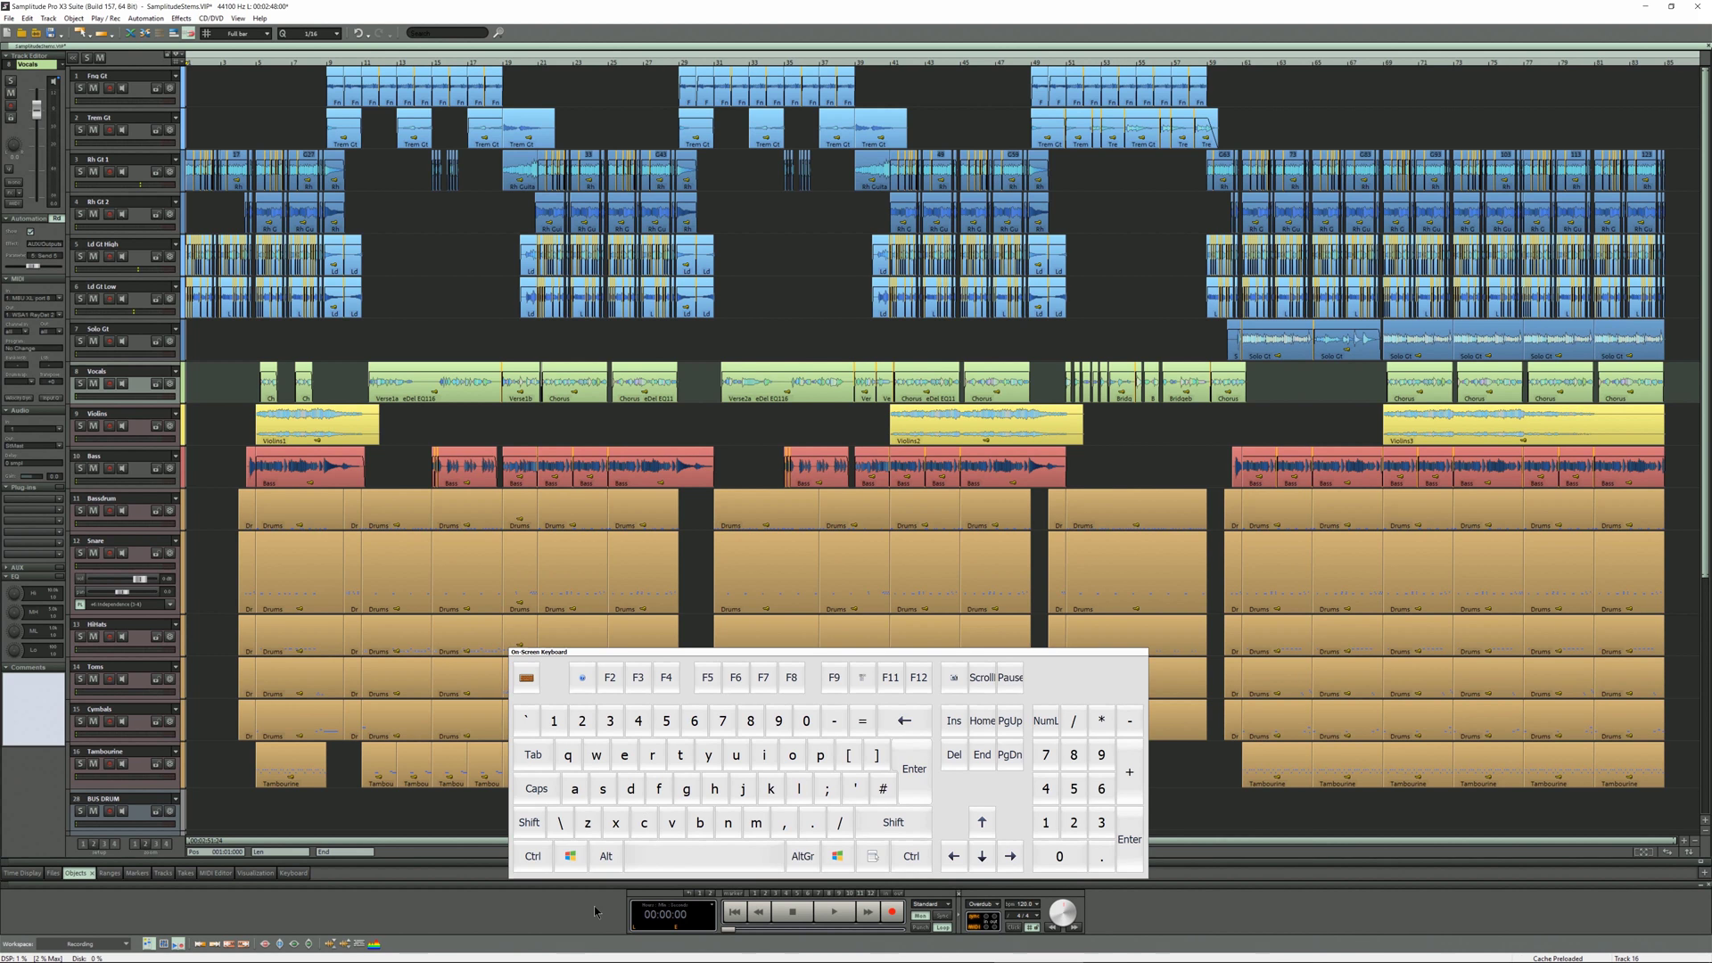
- Select the Verse1a, Chorus and Verse2a vocal clips and open the Chorus clip's Object Editor
{"action": "key", "text": "ctrl+2"}
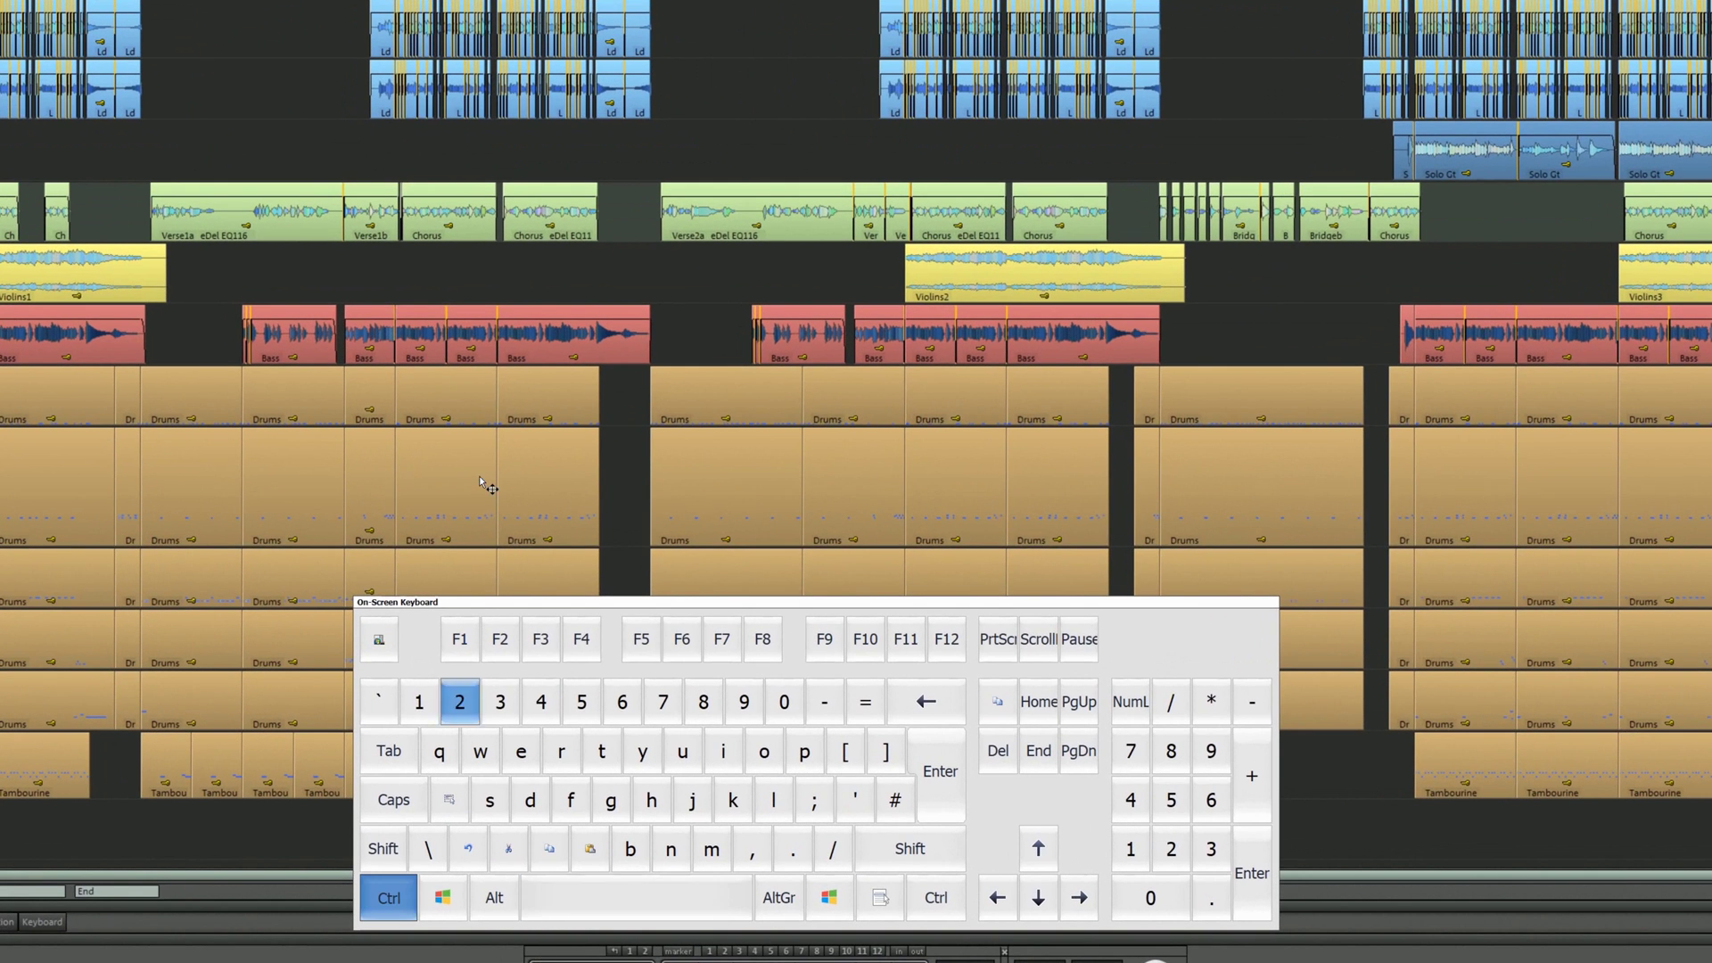
{"action": "left_click", "coordinate": [319, 238]}
{"action": "left_click", "coordinate": [527, 235], "text": "ctrl"}
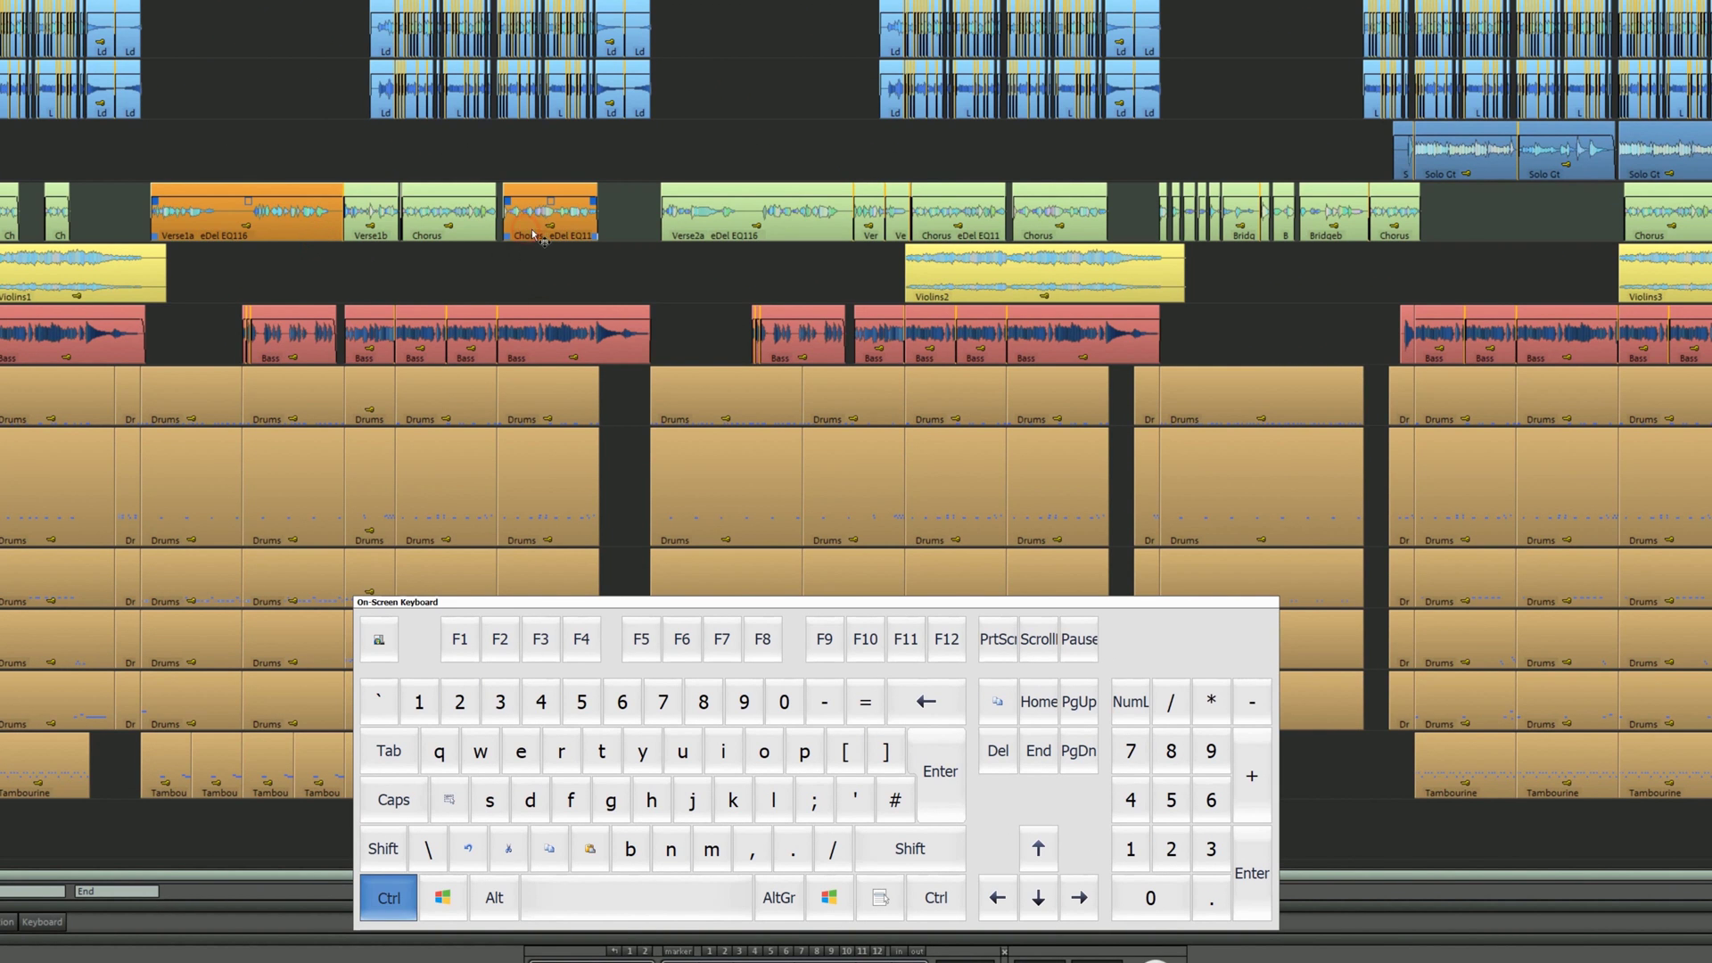
{"action": "left_click", "coordinate": [695, 234], "text": "ctrl"}
{"action": "double_click", "coordinate": [990, 234]}
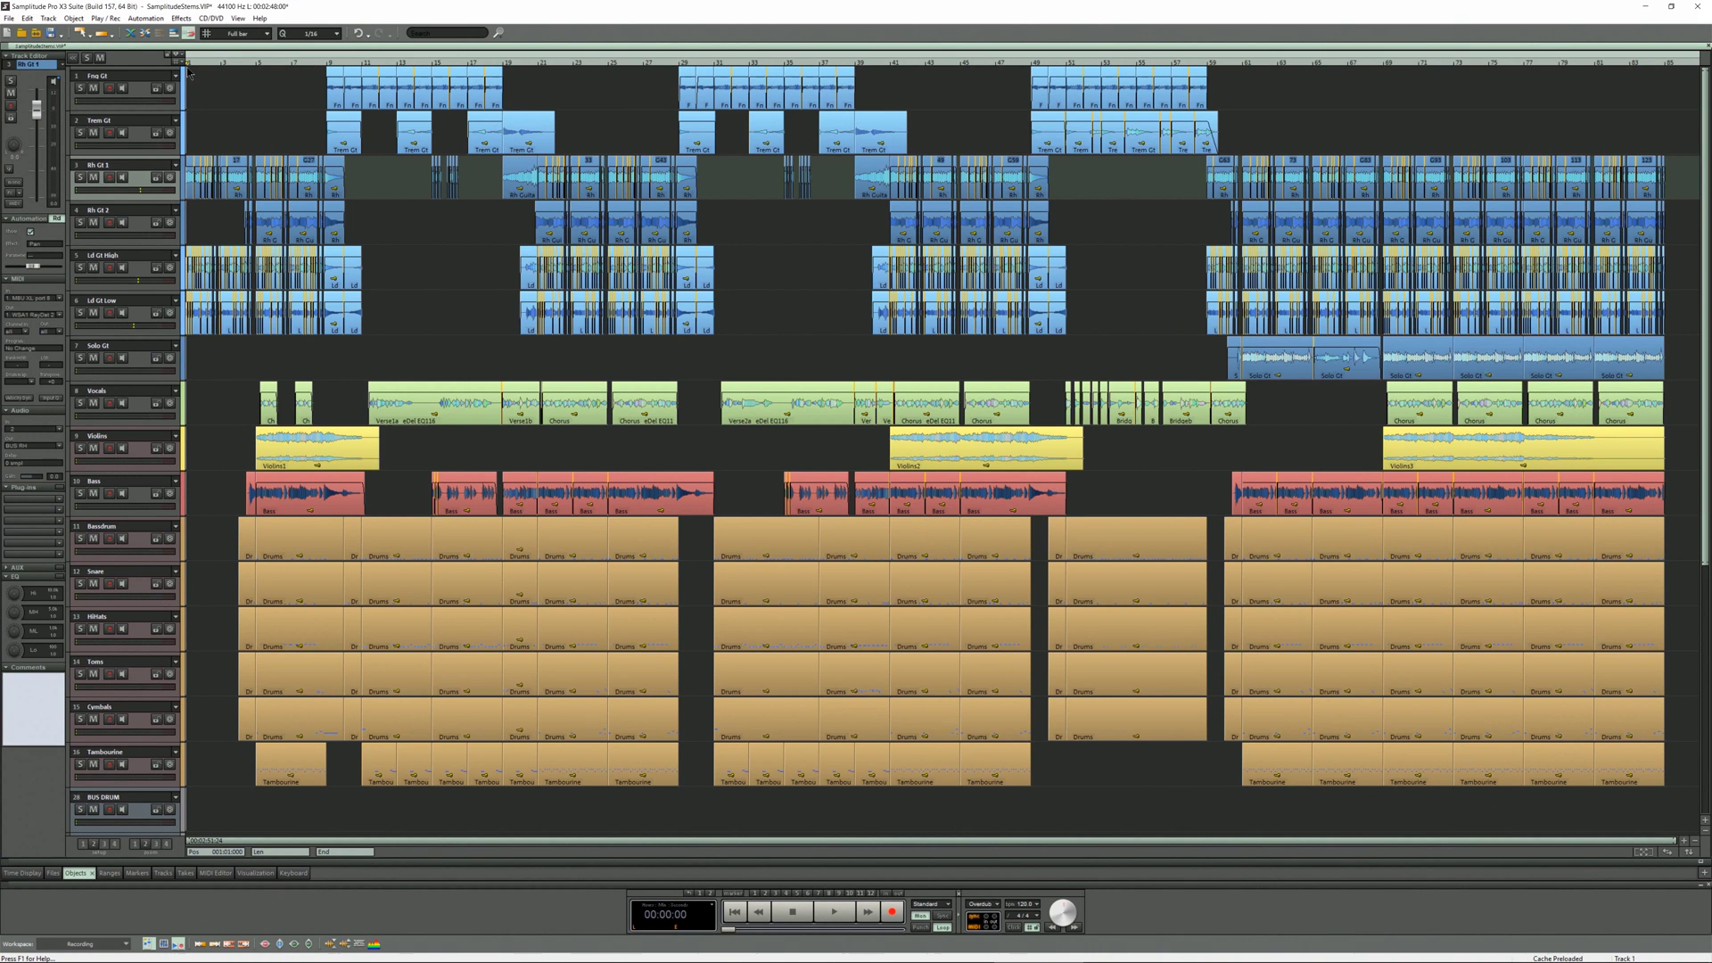
- Select every clip on tracks 1–10 and turn on Bypass FX for all of them in the Object Editor
{"action": "left_click", "coordinate": [189, 76]}
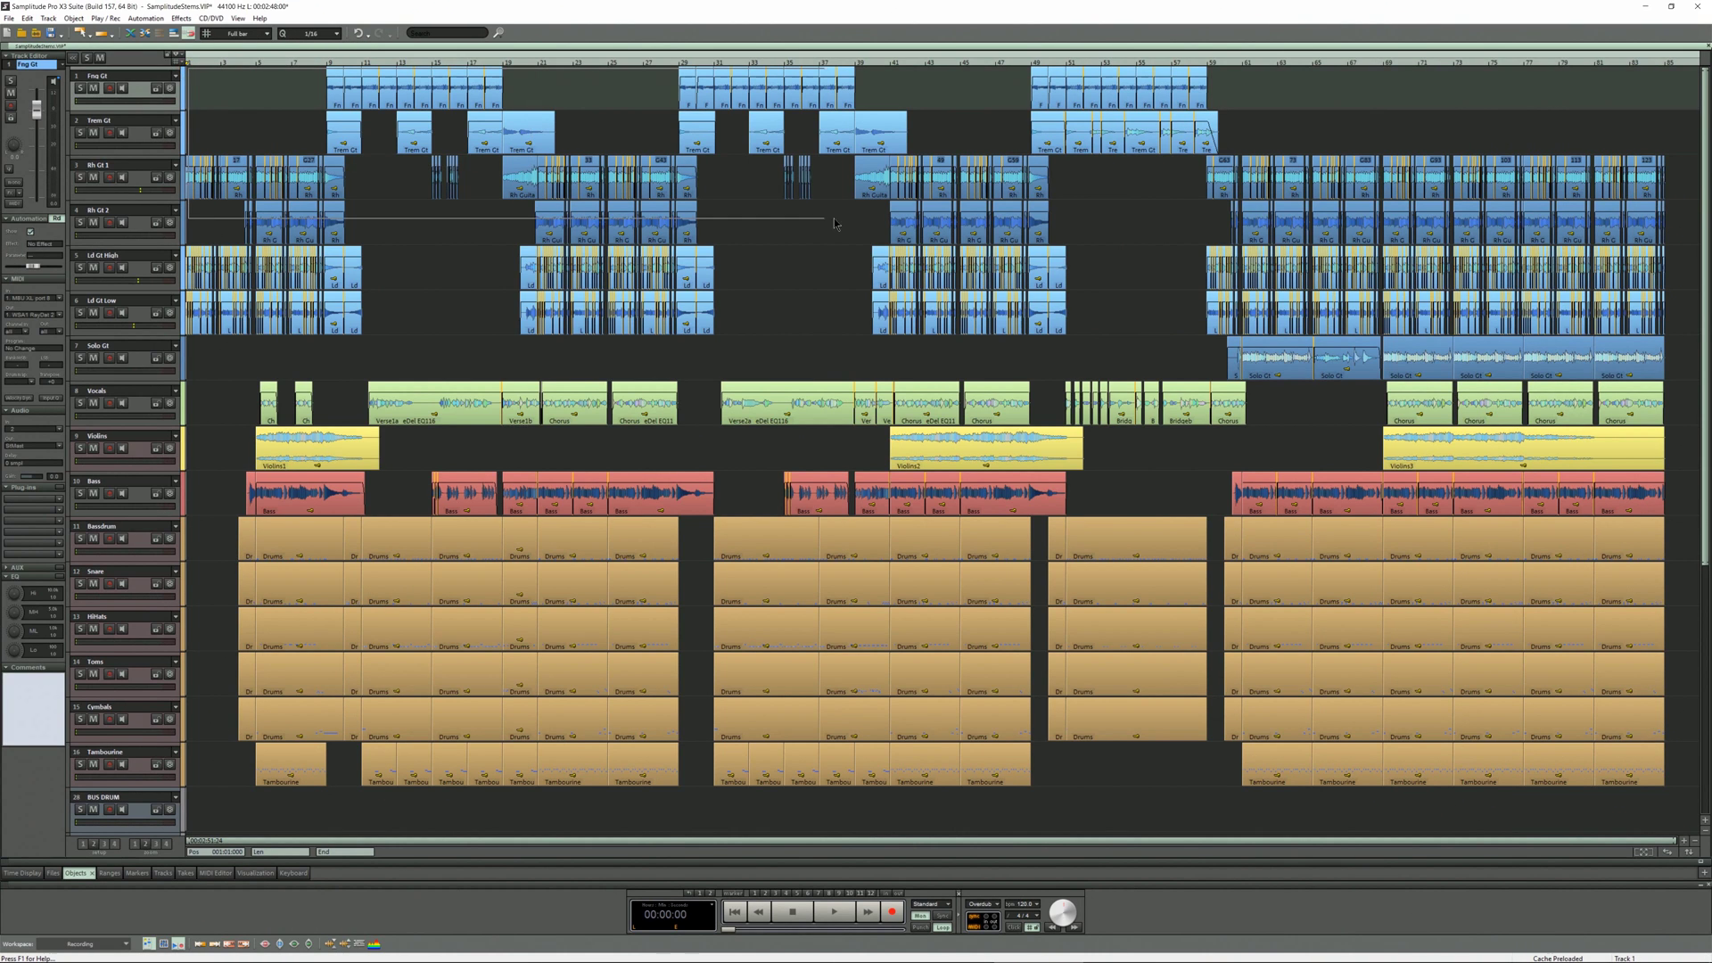
{"action": "left_click_drag", "start_coordinate": [1559, 469], "coordinate": [1678, 511]}
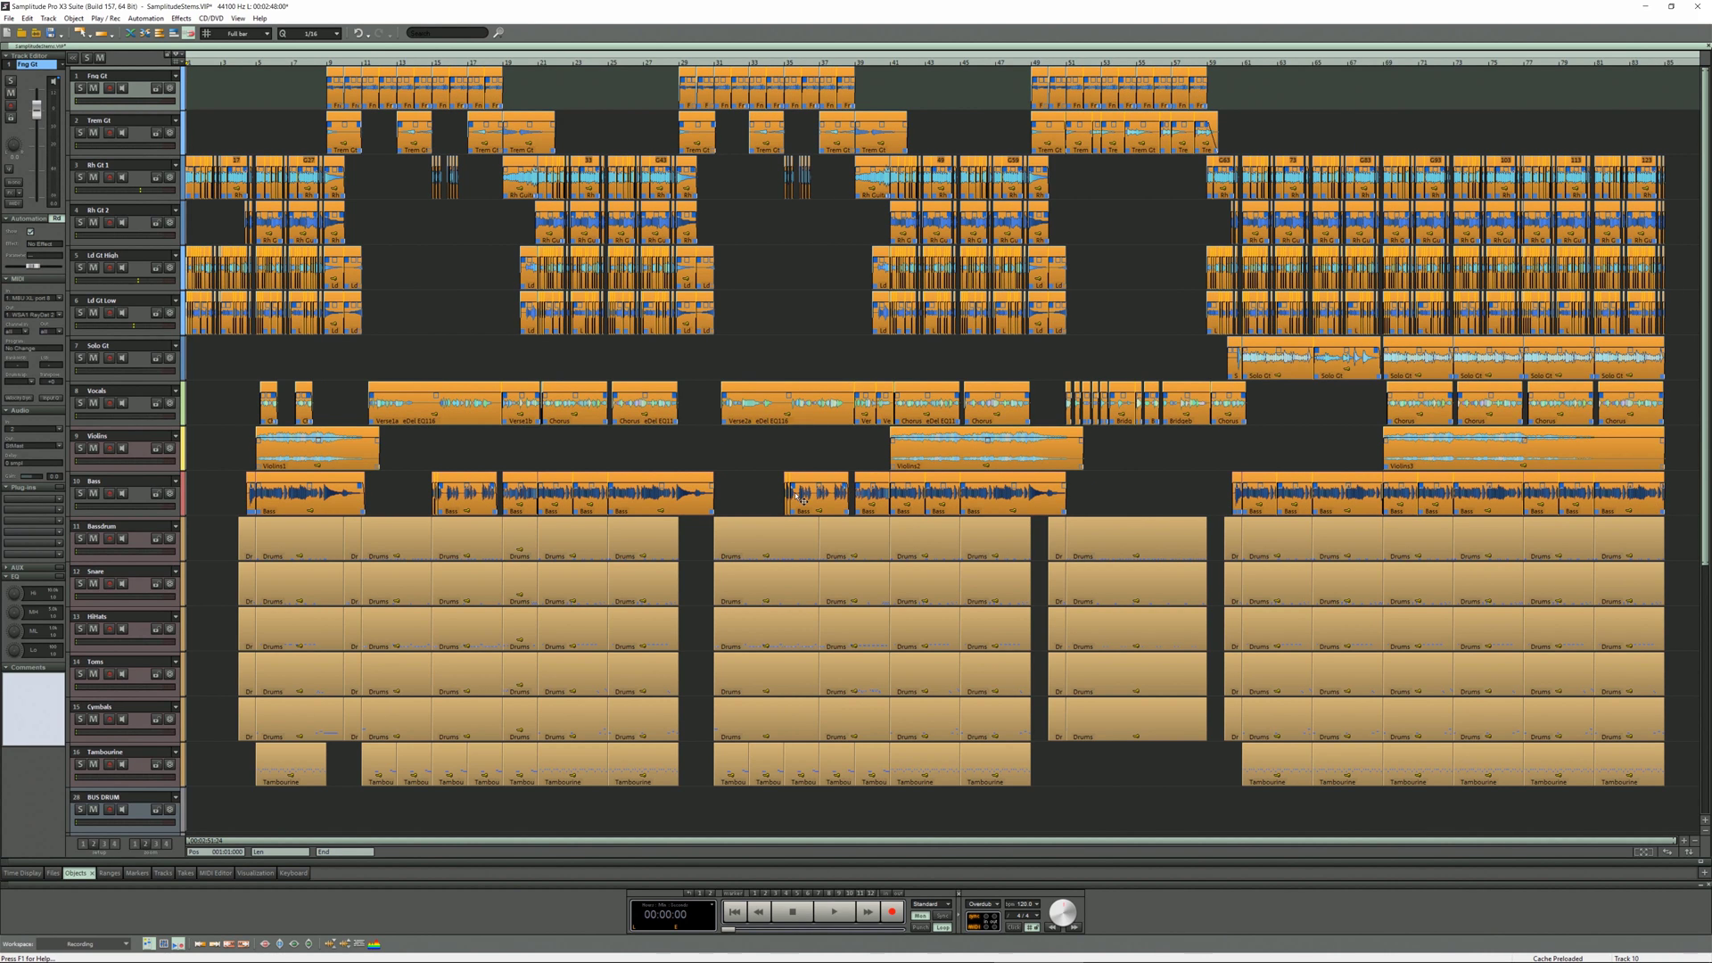
{"action": "double_click", "coordinate": [694, 500]}
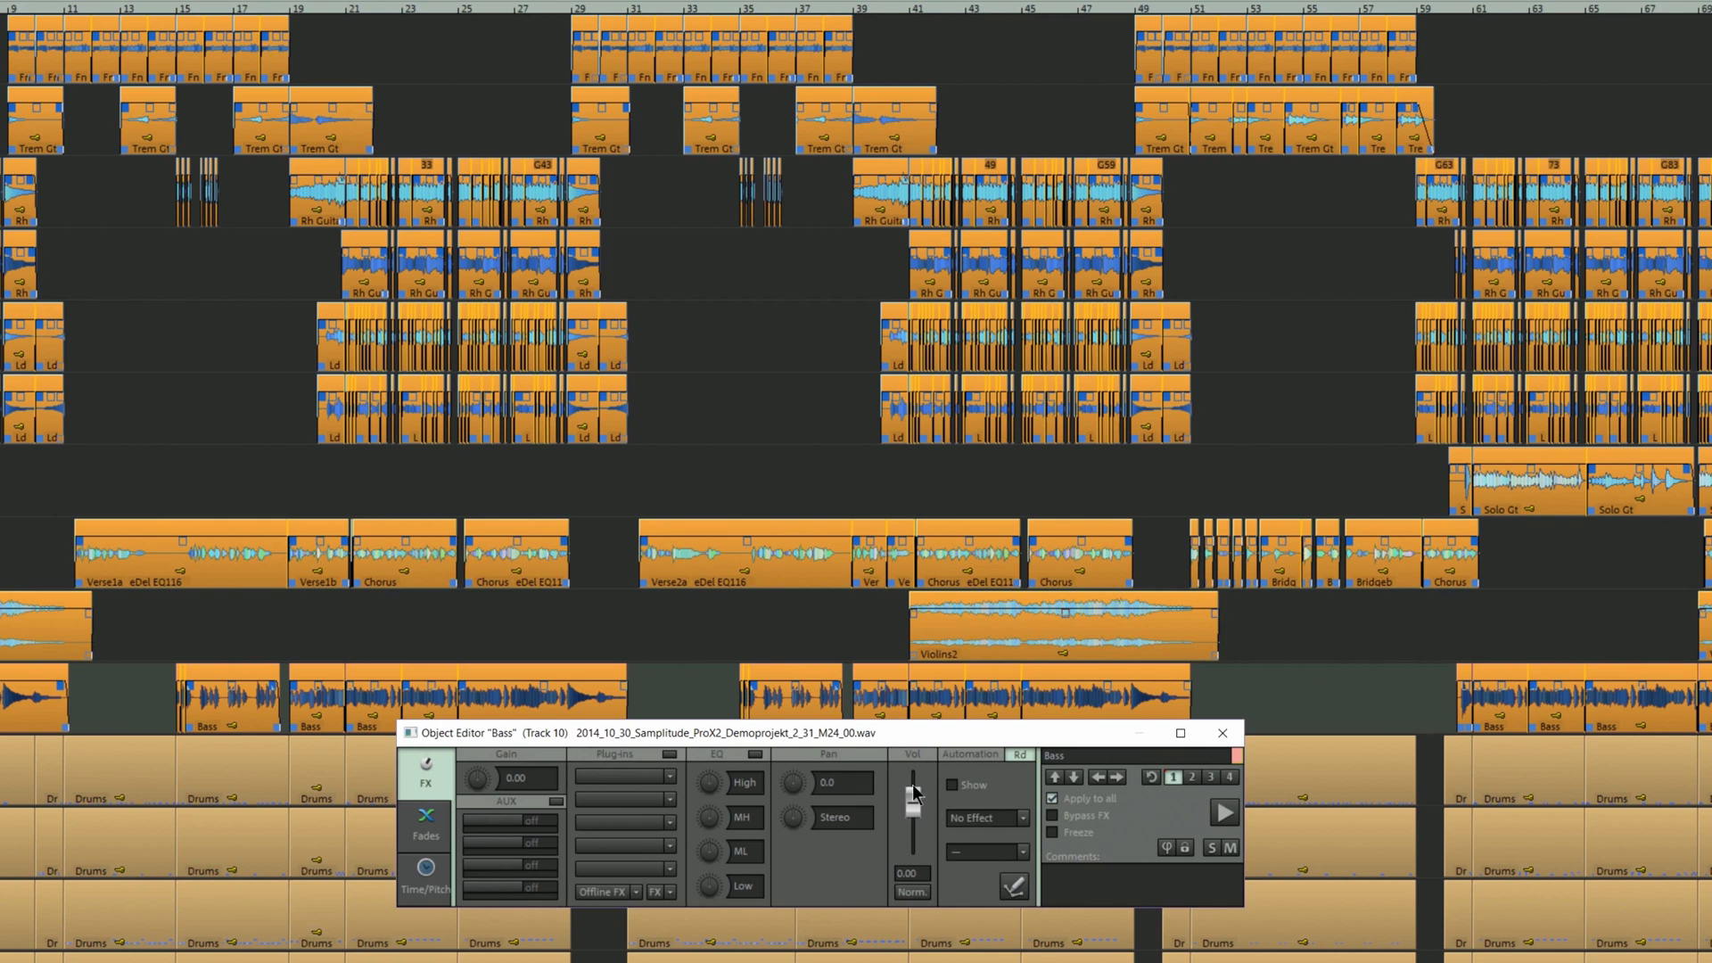
{"action": "left_click", "coordinate": [1051, 815]}
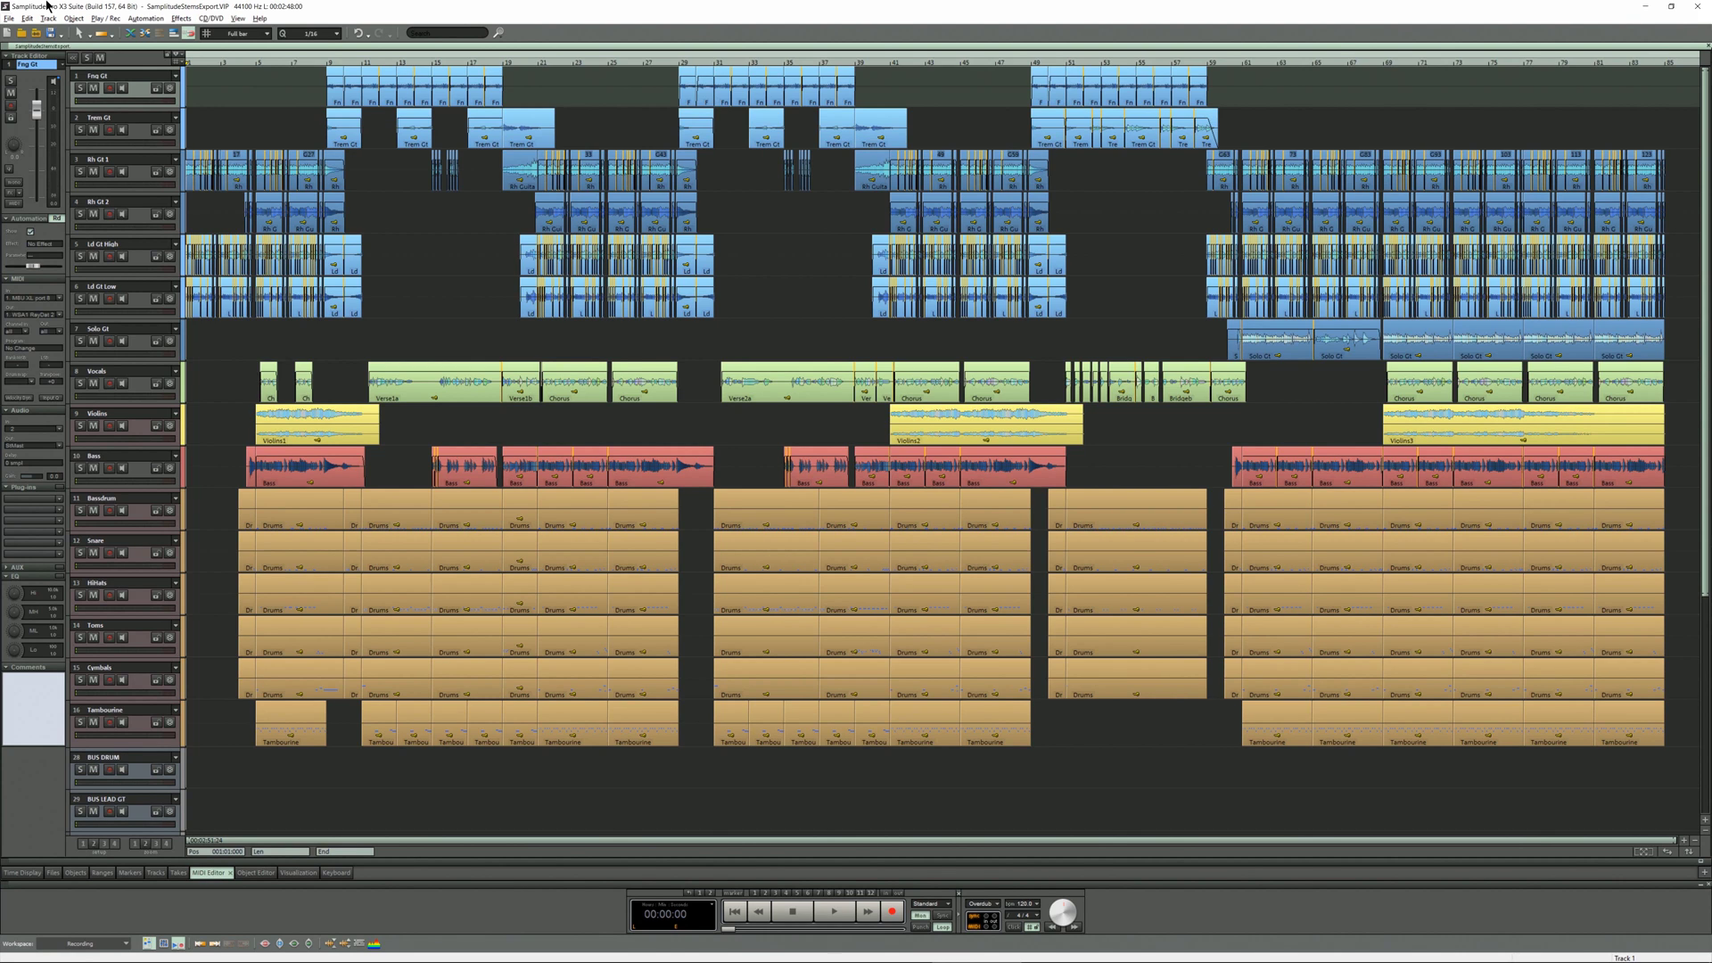
- Select tracks 1 through Vocals, the Bass track, and Bassdrum through HiHats
{"action": "key", "text": "ctrl+super+o"}
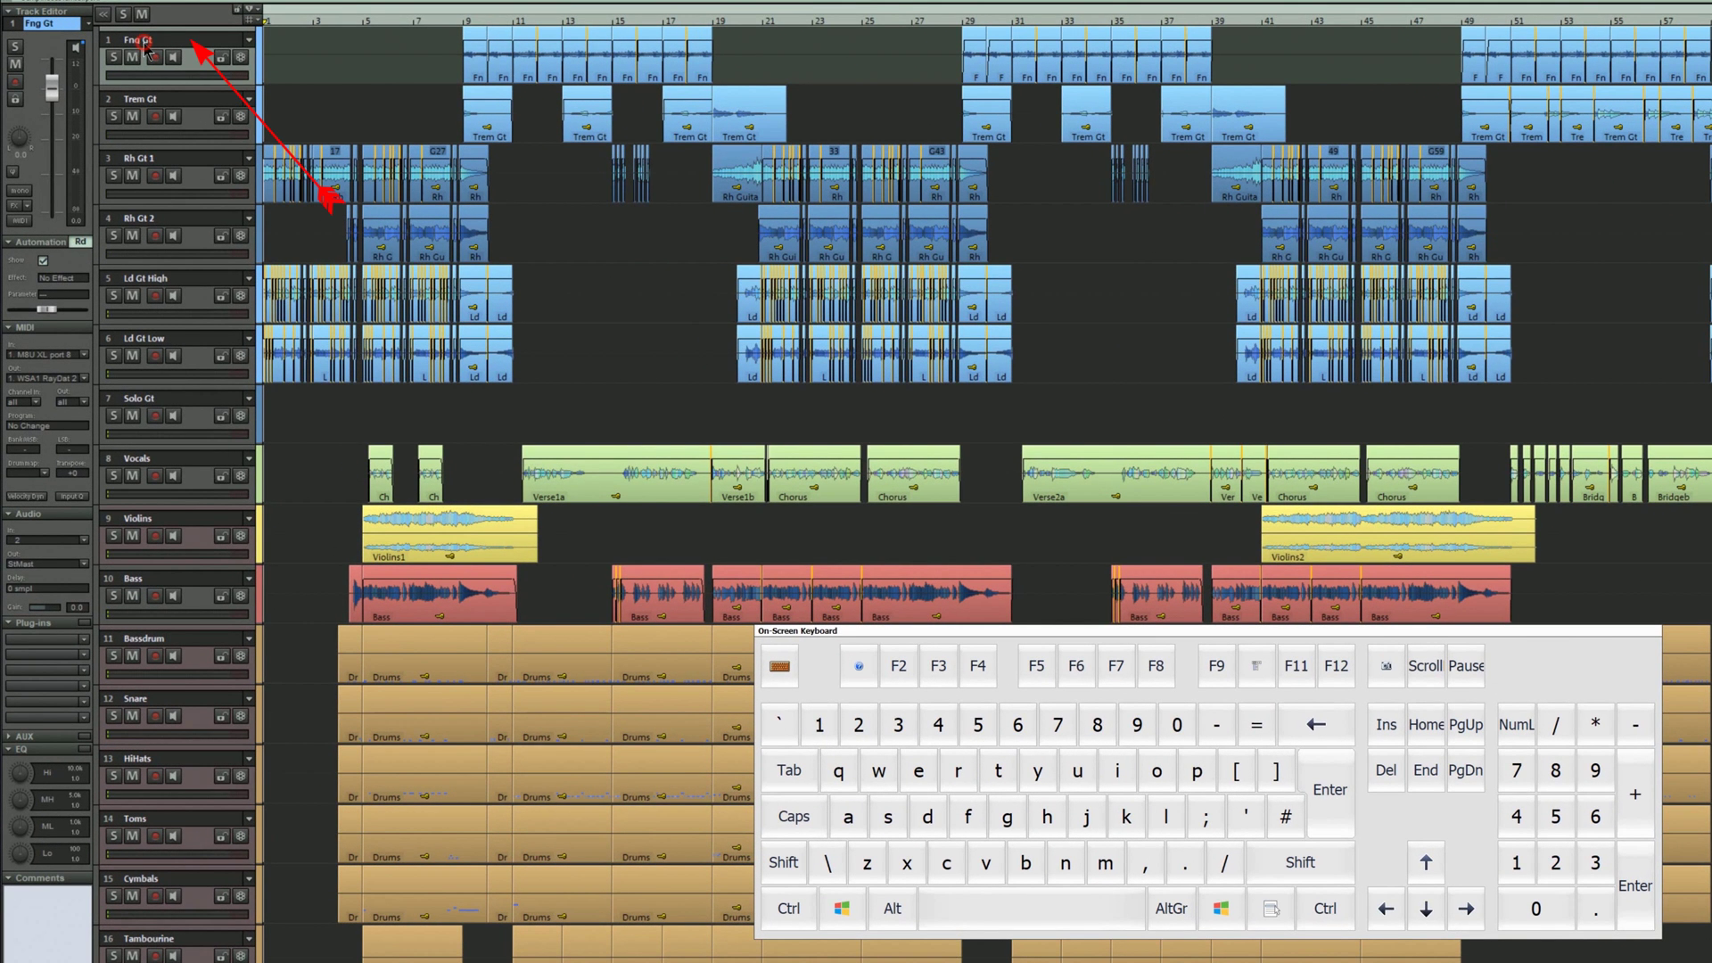
{"action": "key", "text": "shift"}
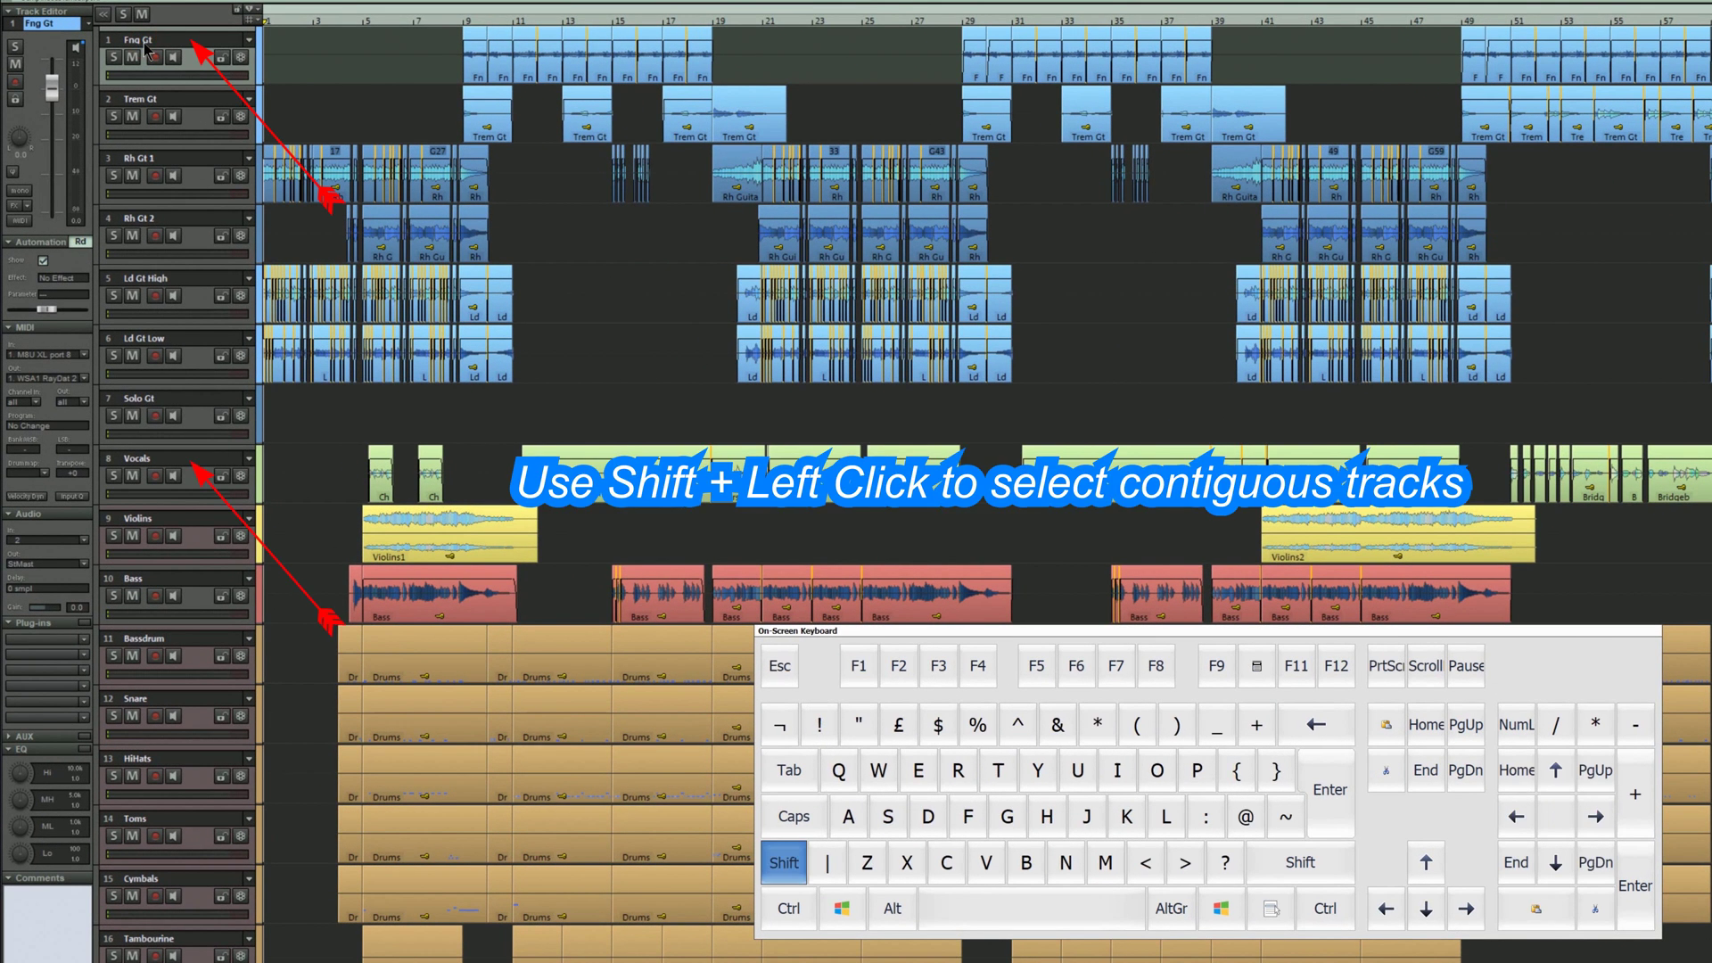
{"action": "left_click", "coordinate": [170, 462], "text": "shift"}
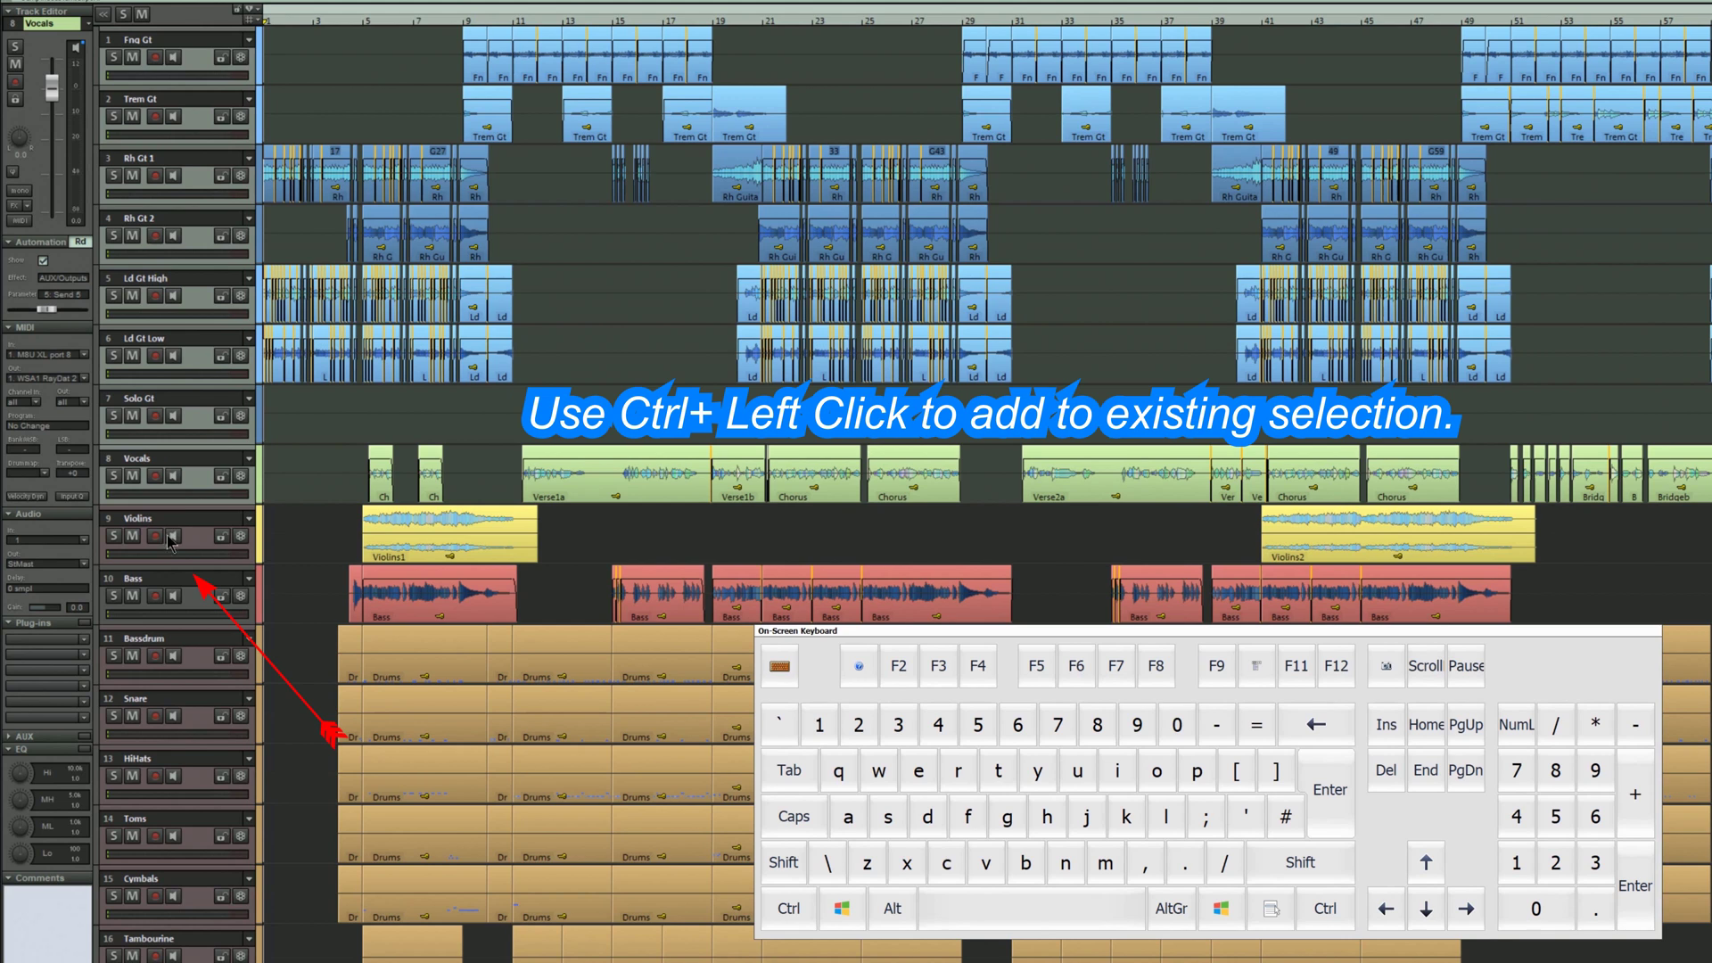
{"action": "key", "text": "ctrl"}
{"action": "left_click", "coordinate": [169, 586], "text": "ctrl"}
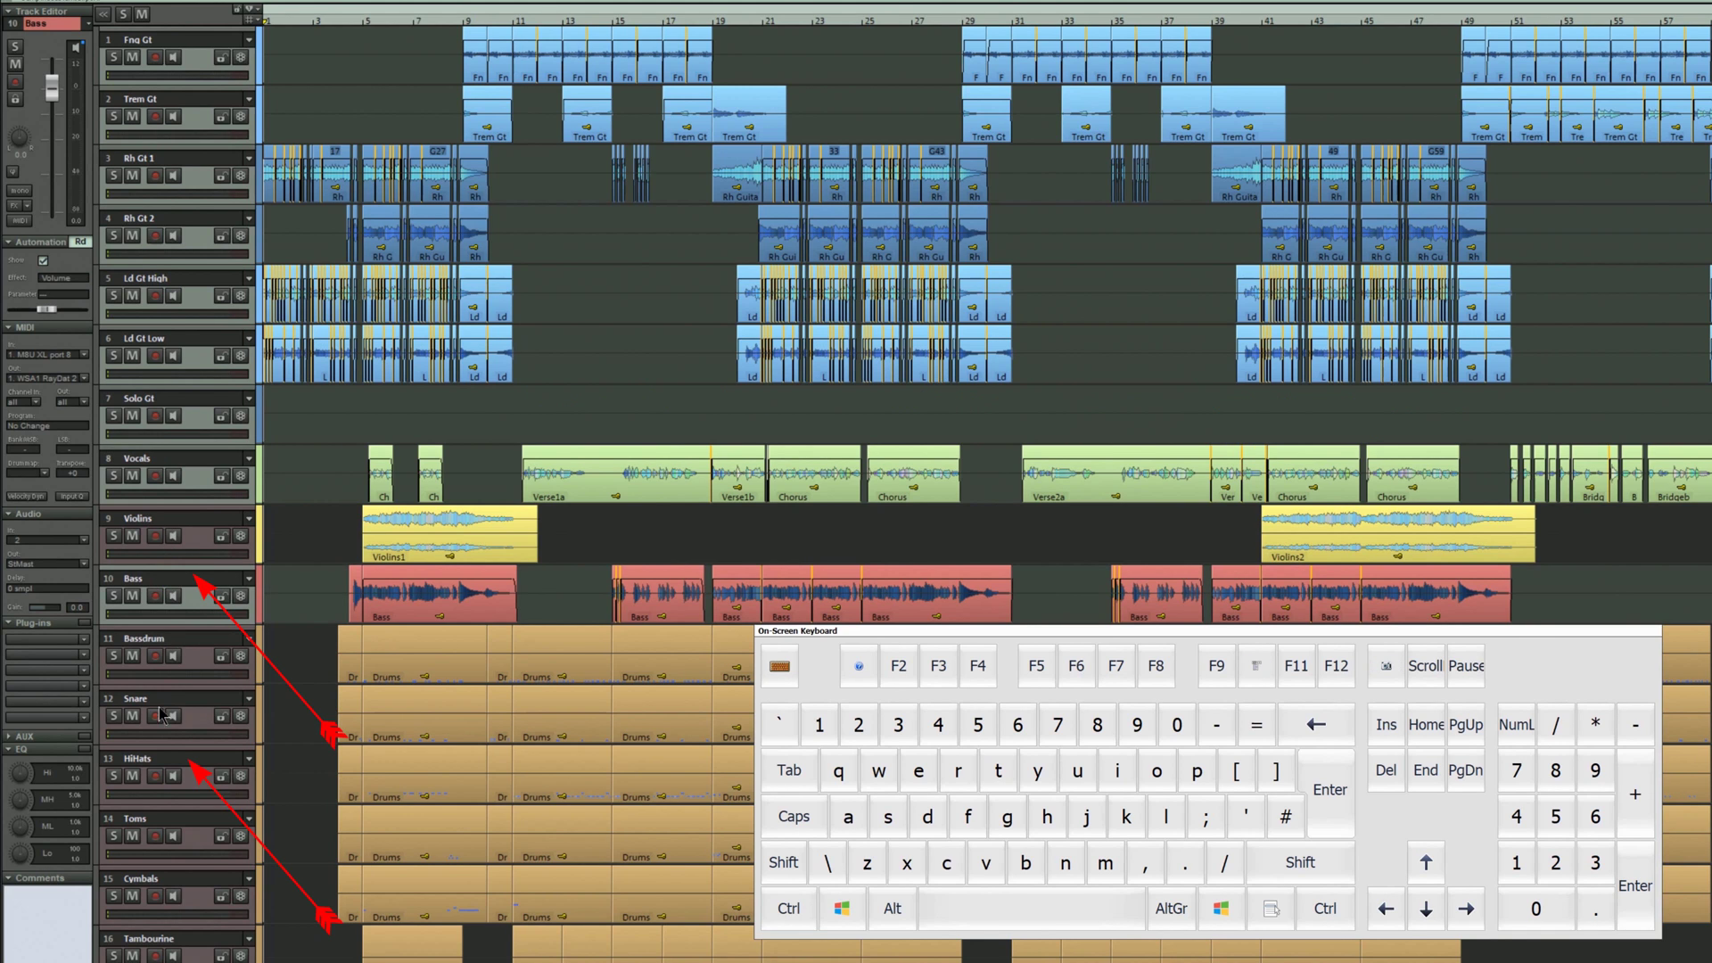
{"action": "left_click", "coordinate": [153, 767], "text": "shift"}
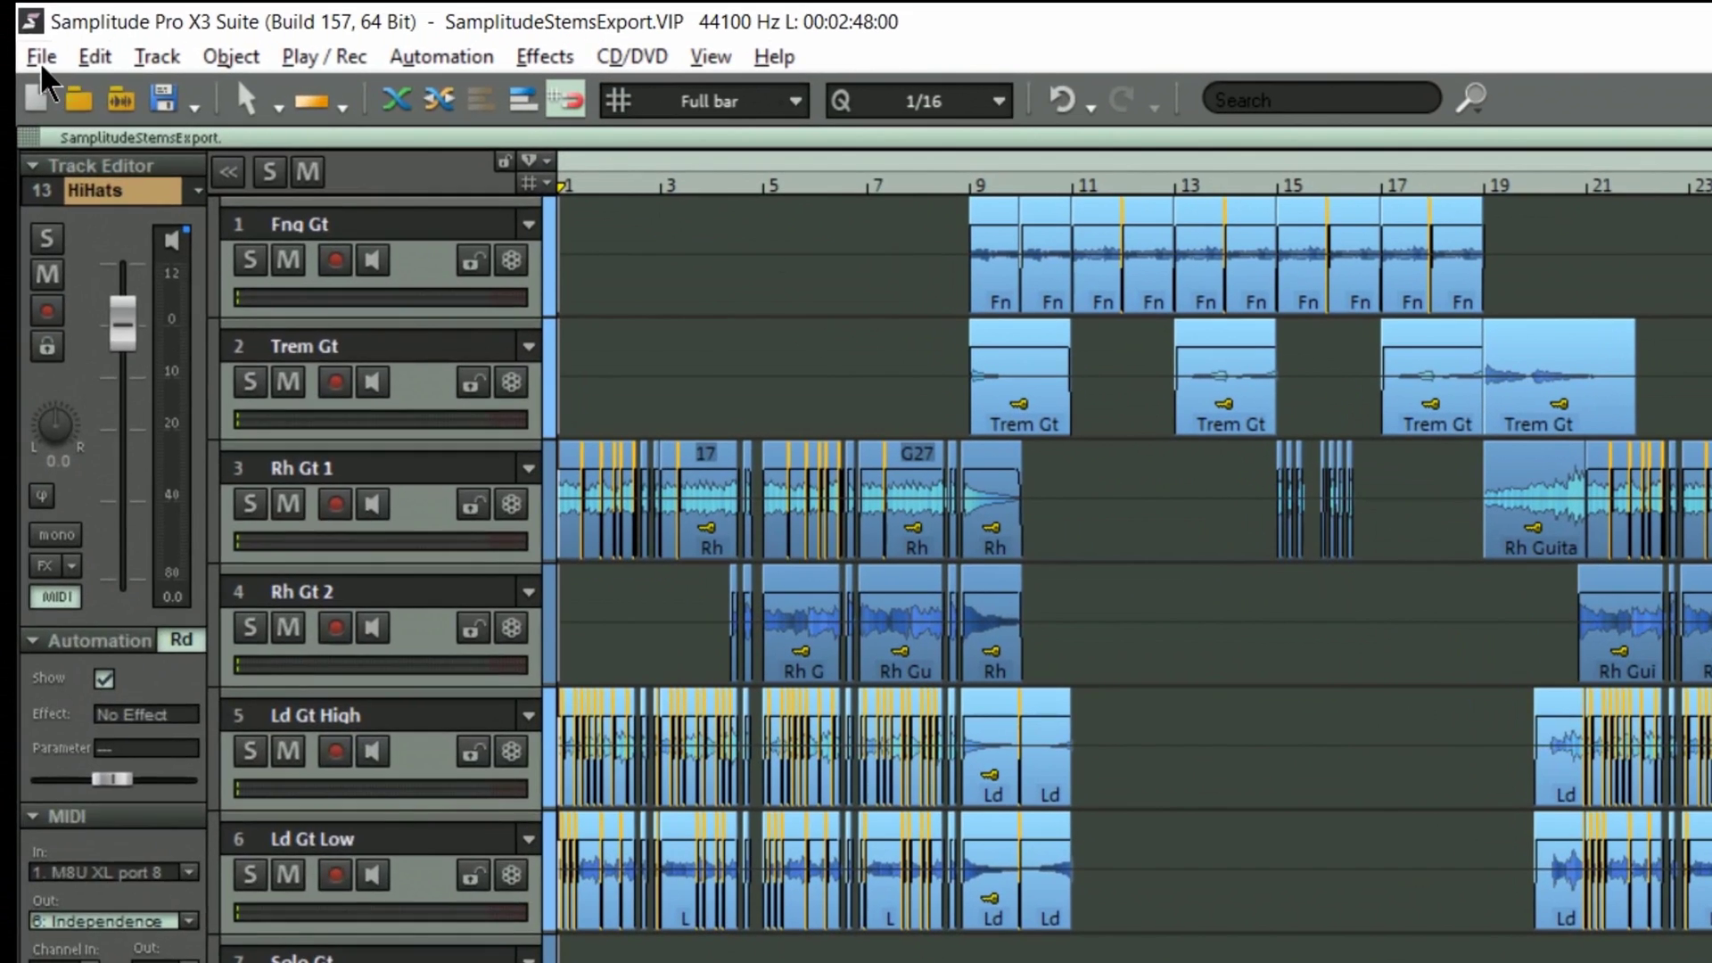
{"action": "left_click", "coordinate": [40, 57]}
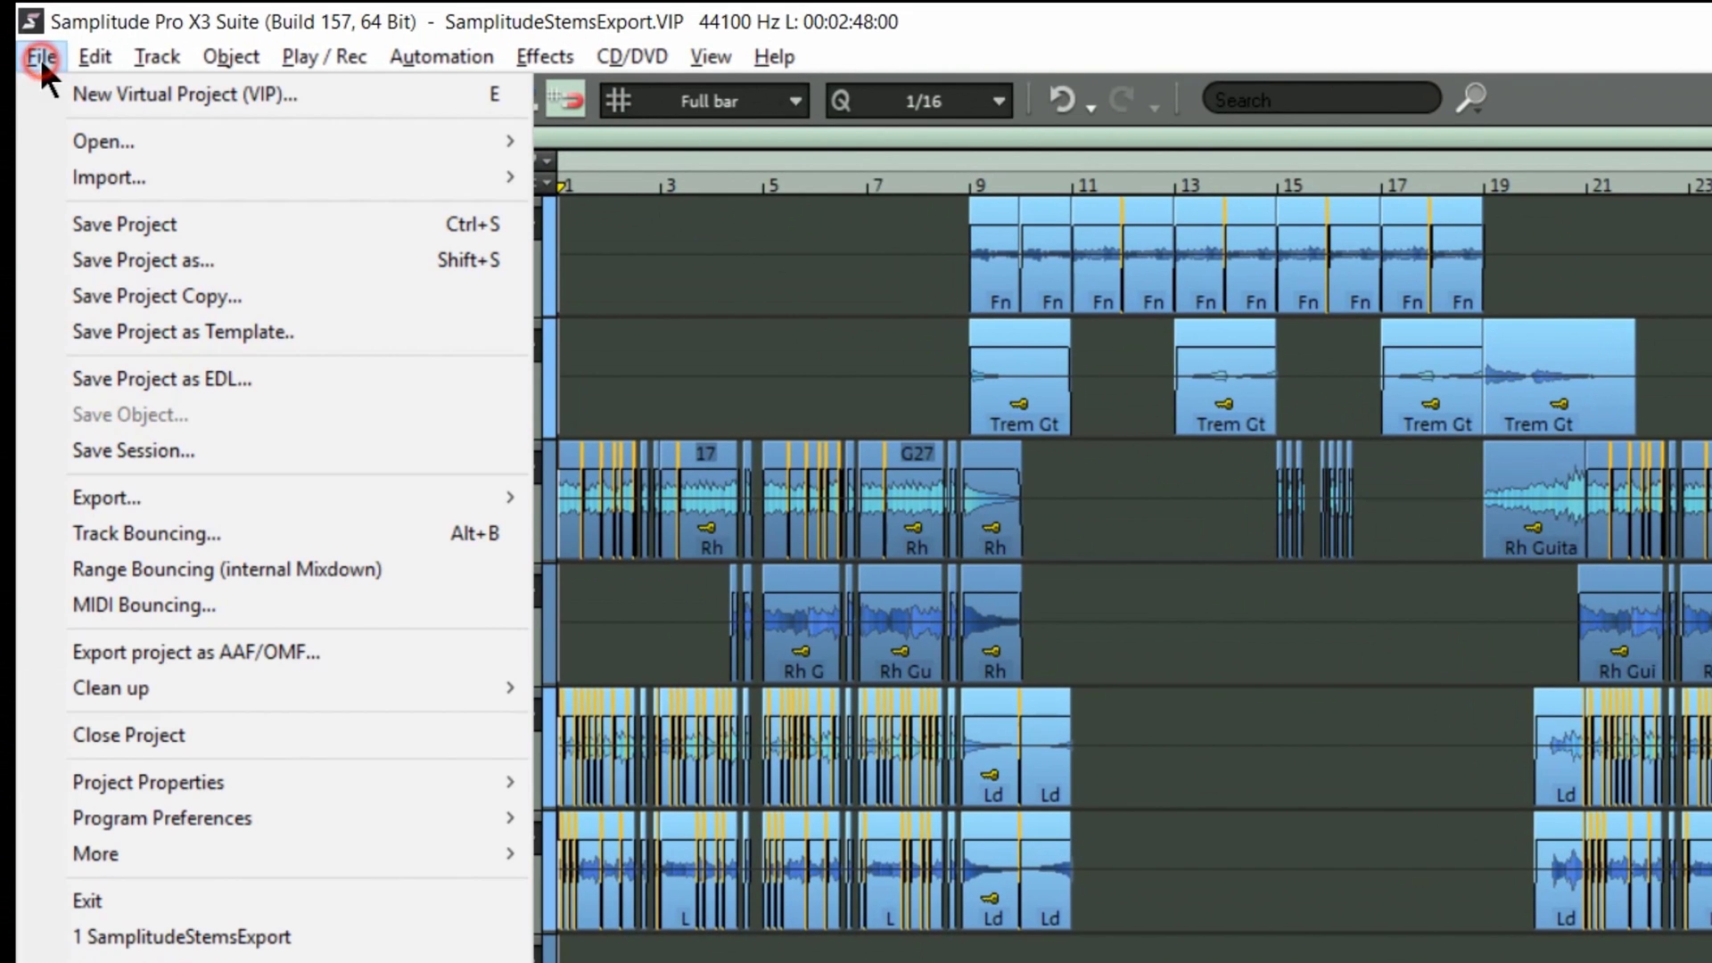
- Set Track Bouncing to run from project start to last object, each selected track to its own file
{"action": "left_click", "coordinate": [87, 532]}
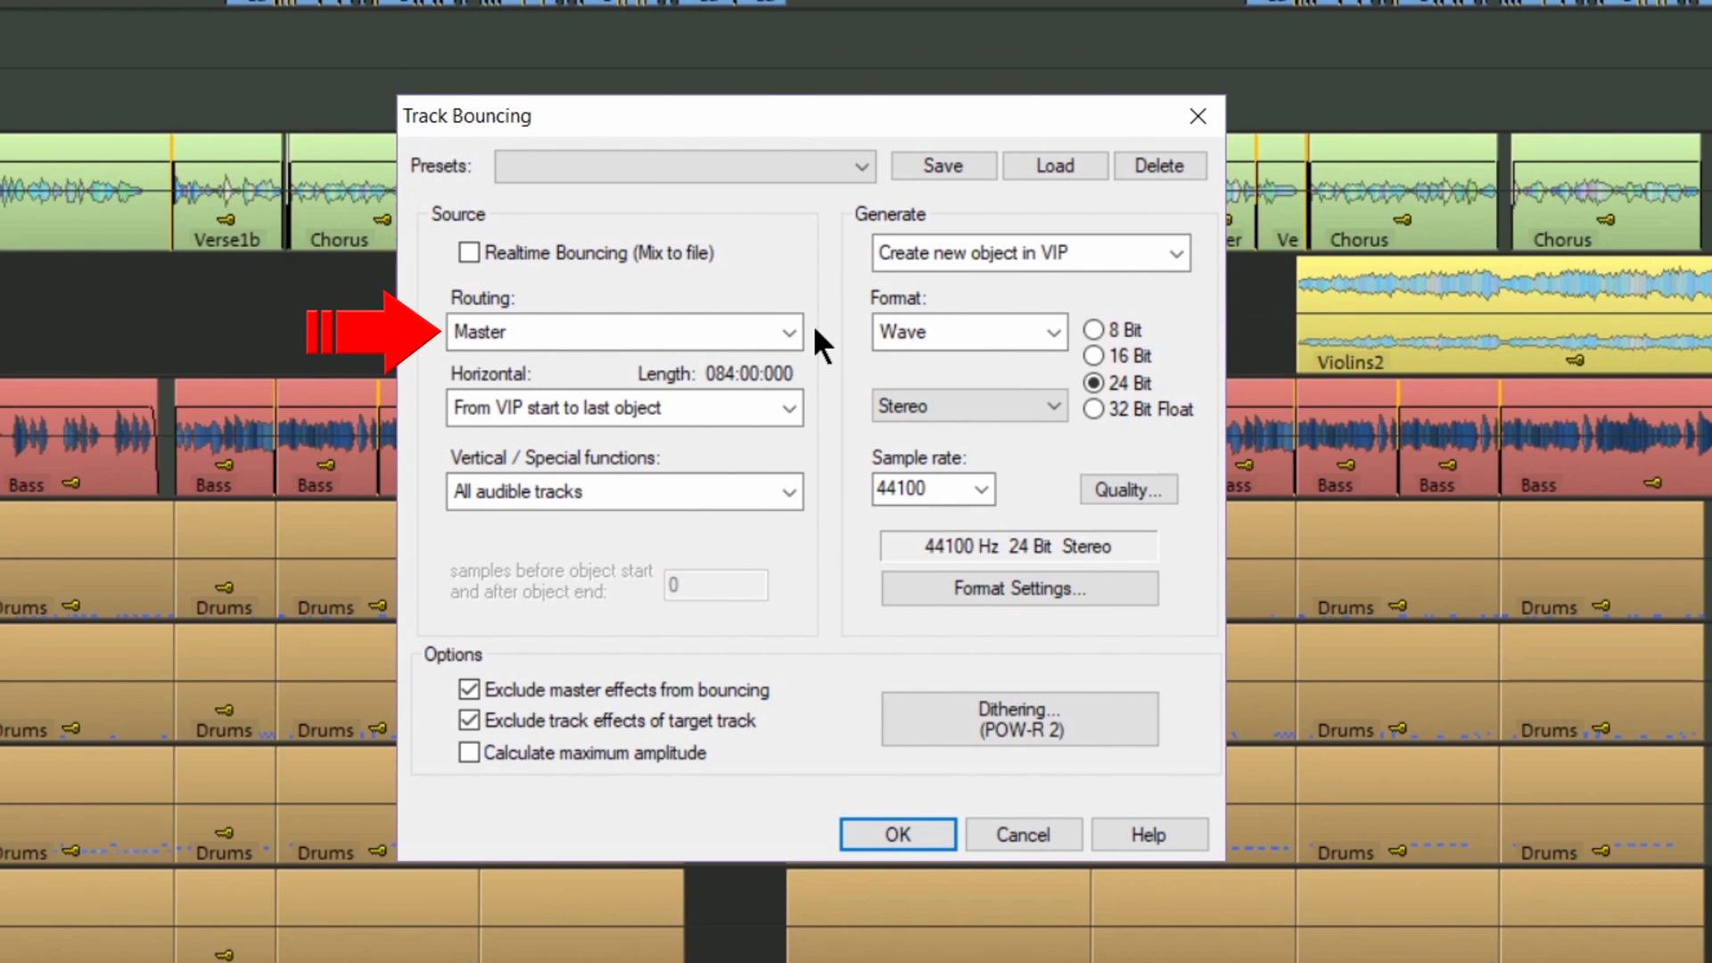
{"action": "left_click", "coordinate": [790, 407]}
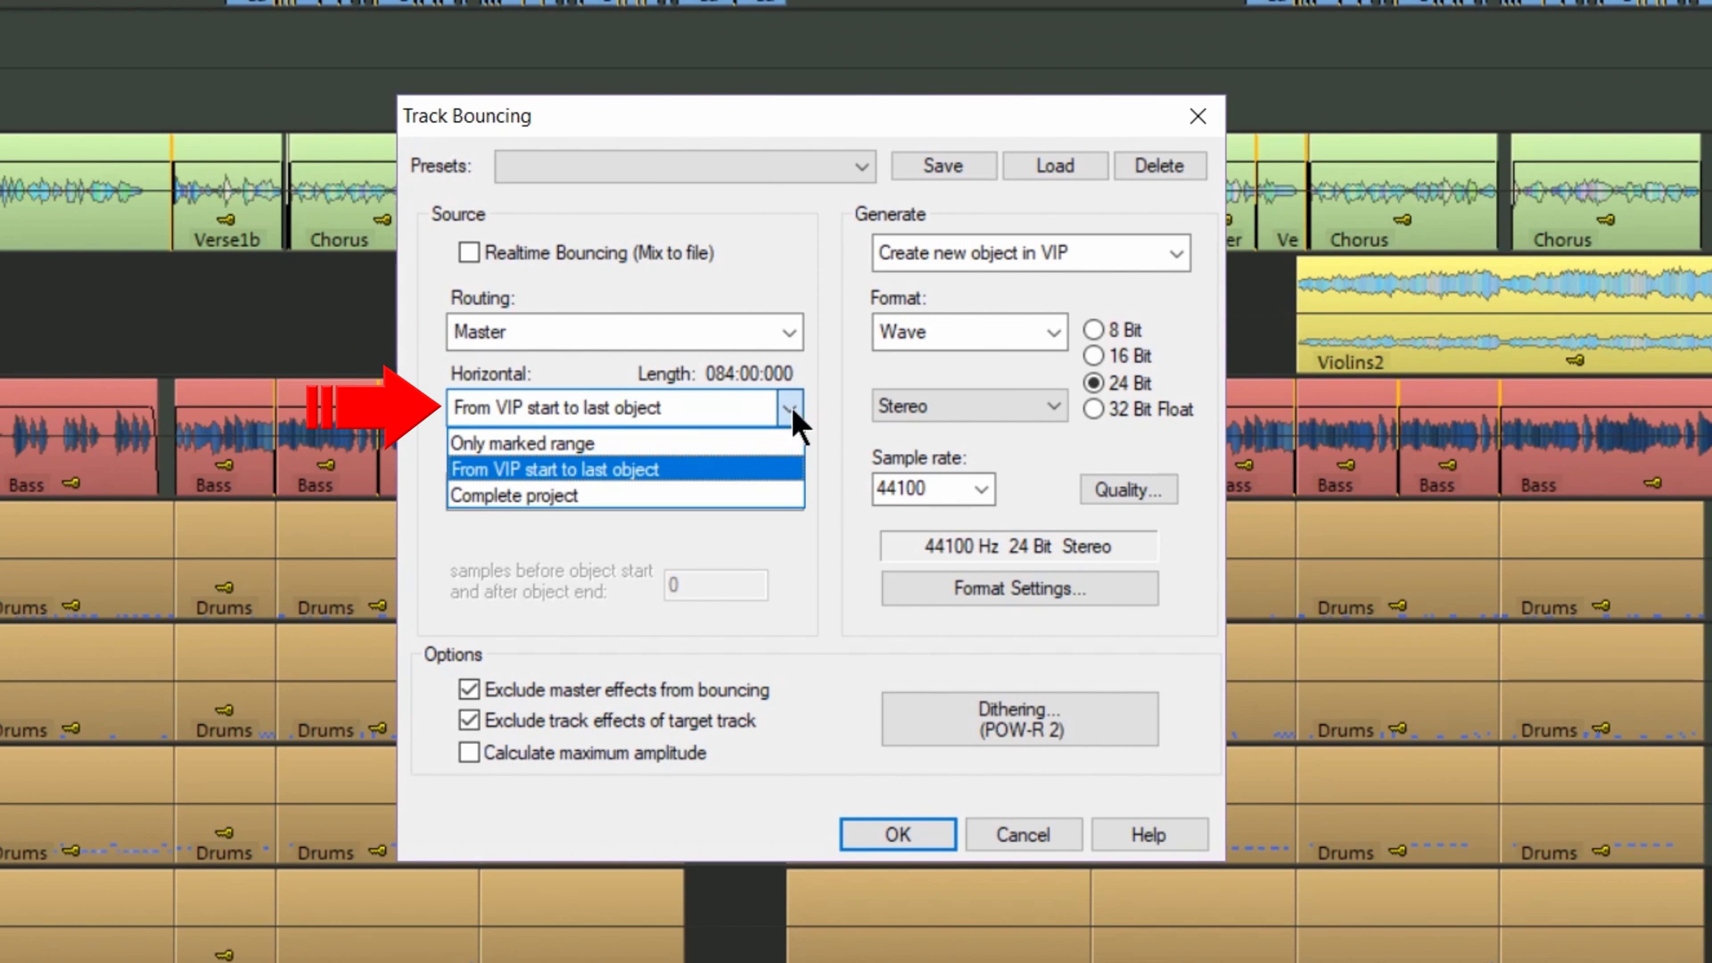
{"action": "left_click", "coordinate": [751, 467]}
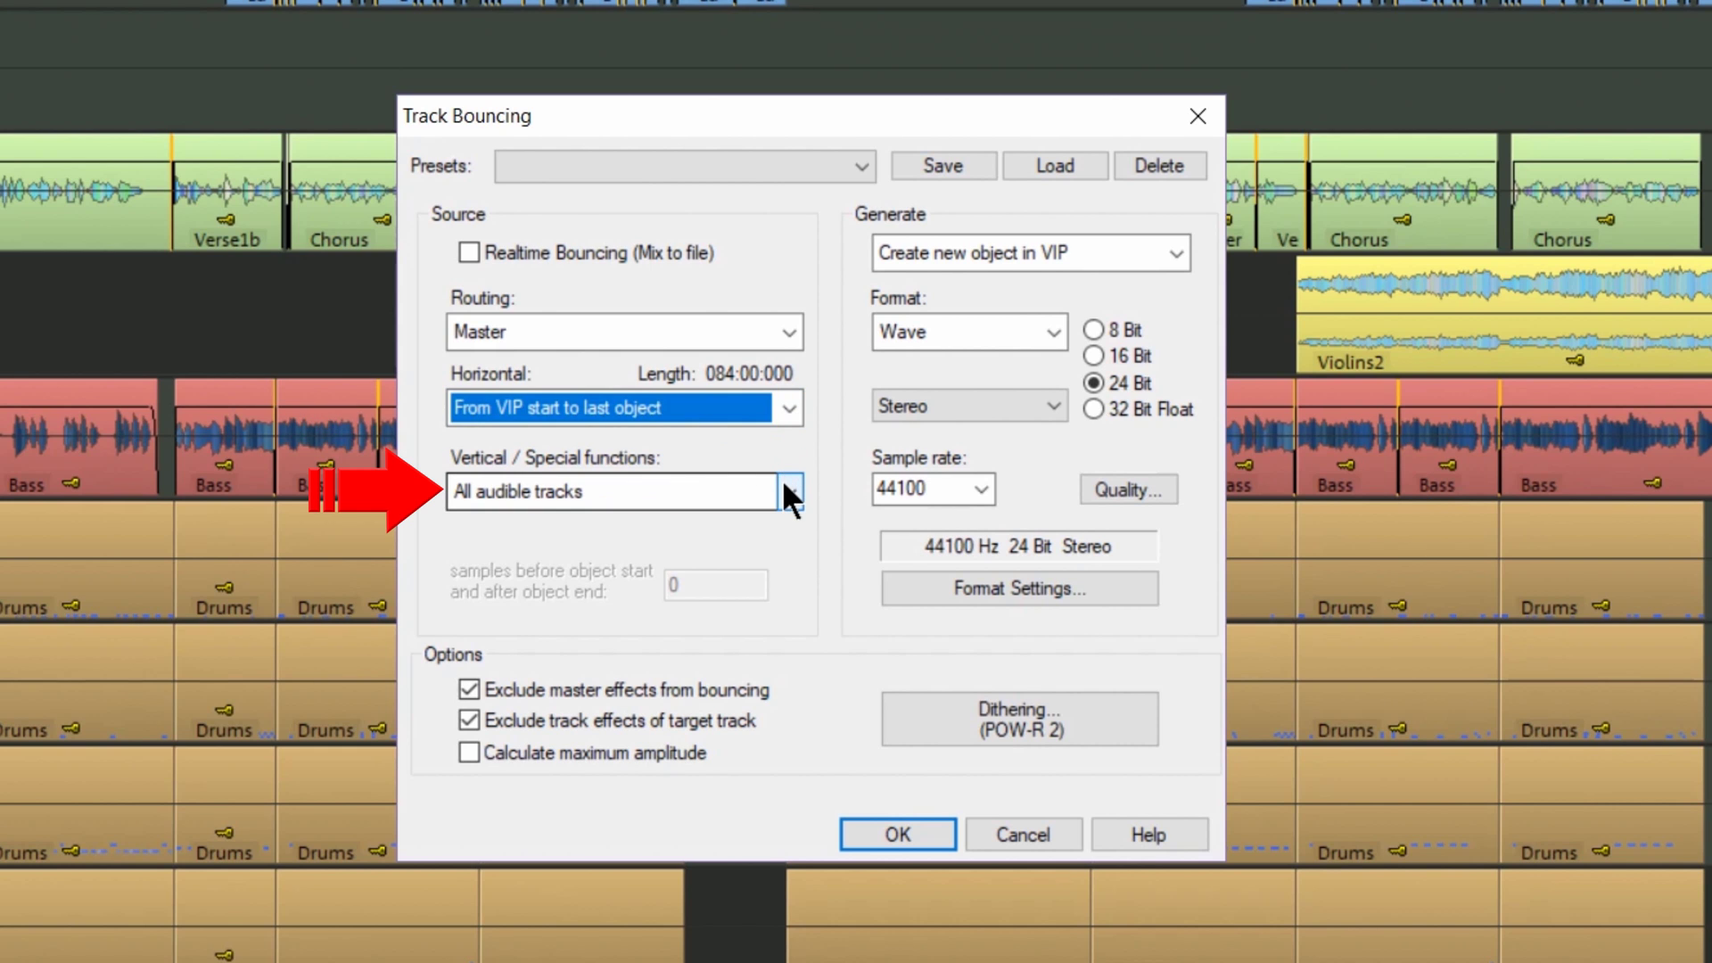
{"action": "left_click", "coordinate": [784, 486]}
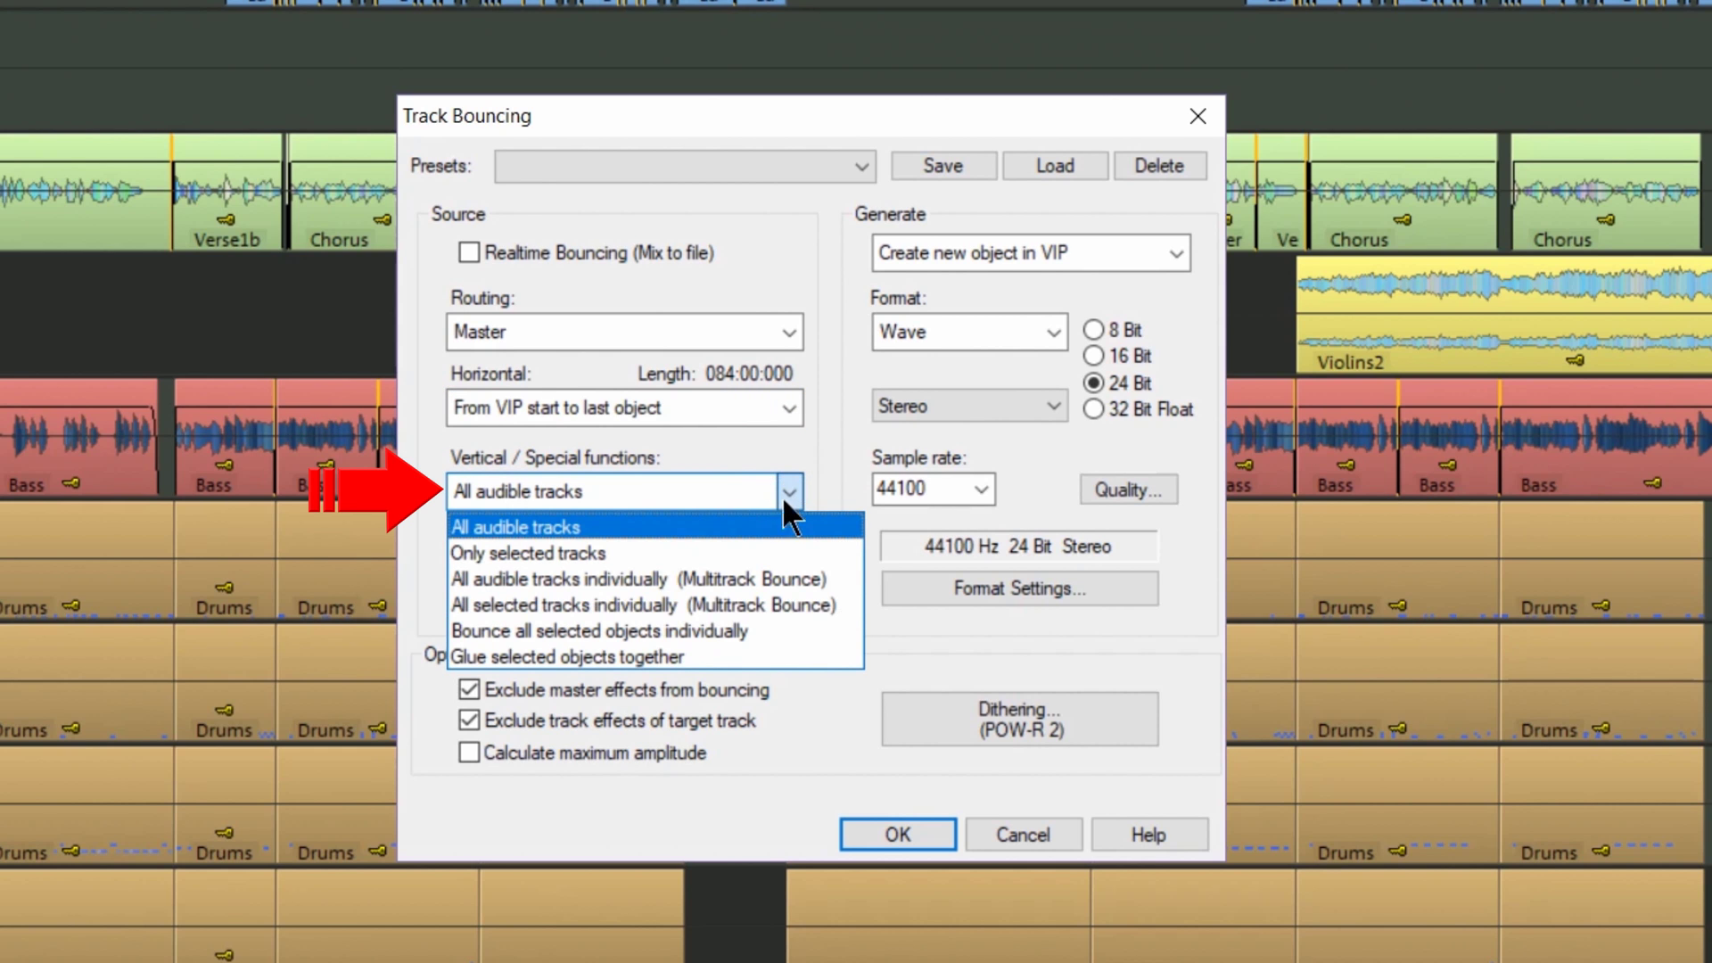
{"action": "left_click", "coordinate": [784, 594]}
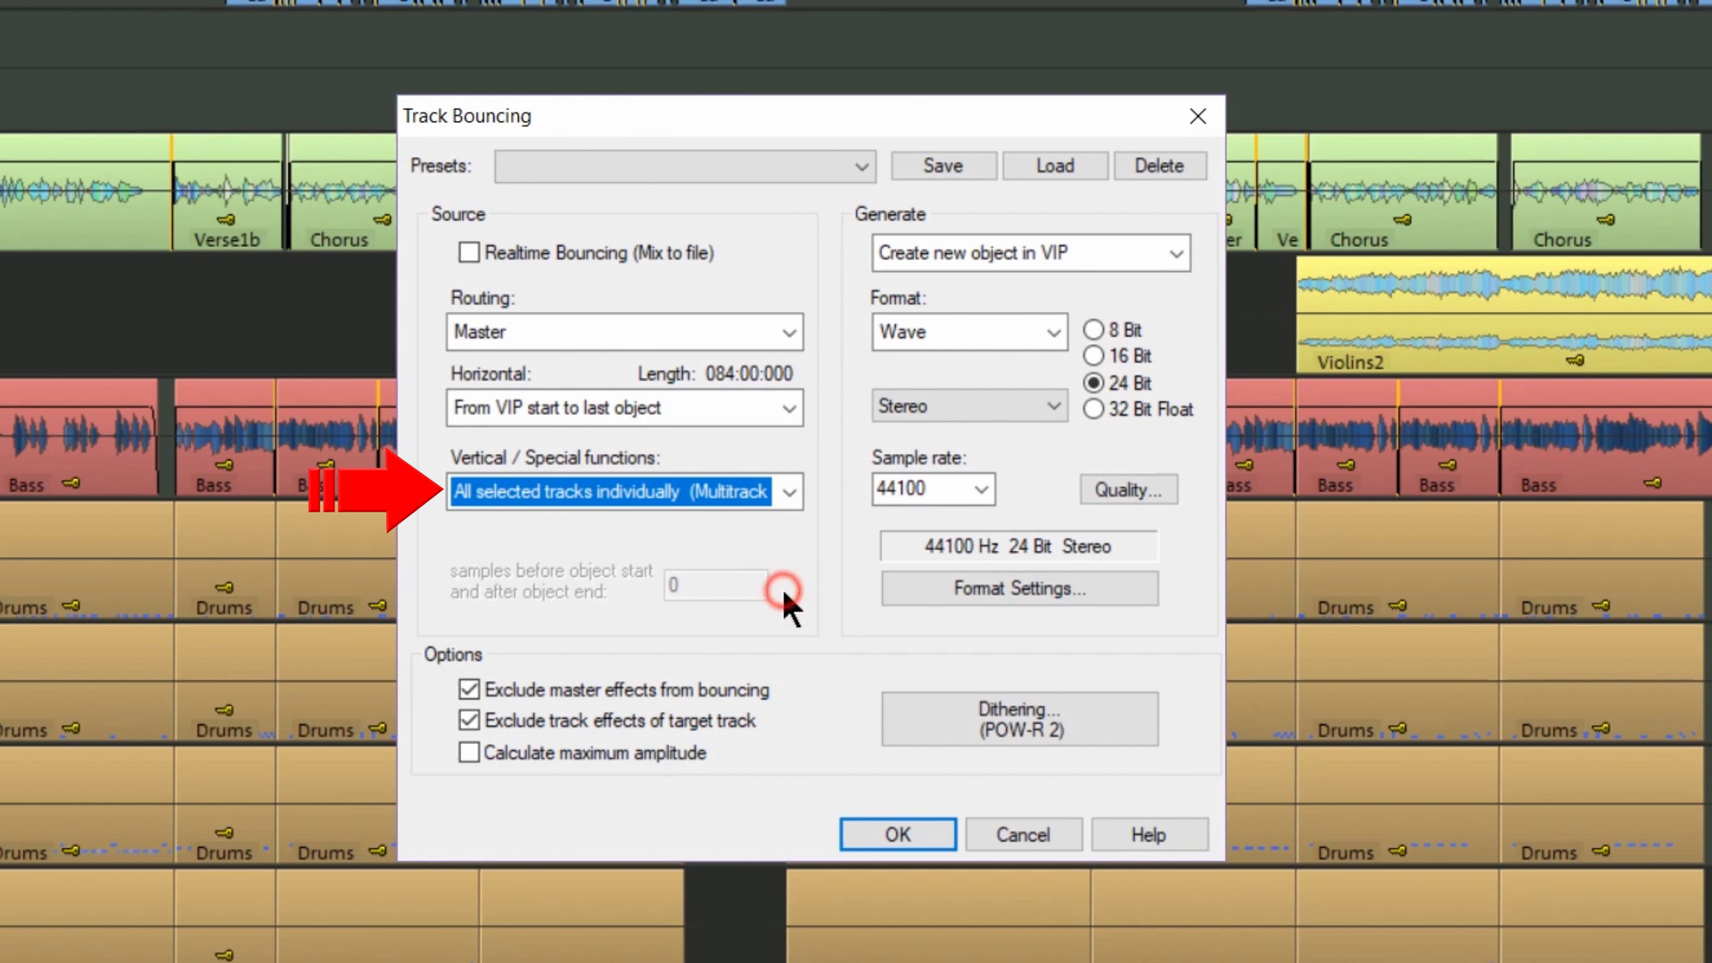
- Make the bounce create new mono audio files as 24-bit 44100 Hz Wave
{"action": "left_click", "coordinate": [1177, 252]}
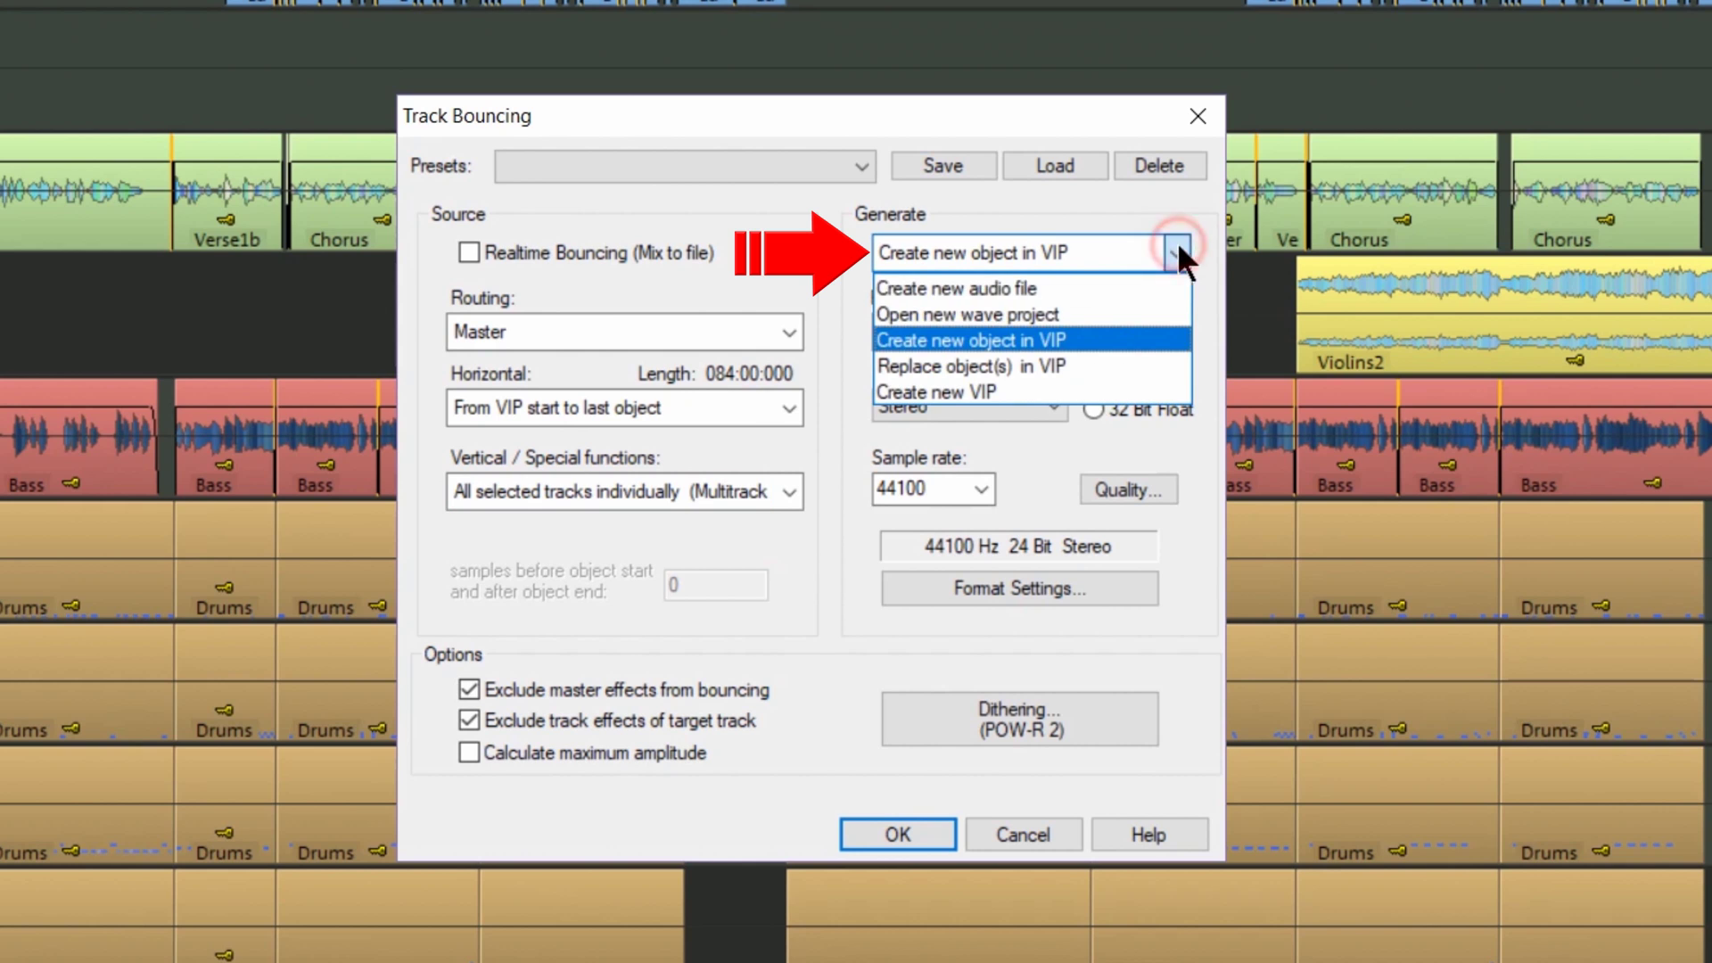
{"action": "left_click", "coordinate": [1121, 283]}
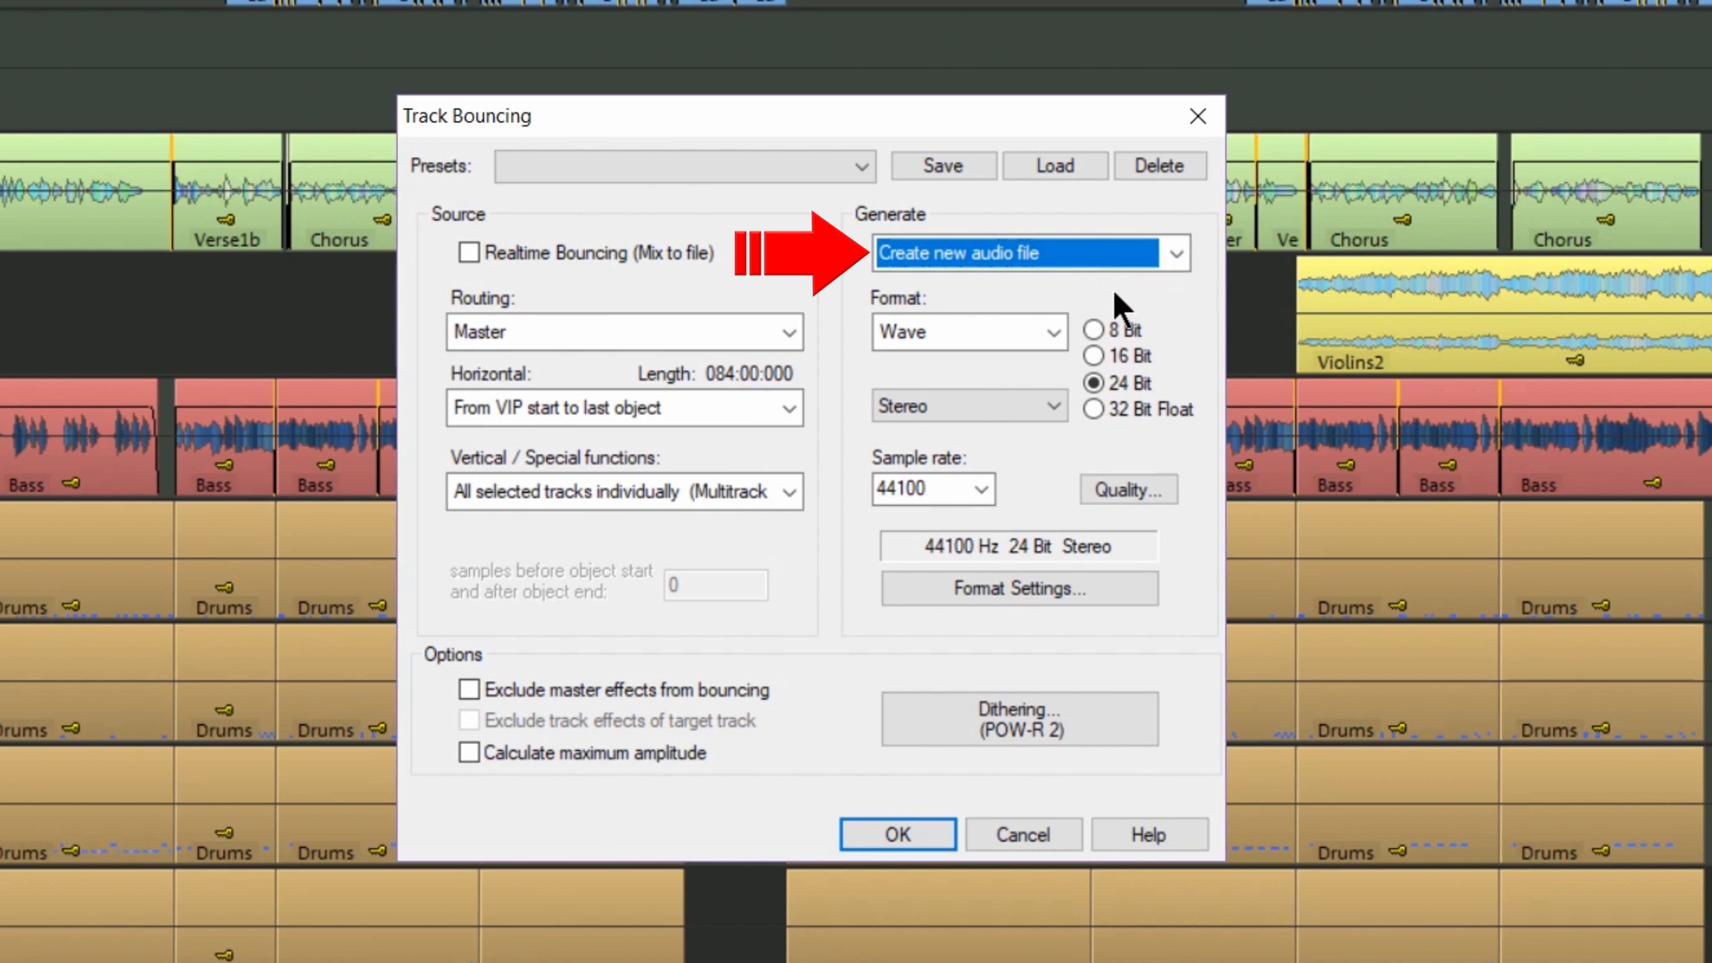
{"action": "left_click", "coordinate": [1052, 412]}
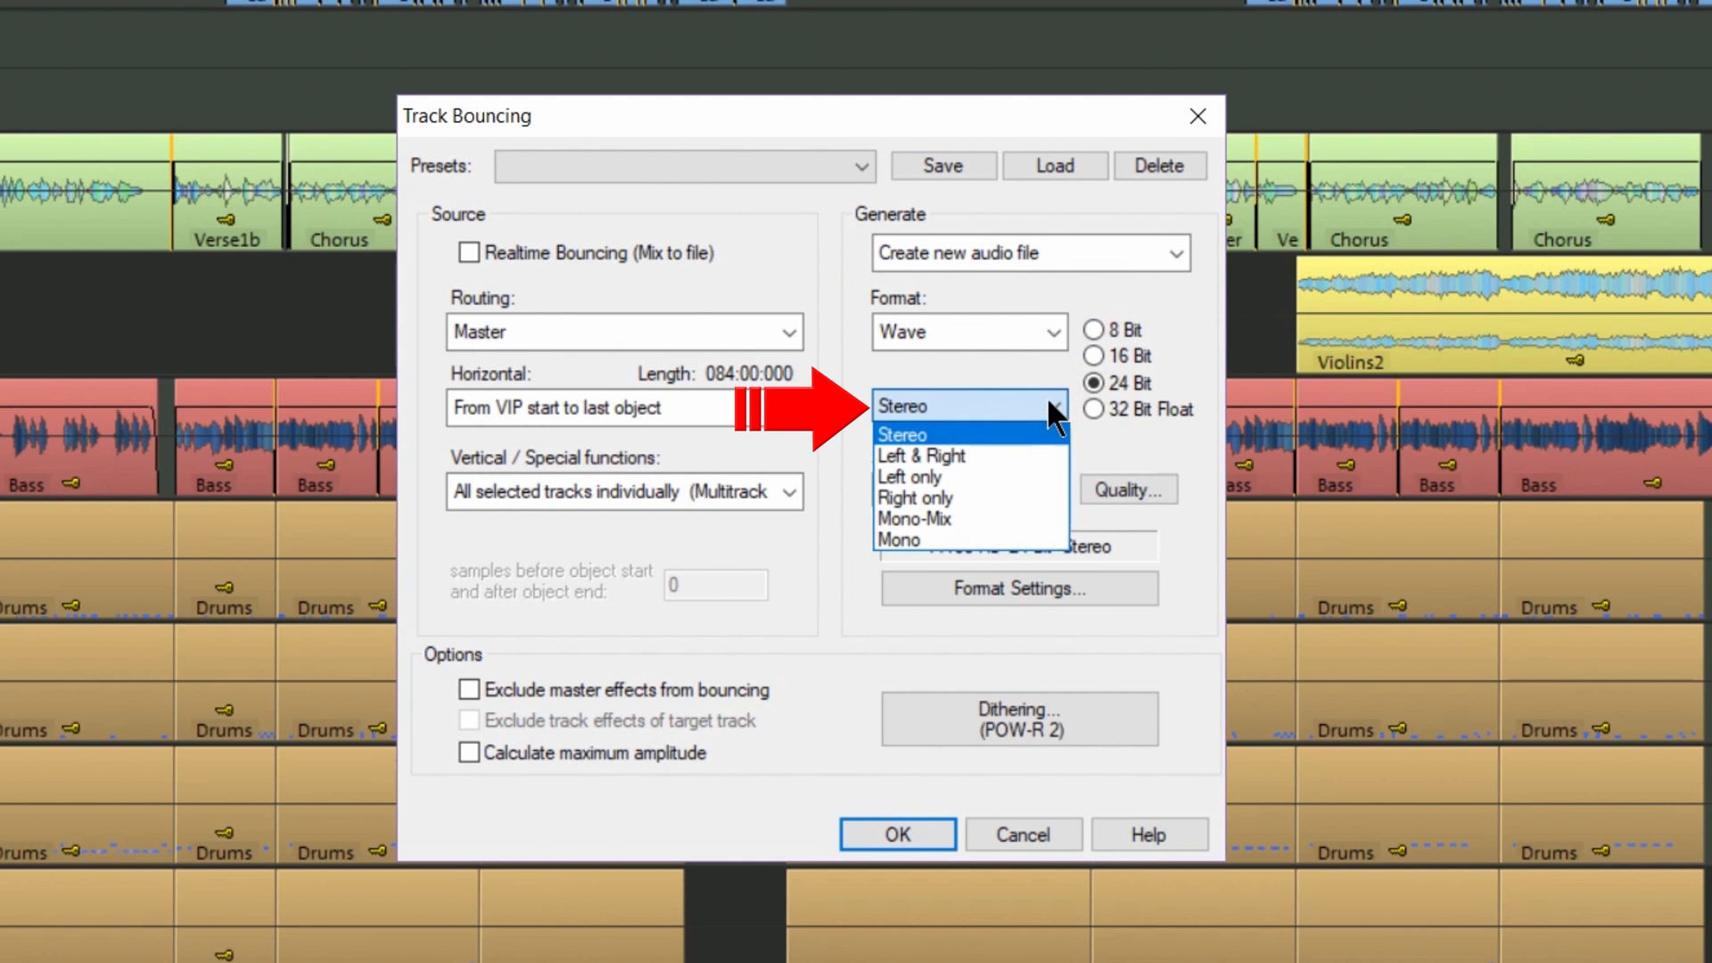
{"action": "left_click", "coordinate": [1041, 538]}
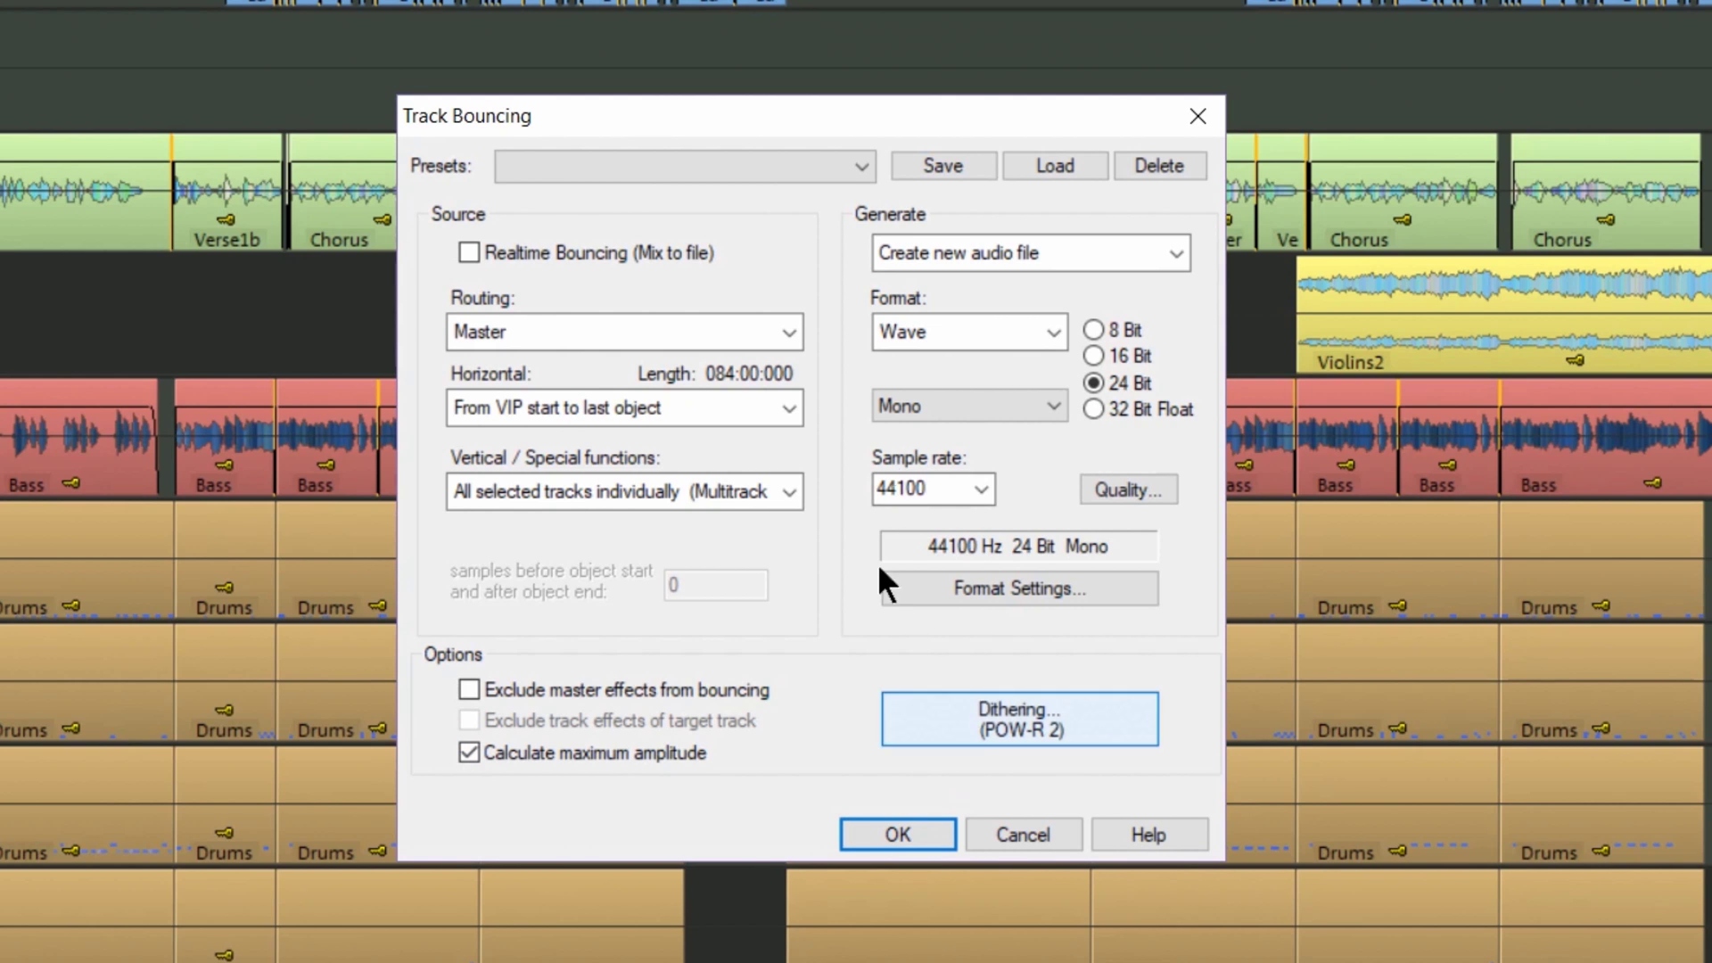
- Save the mono bounce settings as preset MonoStems in the Track Bouncing folder
{"action": "left_click", "coordinate": [929, 168]}
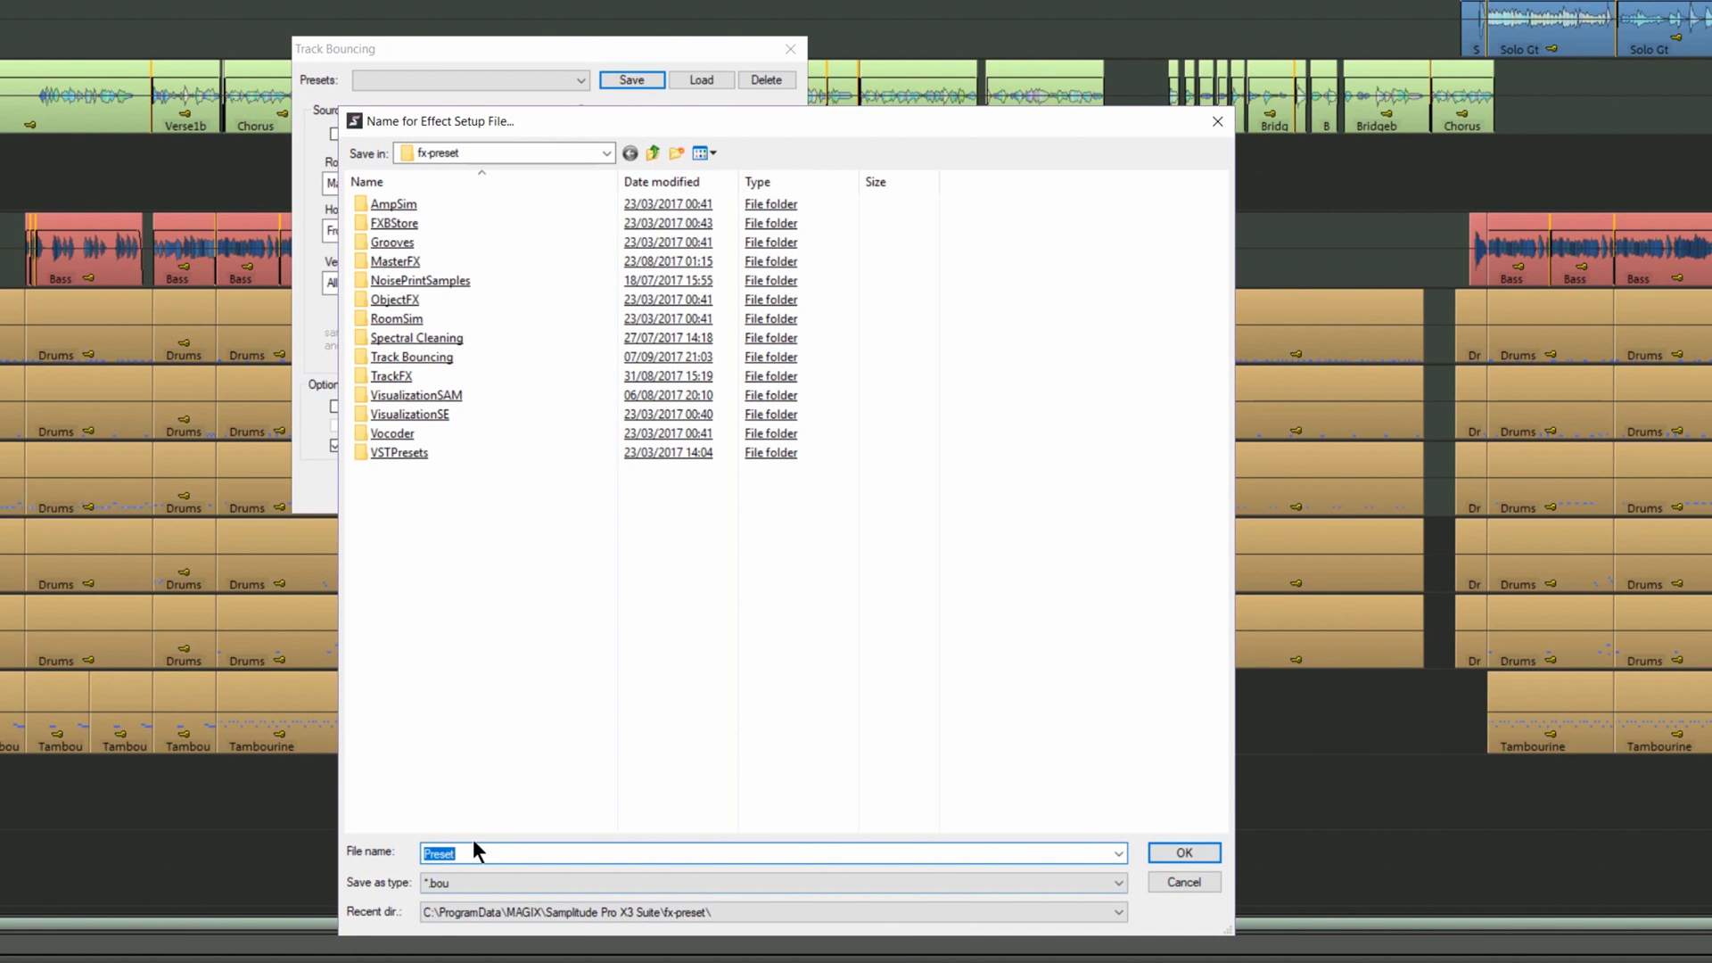
{"action": "type", "text": "MonoStems"}
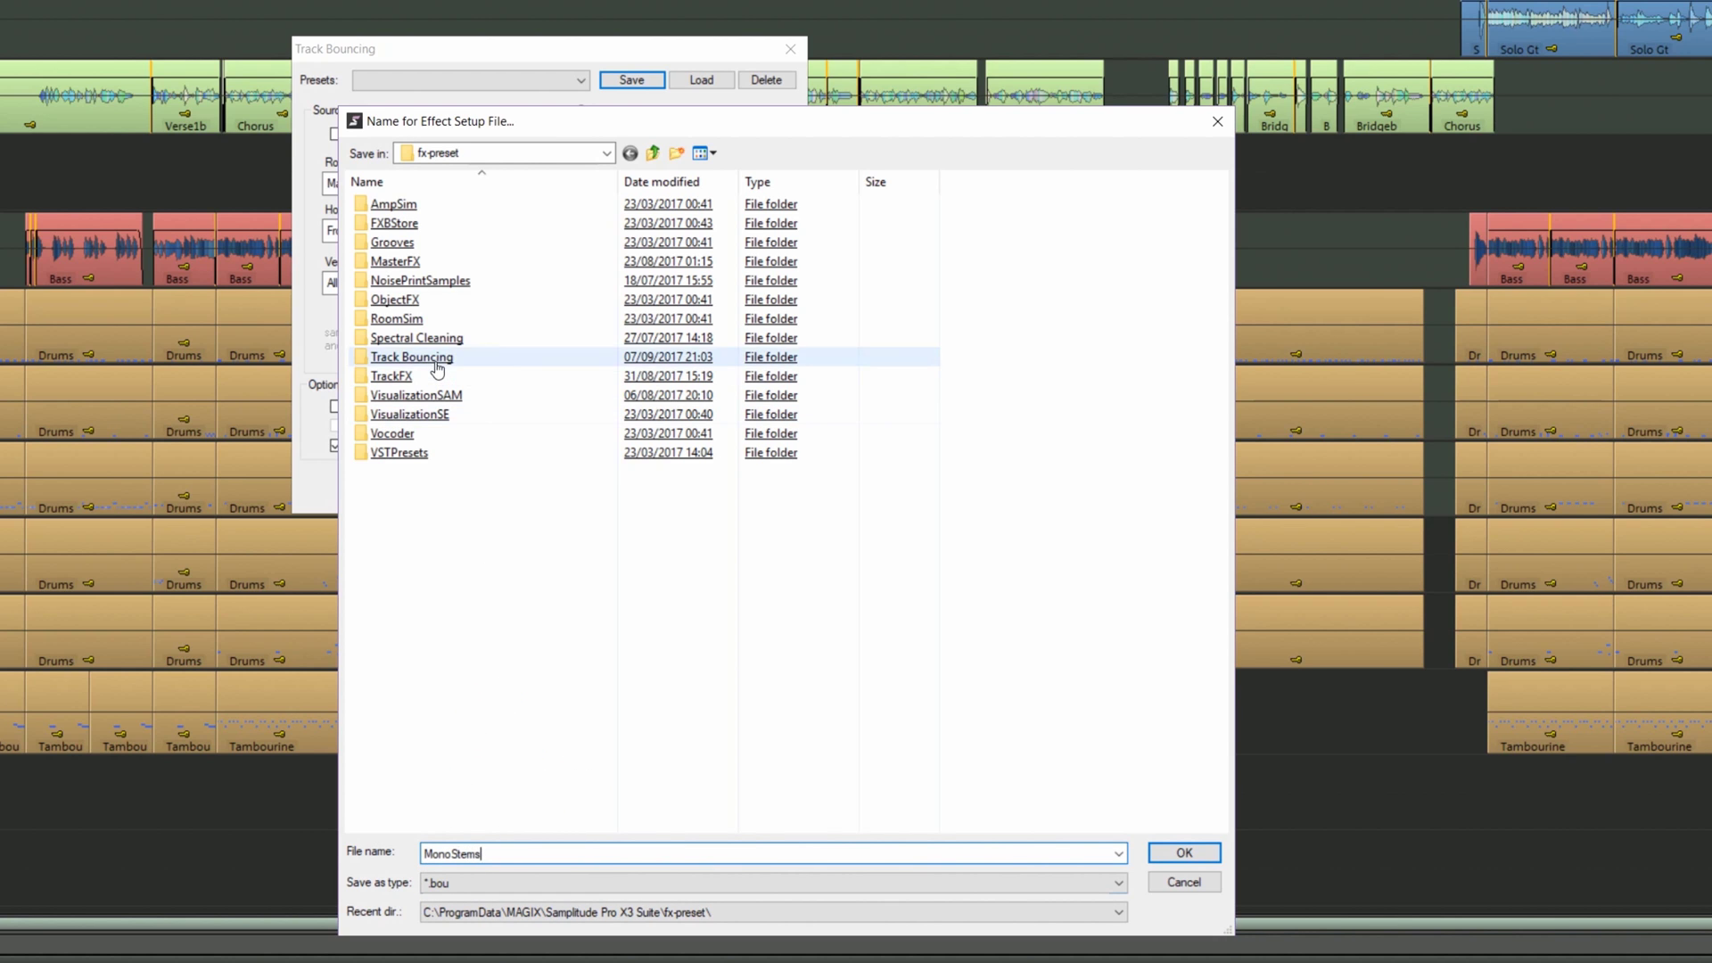
{"action": "double_click", "coordinate": [437, 368]}
{"action": "left_click", "coordinate": [1183, 851]}
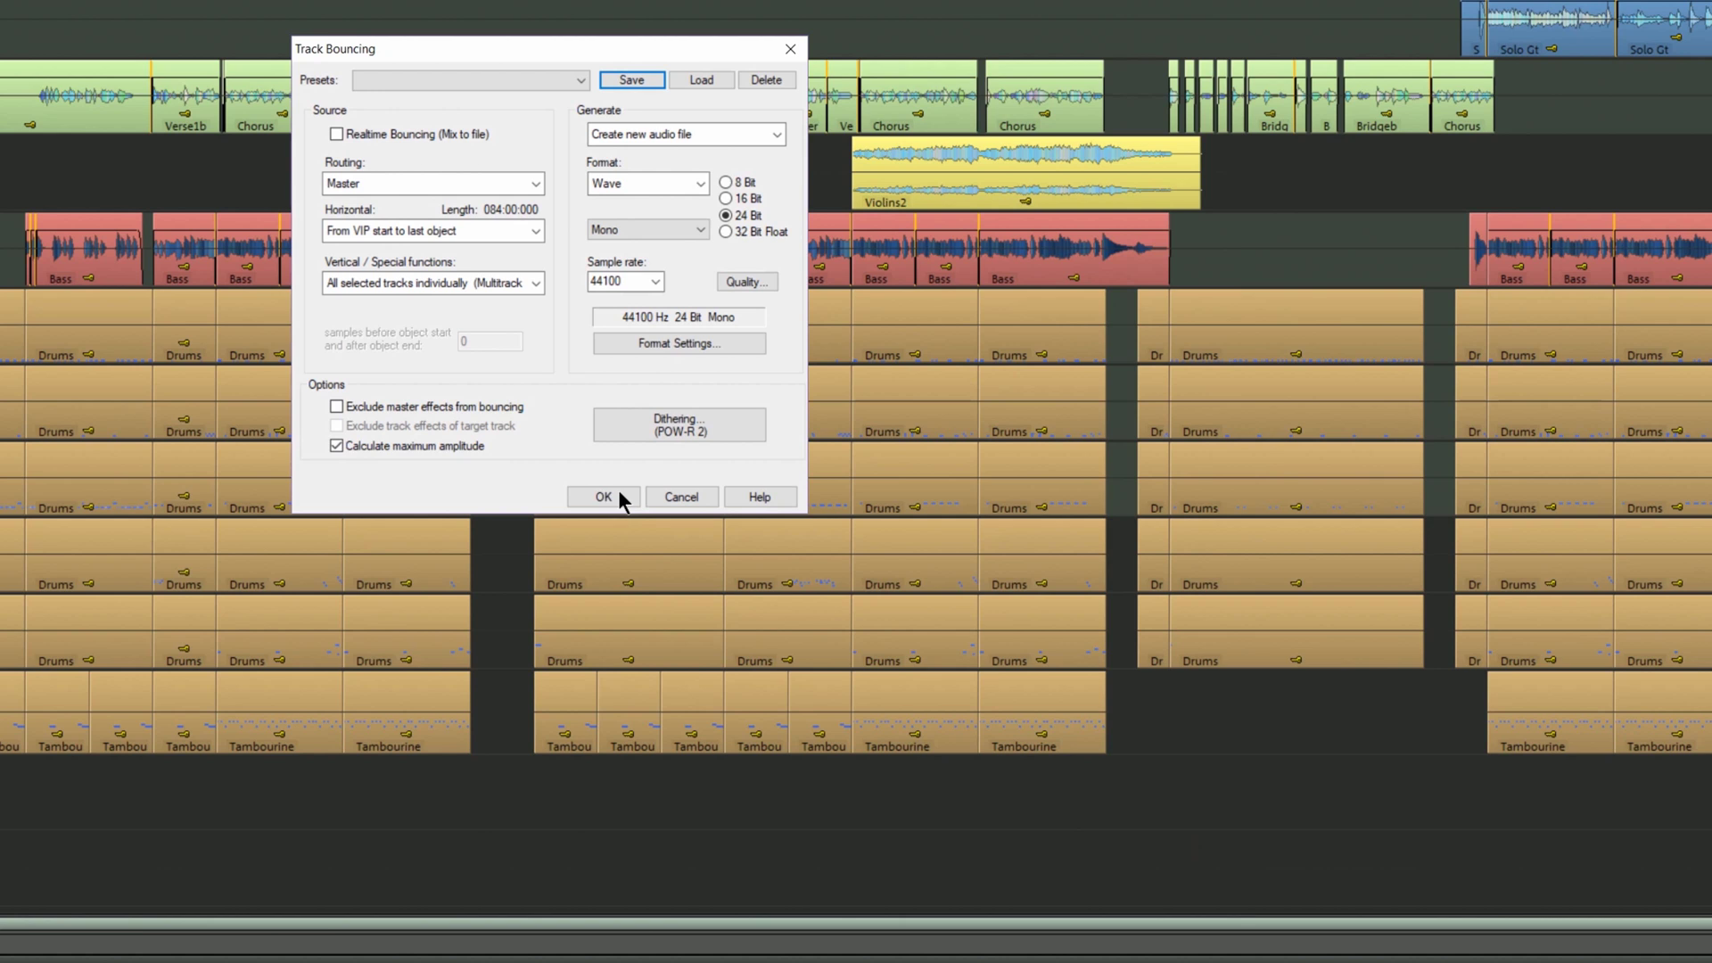
- Export the mono stems into a newly created StemExport folder
{"action": "left_click", "coordinate": [603, 496]}
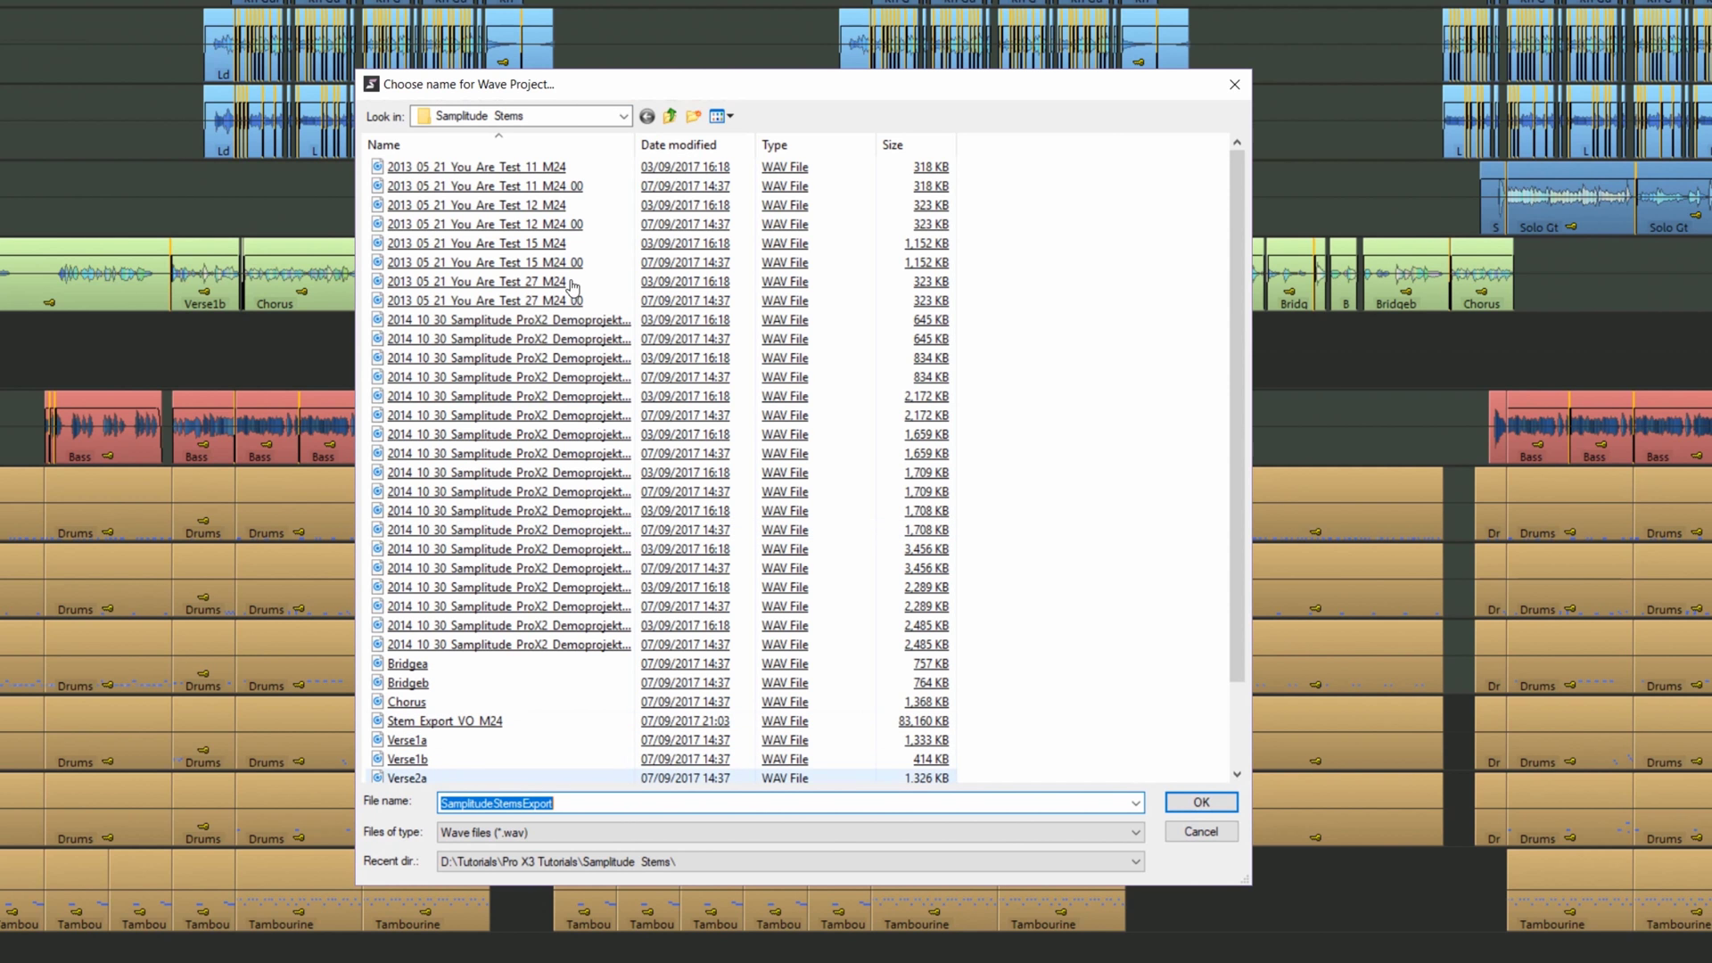
{"action": "left_click", "coordinate": [692, 118]}
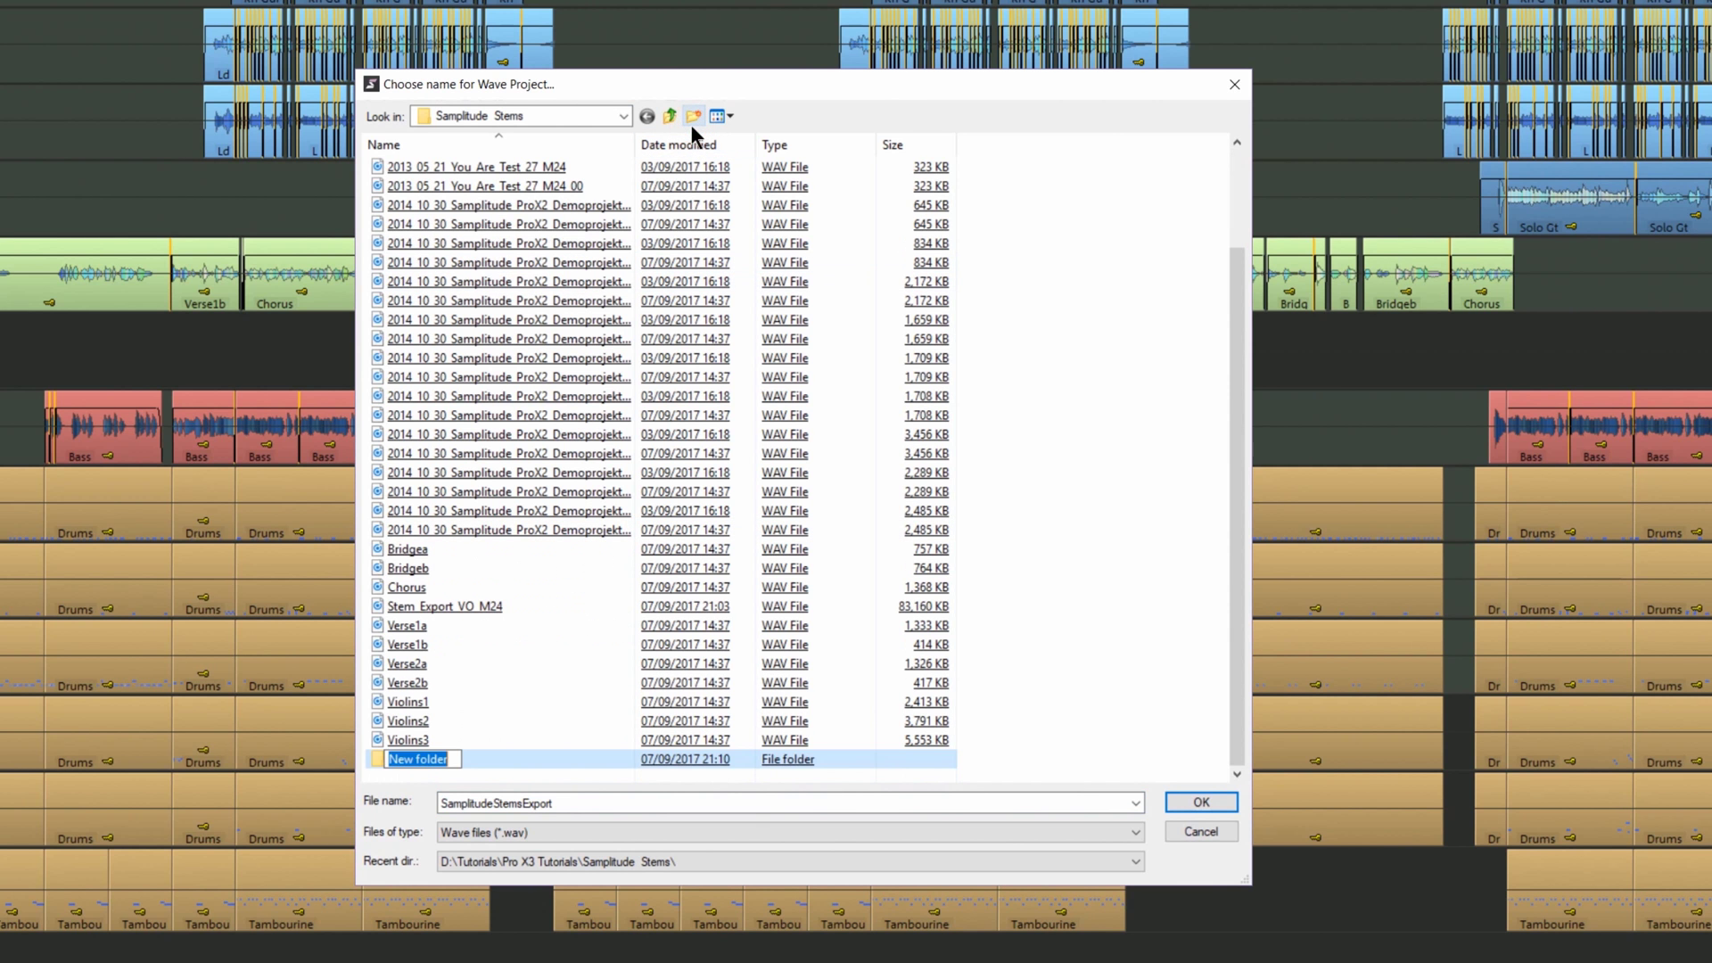
{"action": "type", "text": "StemExport"}
{"action": "key", "text": "Return"}
{"action": "left_click", "coordinate": [1199, 801]}
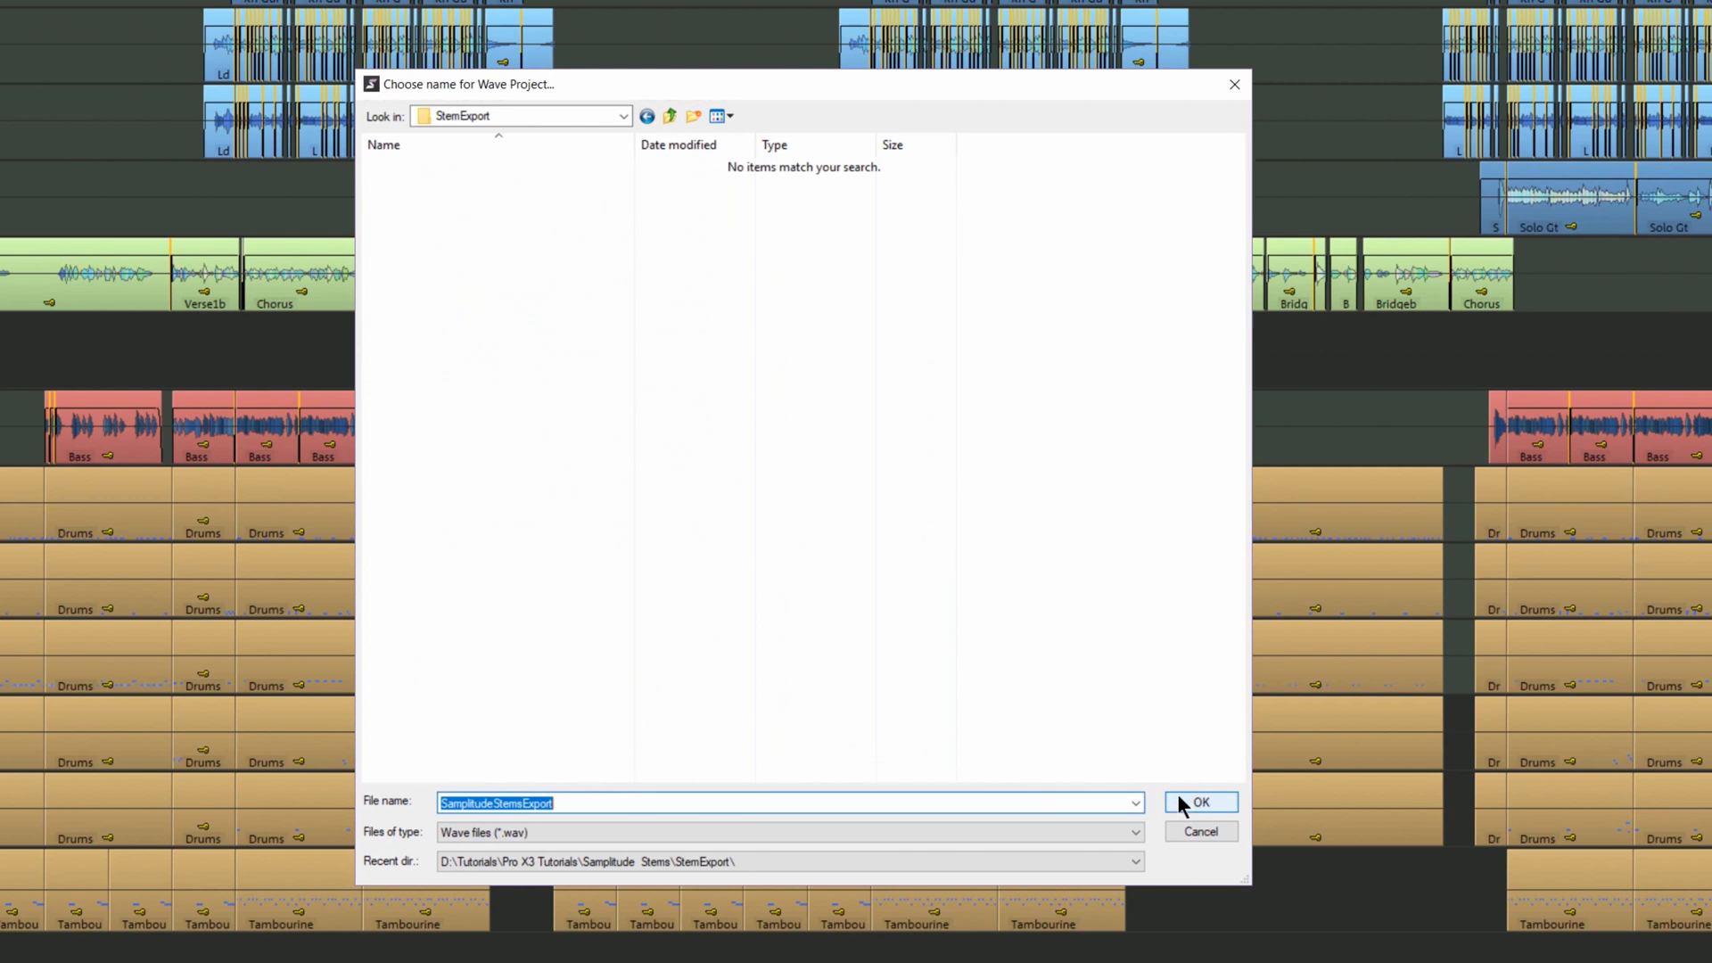
{"action": "left_click", "coordinate": [1179, 802]}
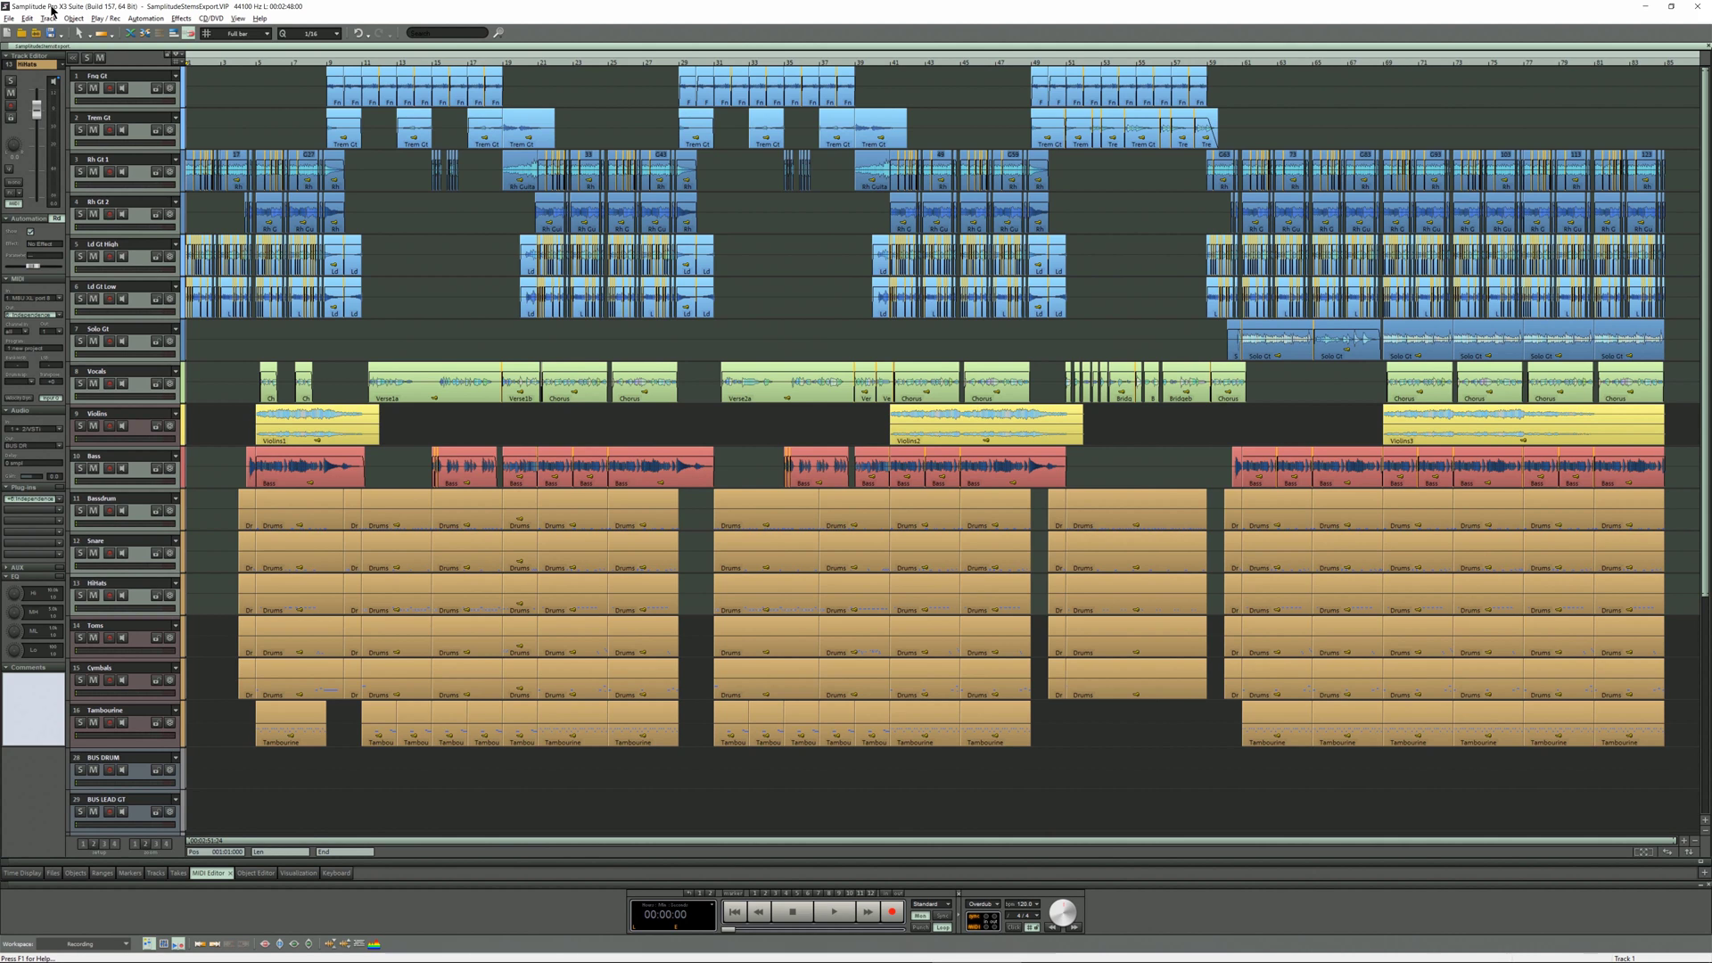
- Select the Violins track, add Toms, and extend the selection down to Tambourine
{"action": "key", "text": "ctrl+super+o"}
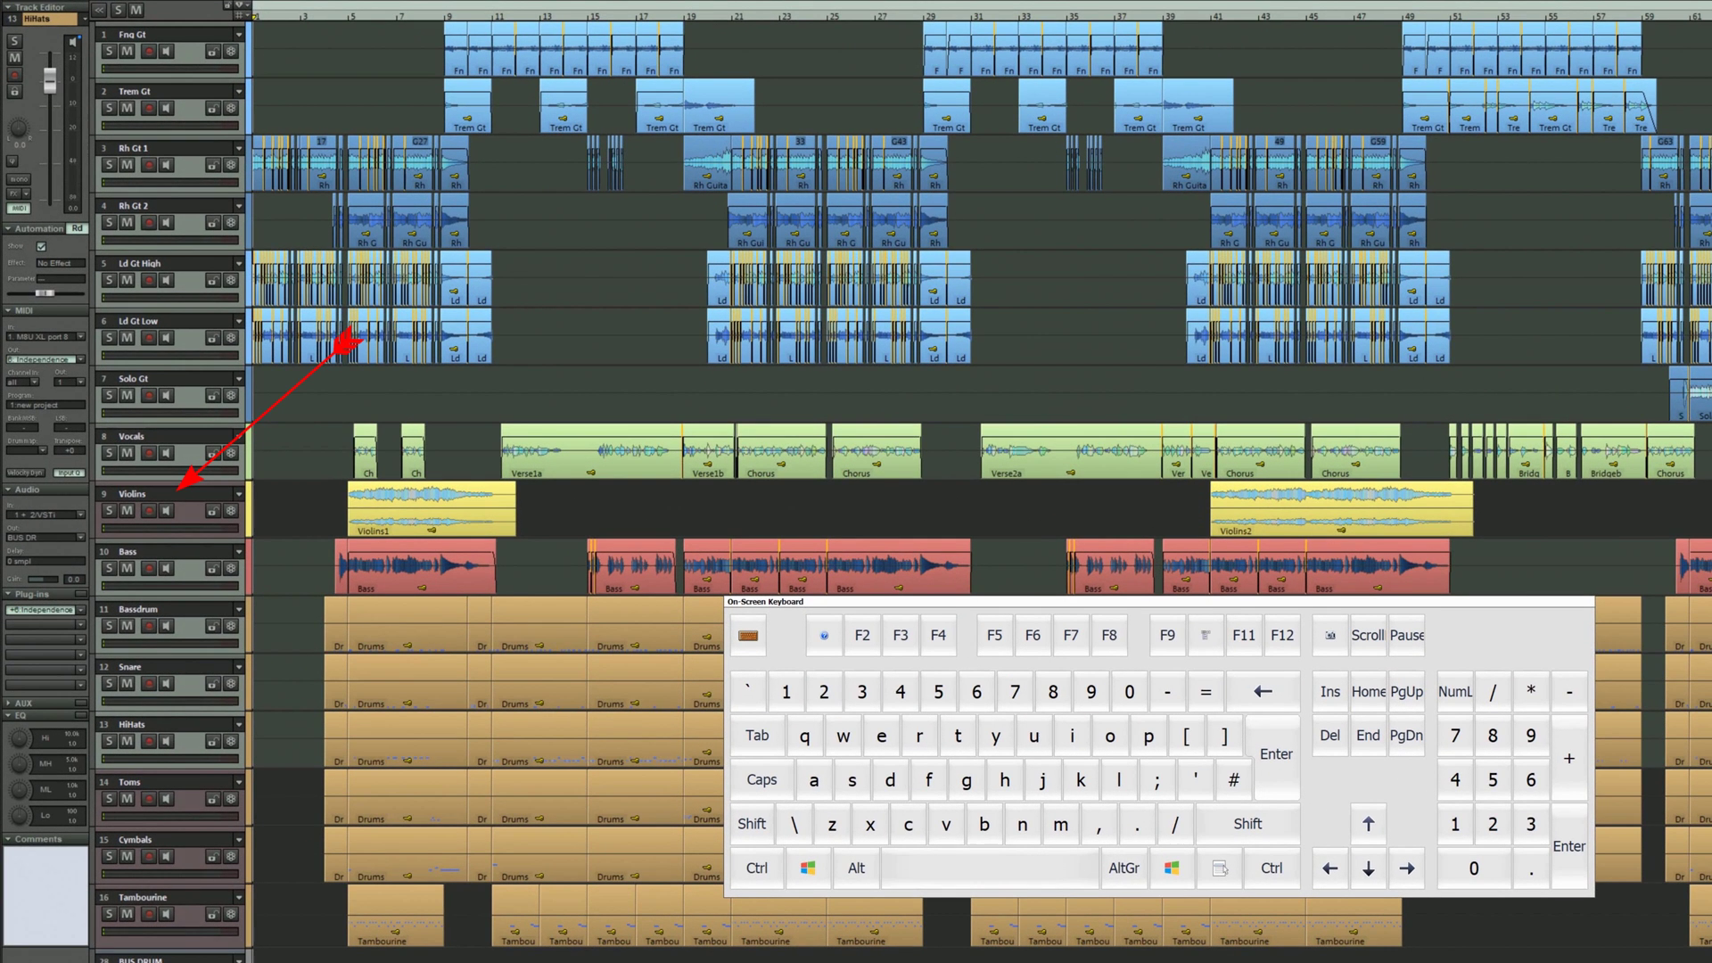
{"action": "left_click", "coordinate": [183, 510]}
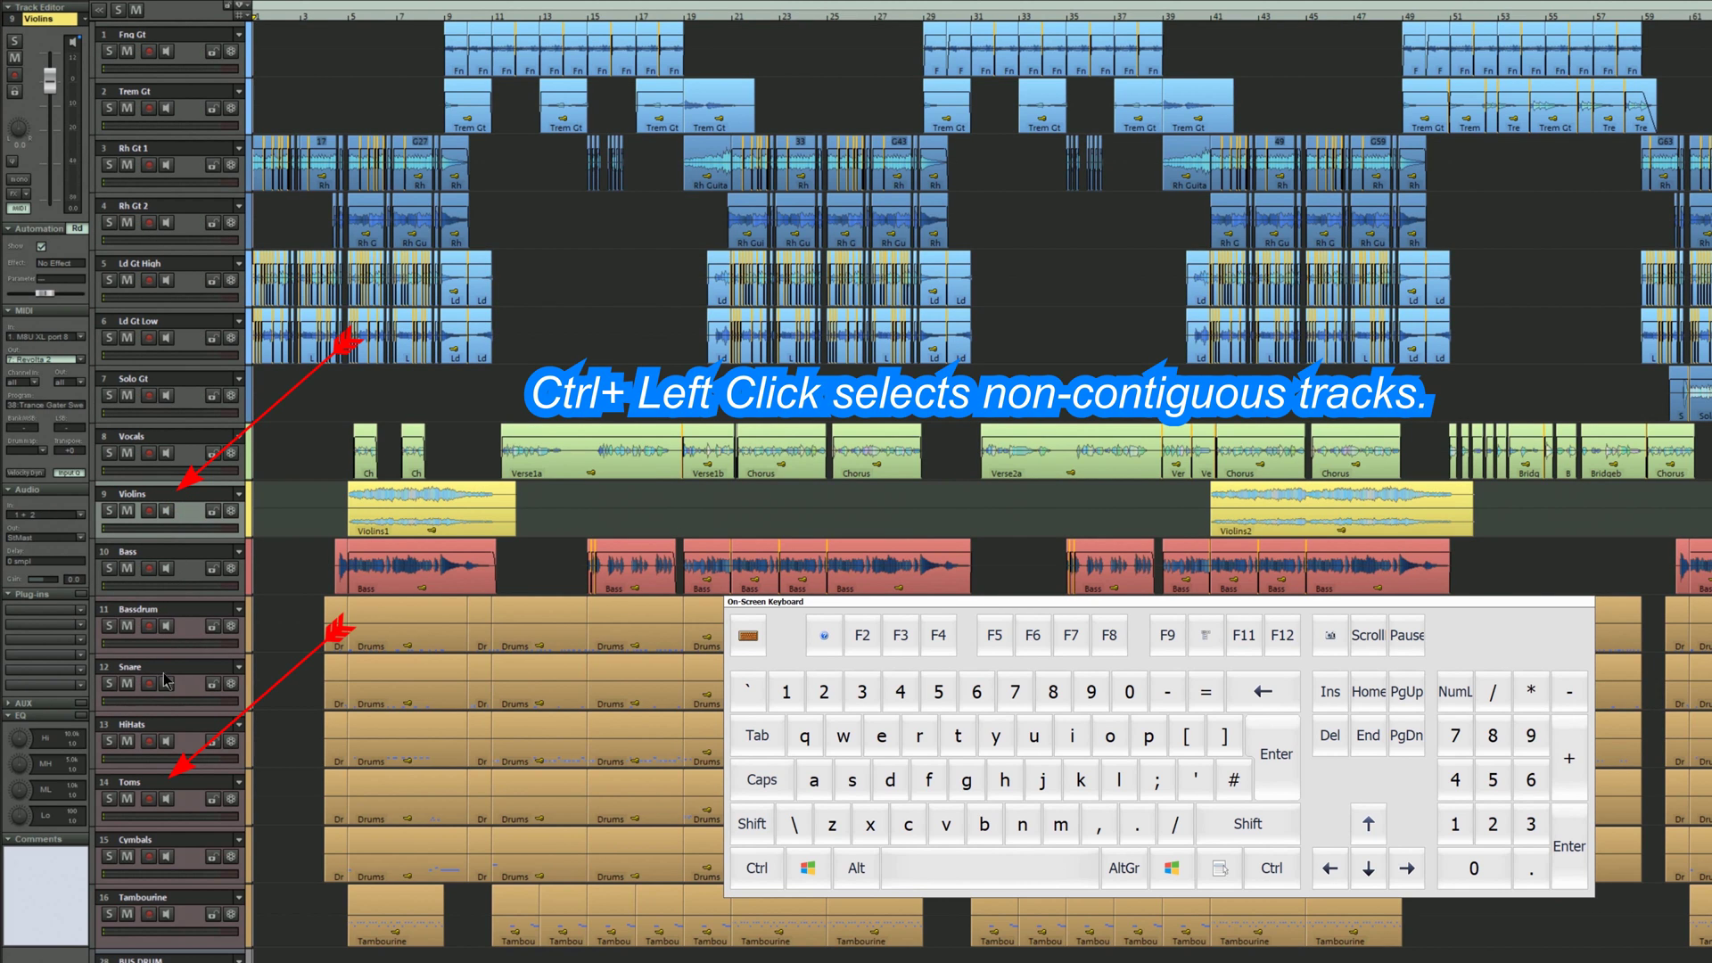
{"action": "key", "text": "ctrl"}
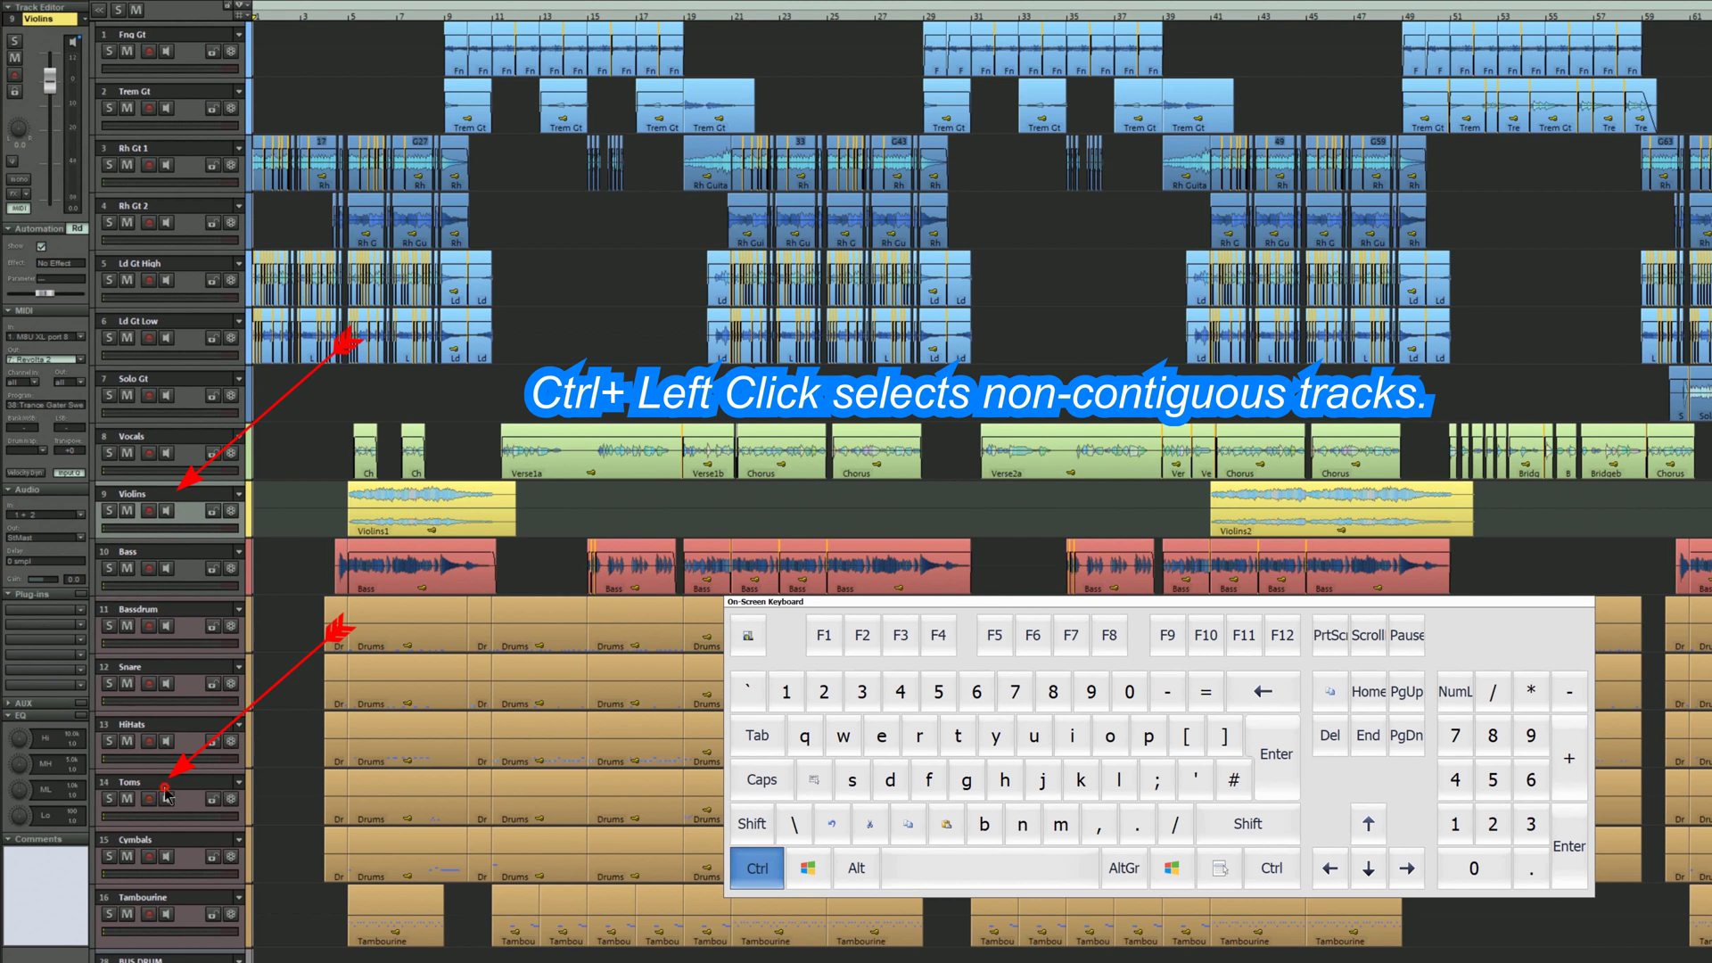
{"action": "left_click", "coordinate": [165, 789], "text": "ctrl"}
{"action": "key", "text": "shift"}
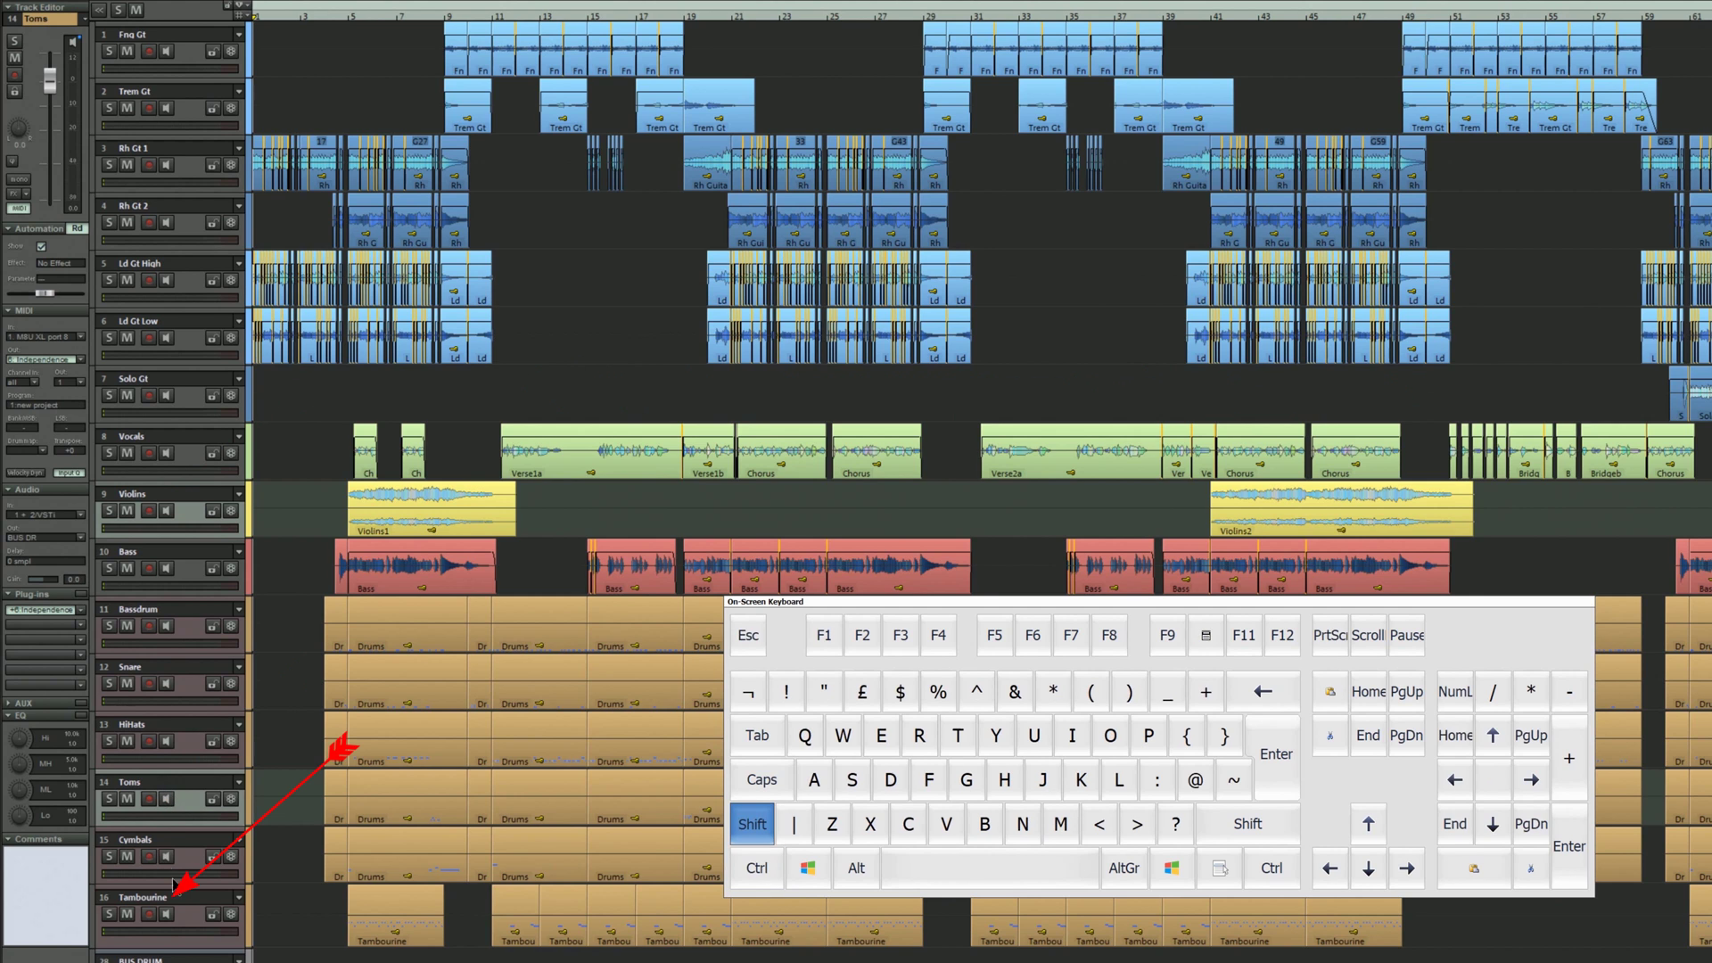
{"action": "left_click", "coordinate": [179, 900], "text": "shift"}
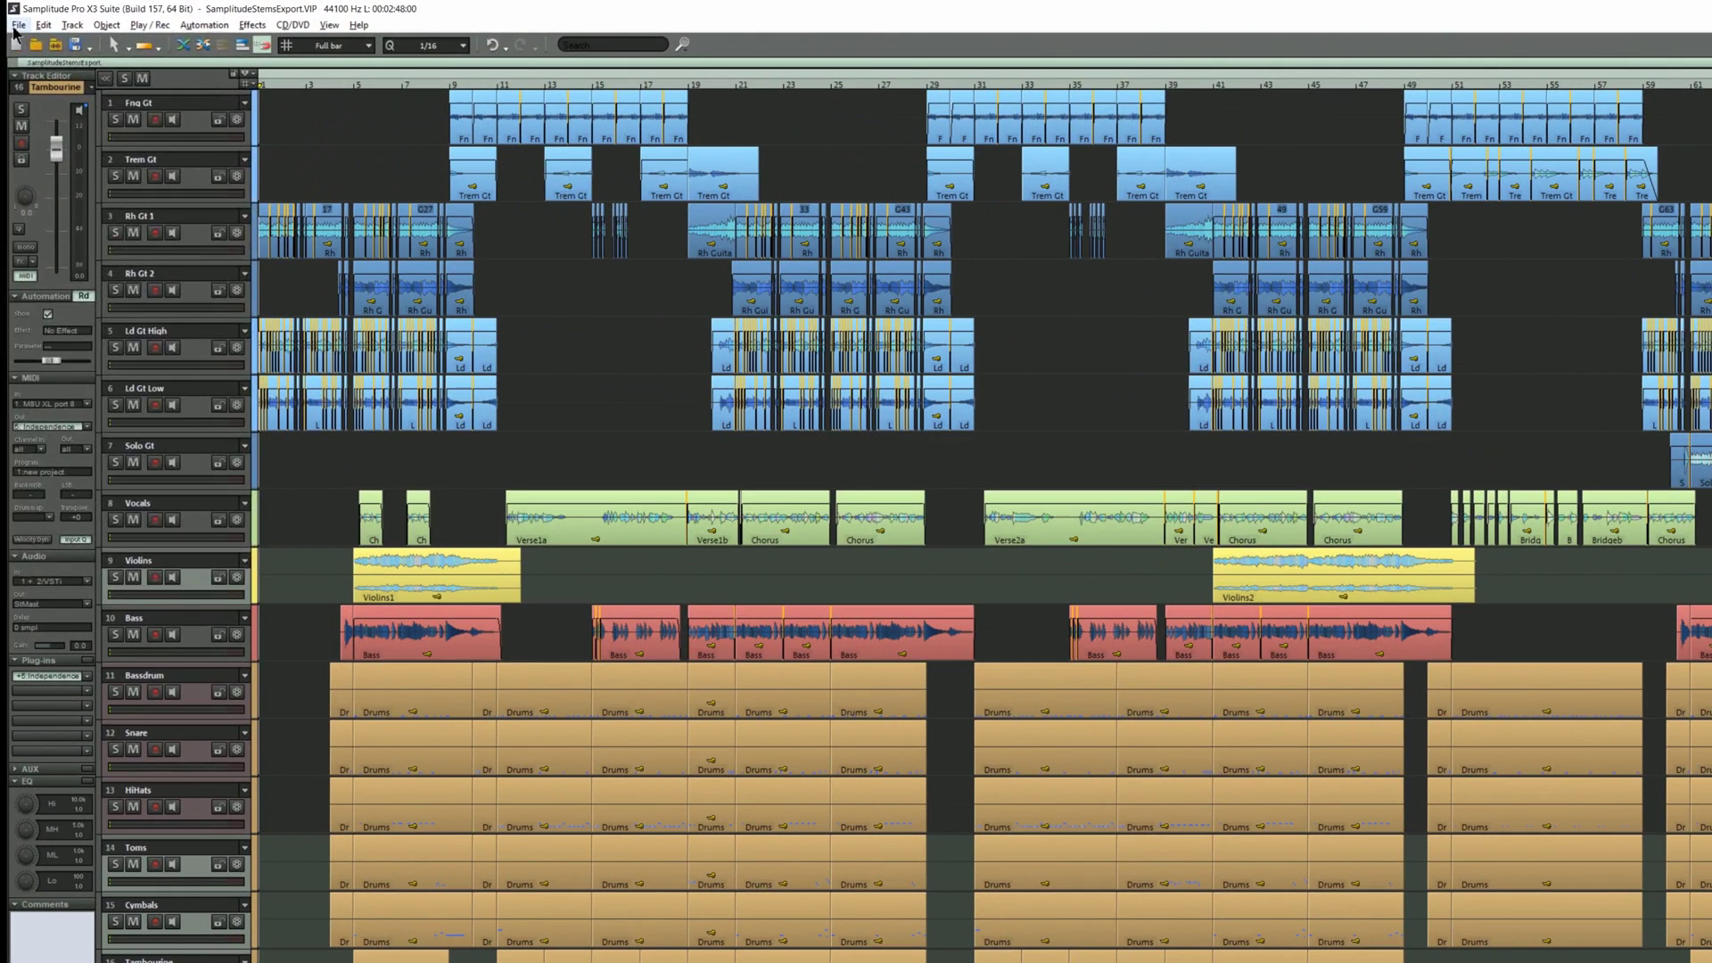
- Switch the Track Bouncing channel format to Stereo
{"action": "left_click", "coordinate": [18, 25]}
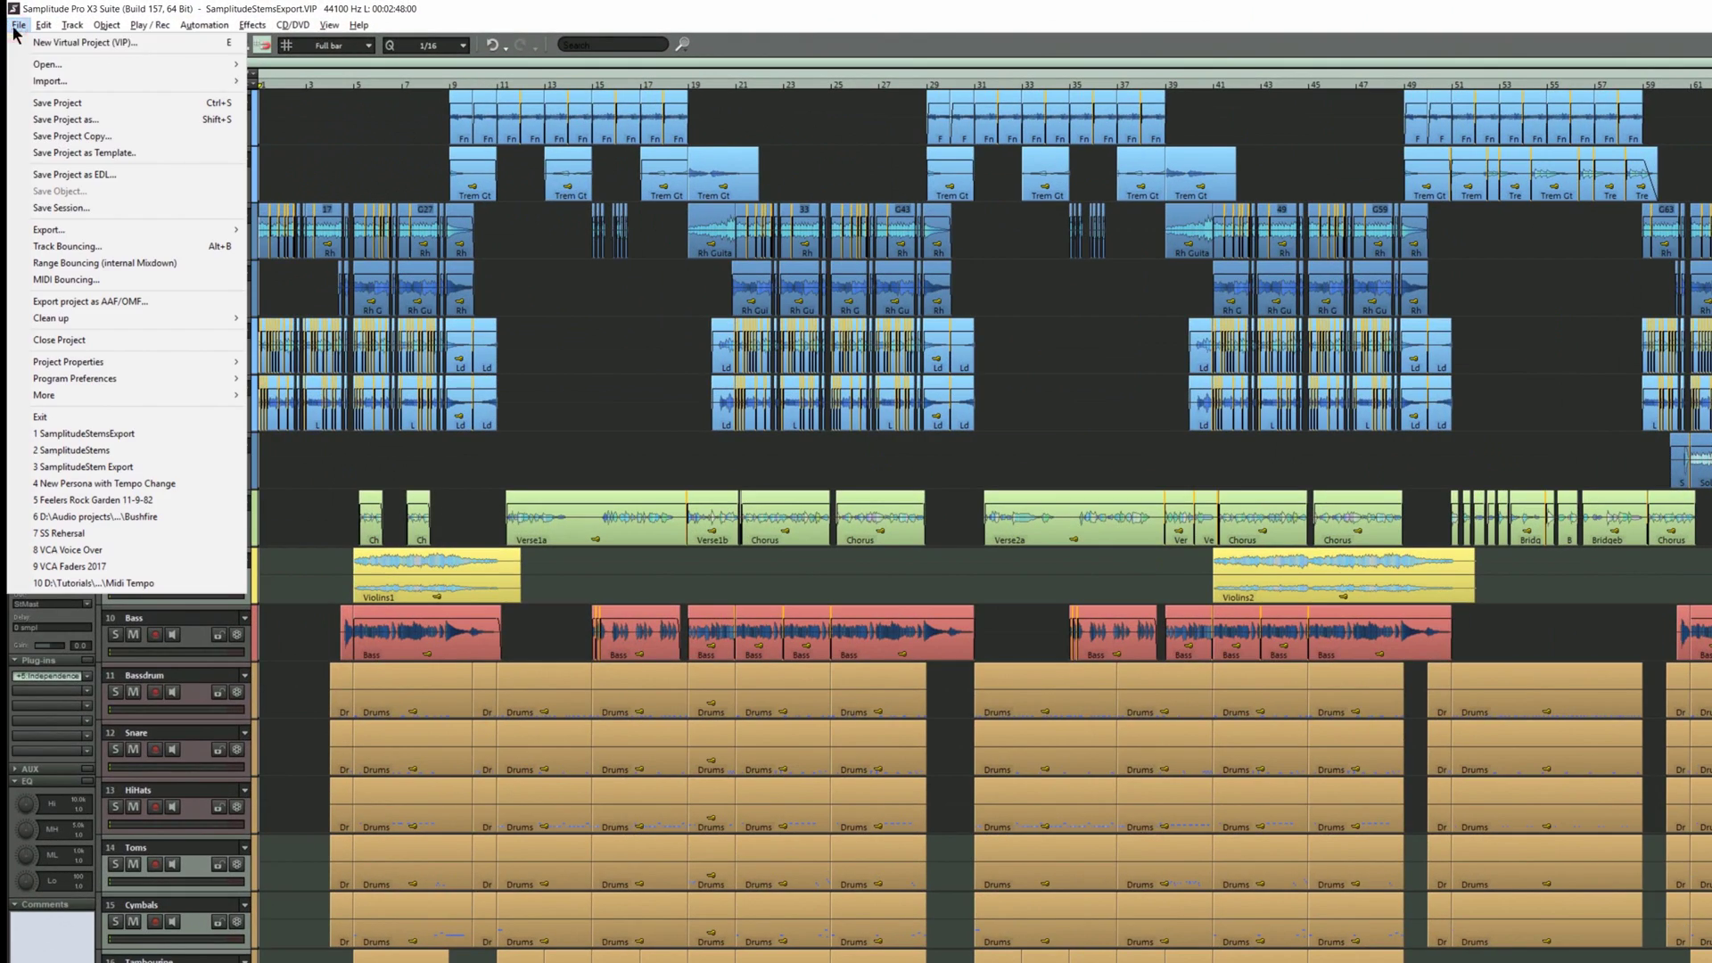
{"action": "left_click", "coordinate": [67, 246]}
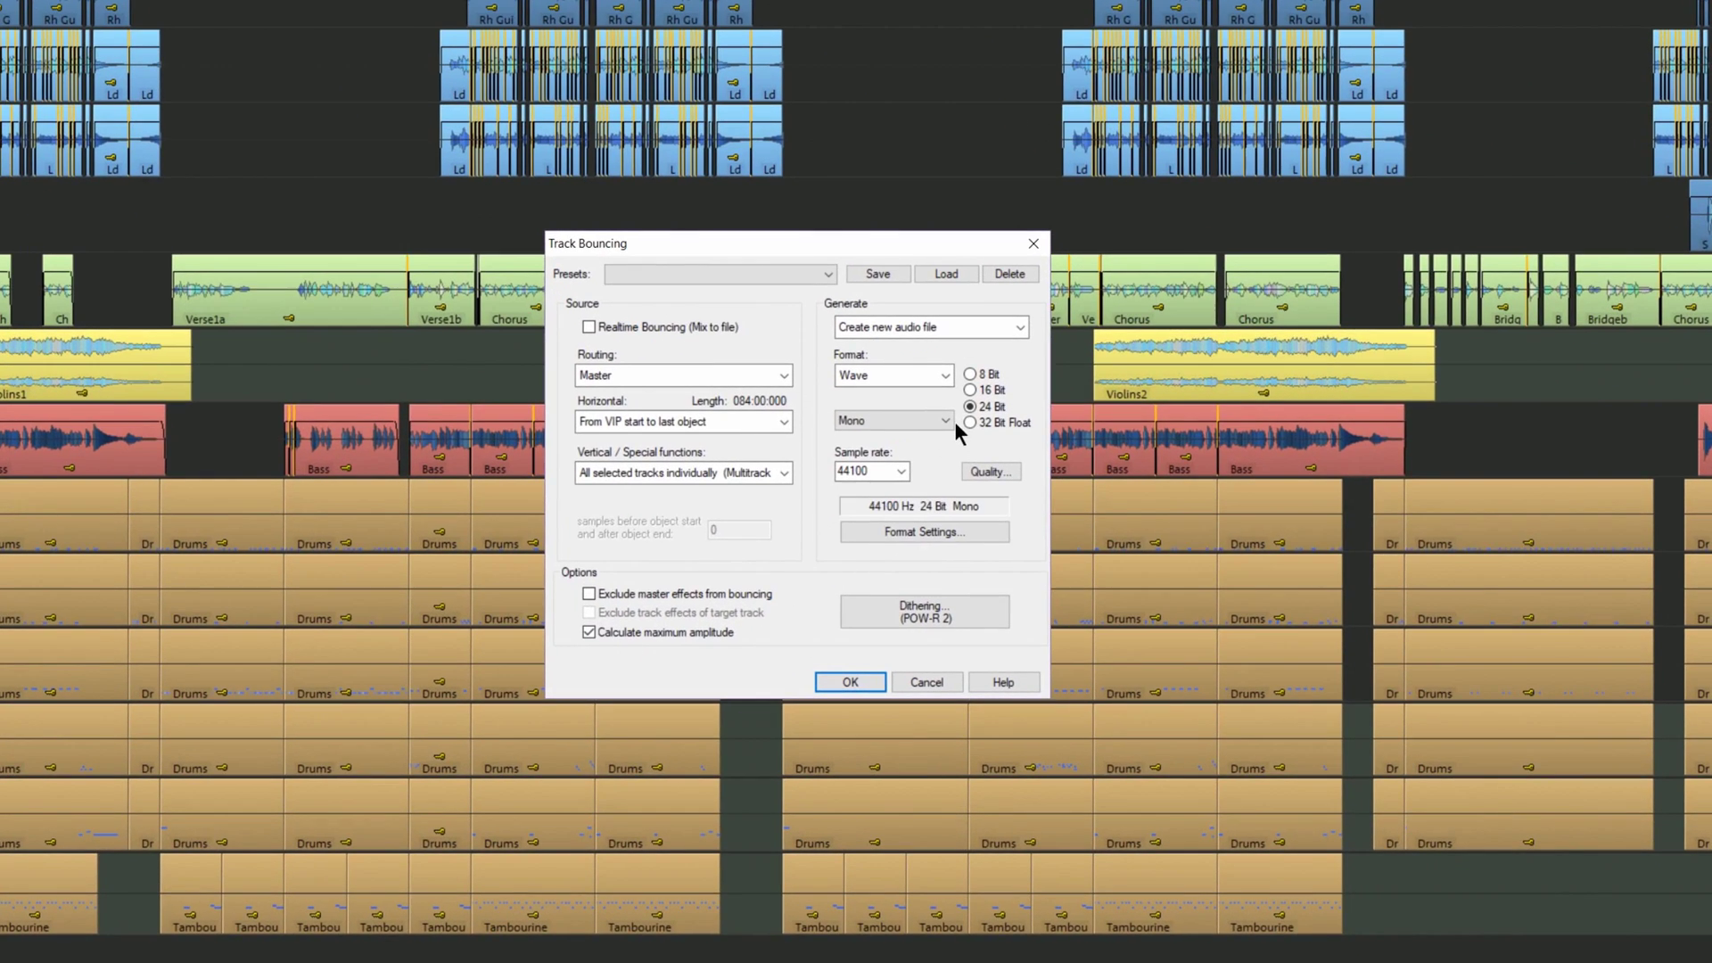
{"action": "left_click", "coordinate": [1099, 618]}
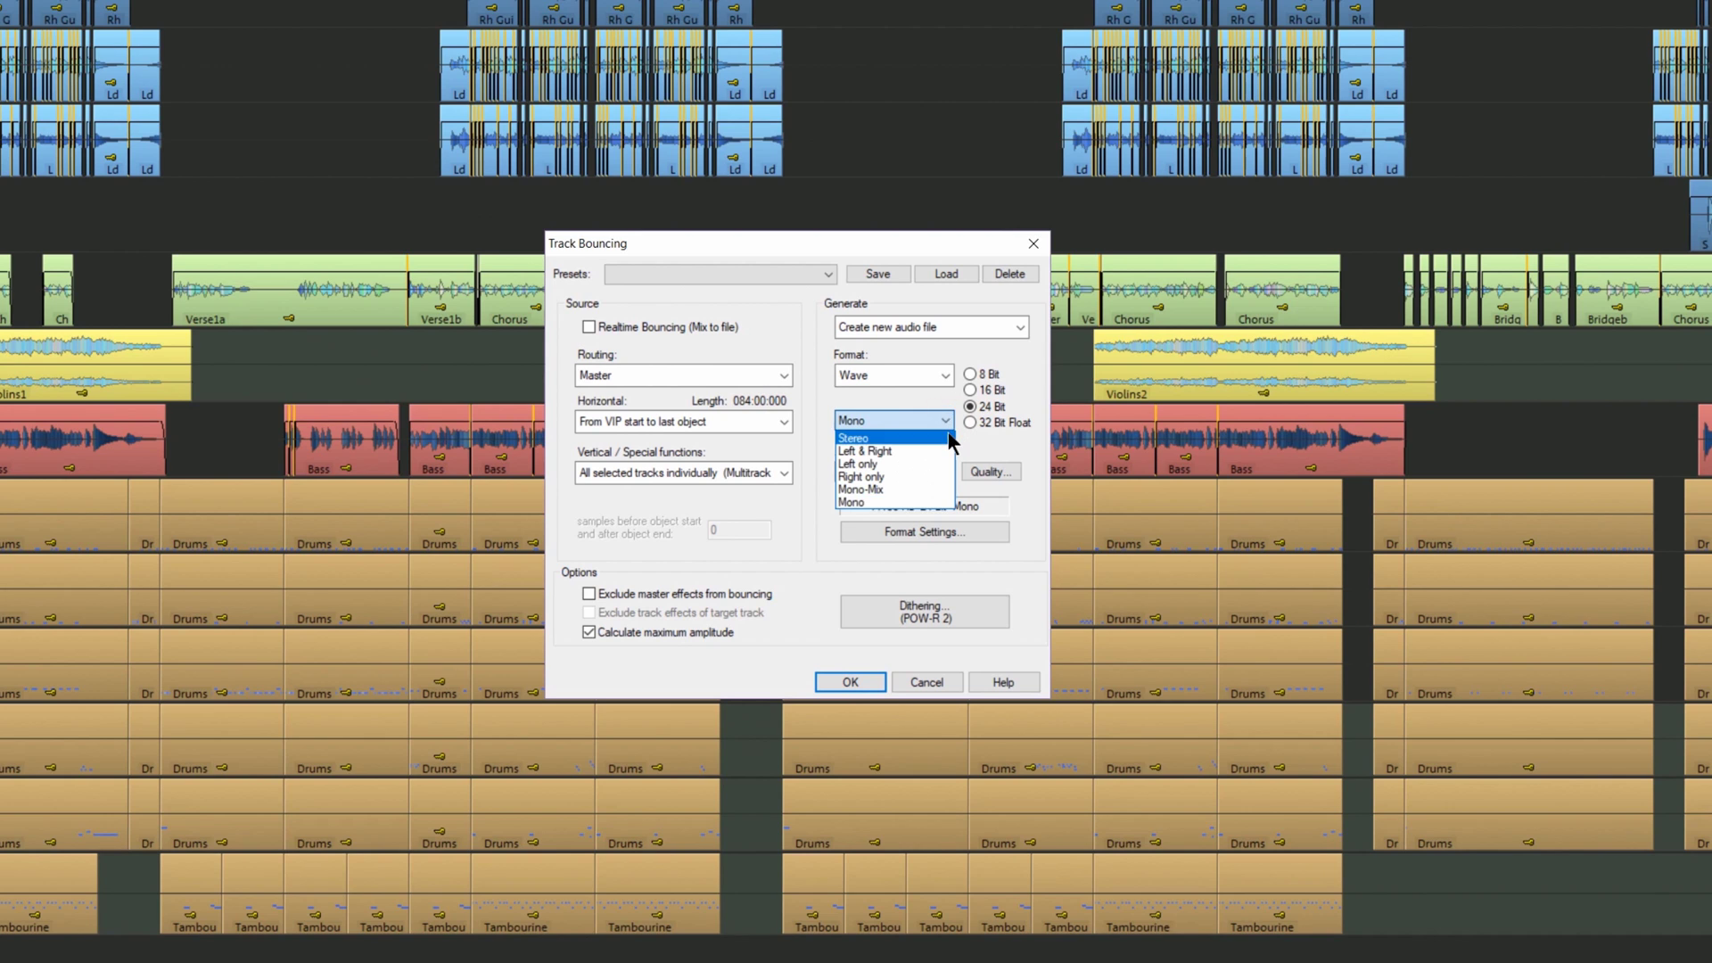
{"action": "left_click", "coordinate": [948, 434]}
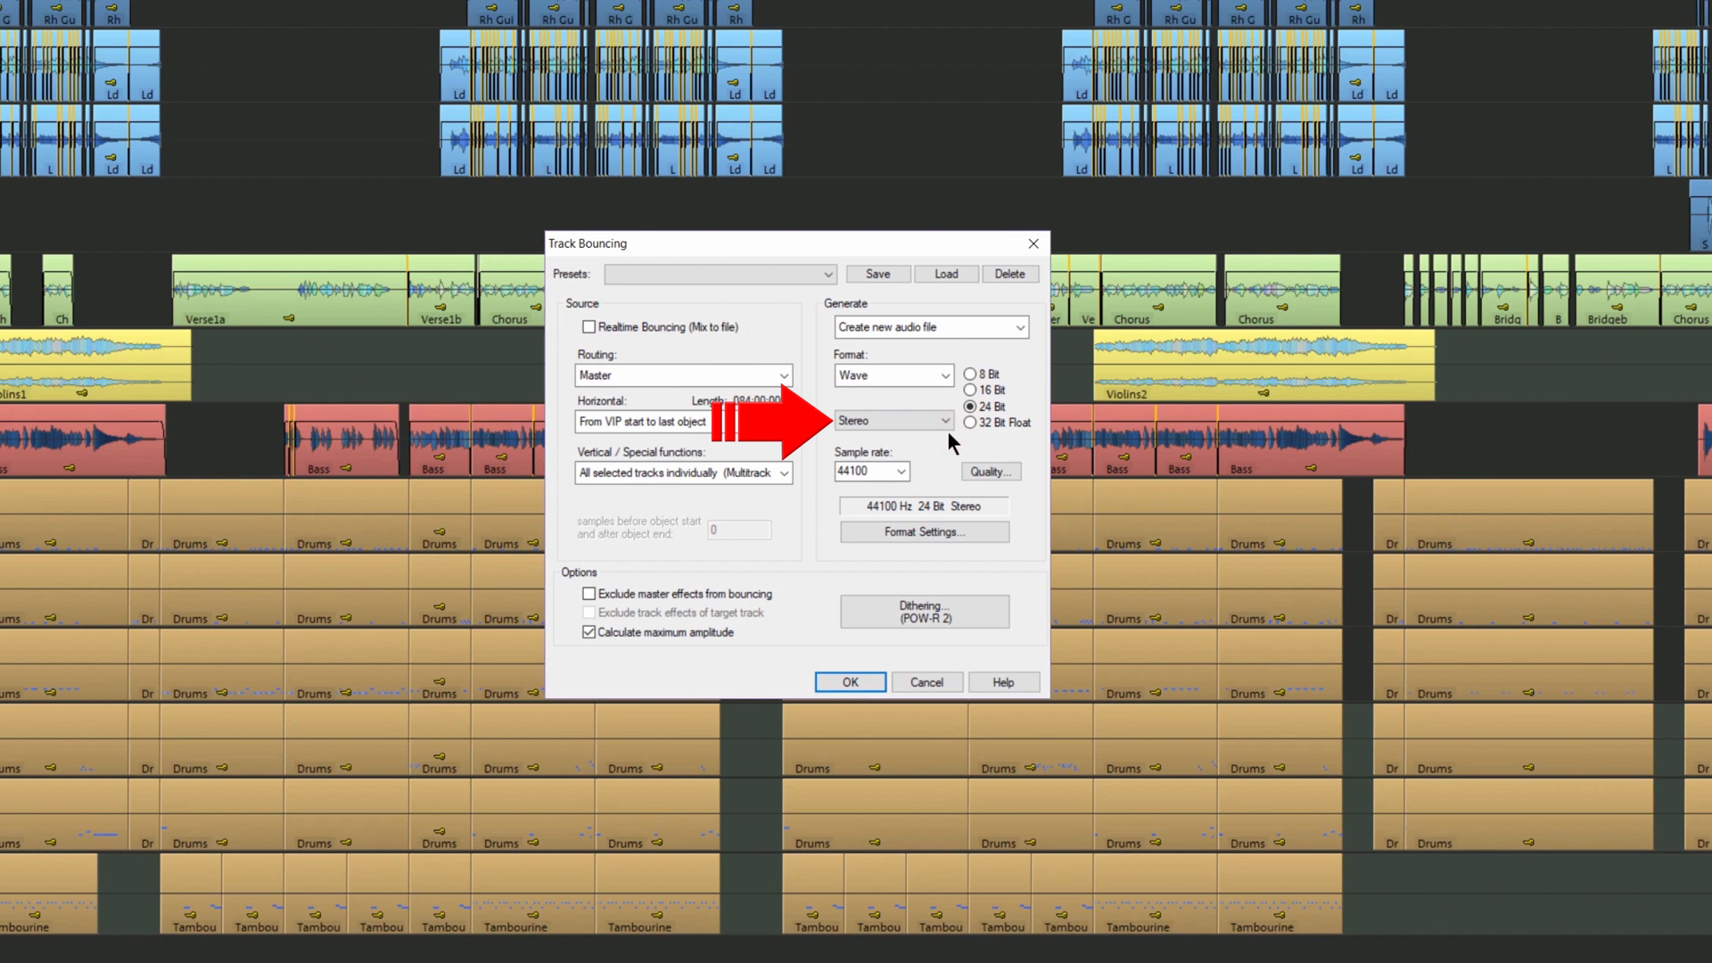
- Save the stereo settings as preset StereoStems in the Track Bouncing folder and accept them
{"action": "left_click", "coordinate": [877, 274]}
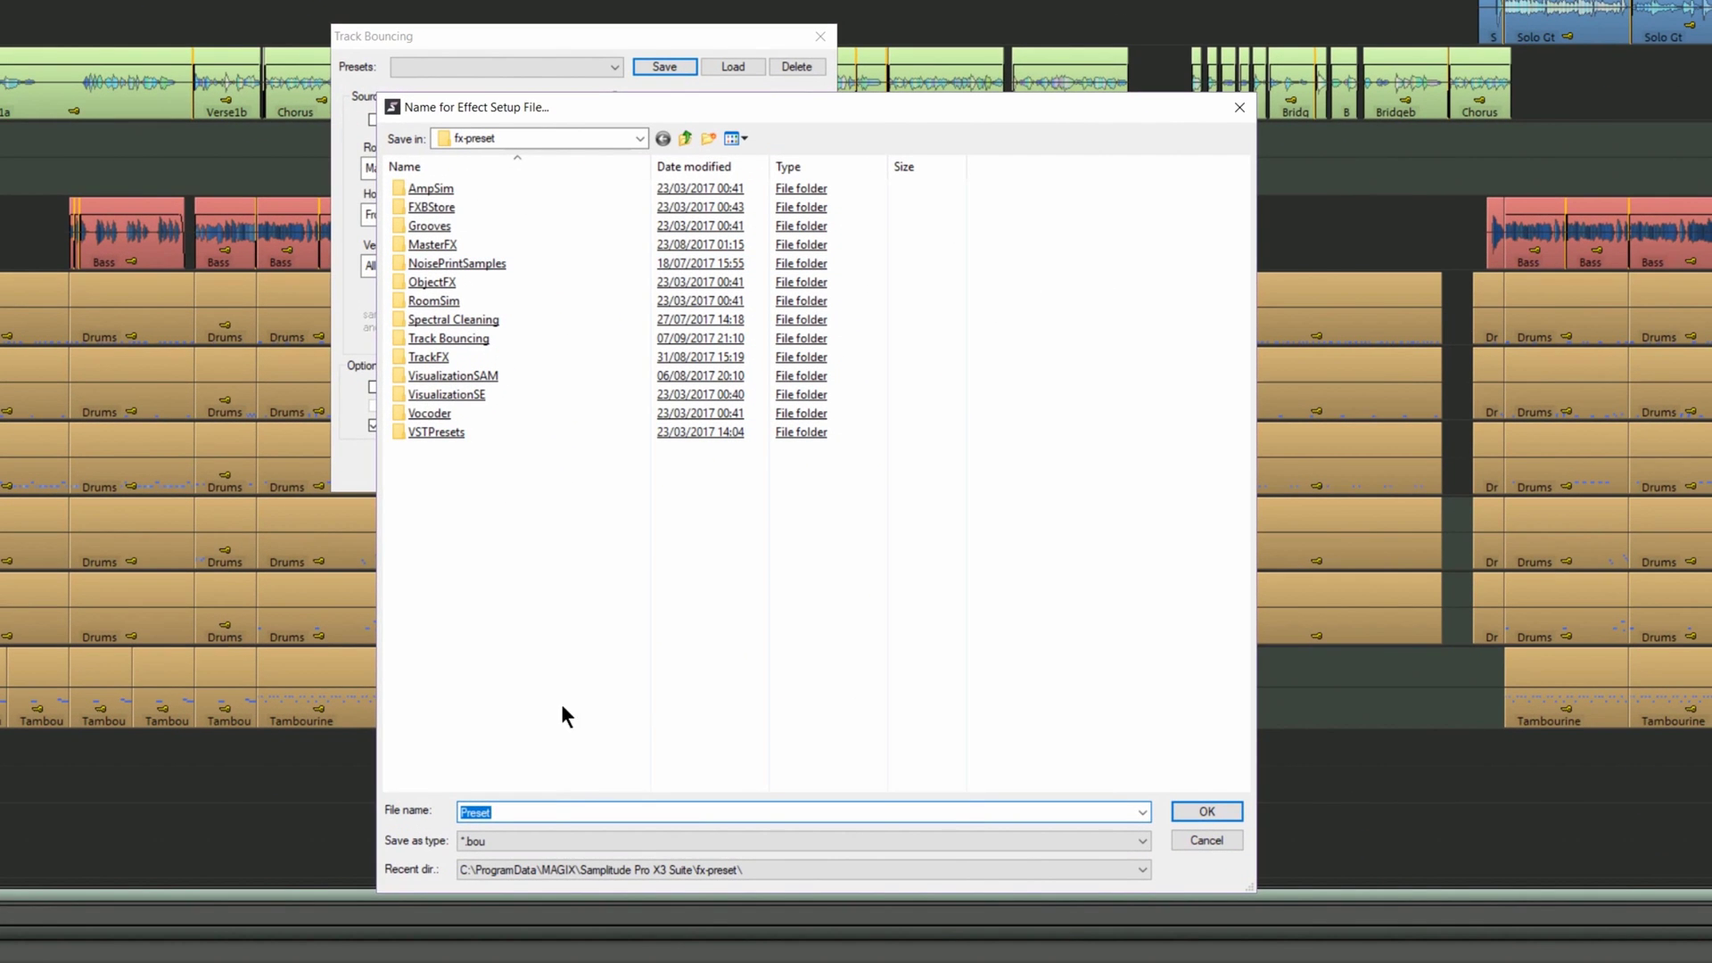
{"action": "type", "text": "StereoStems"}
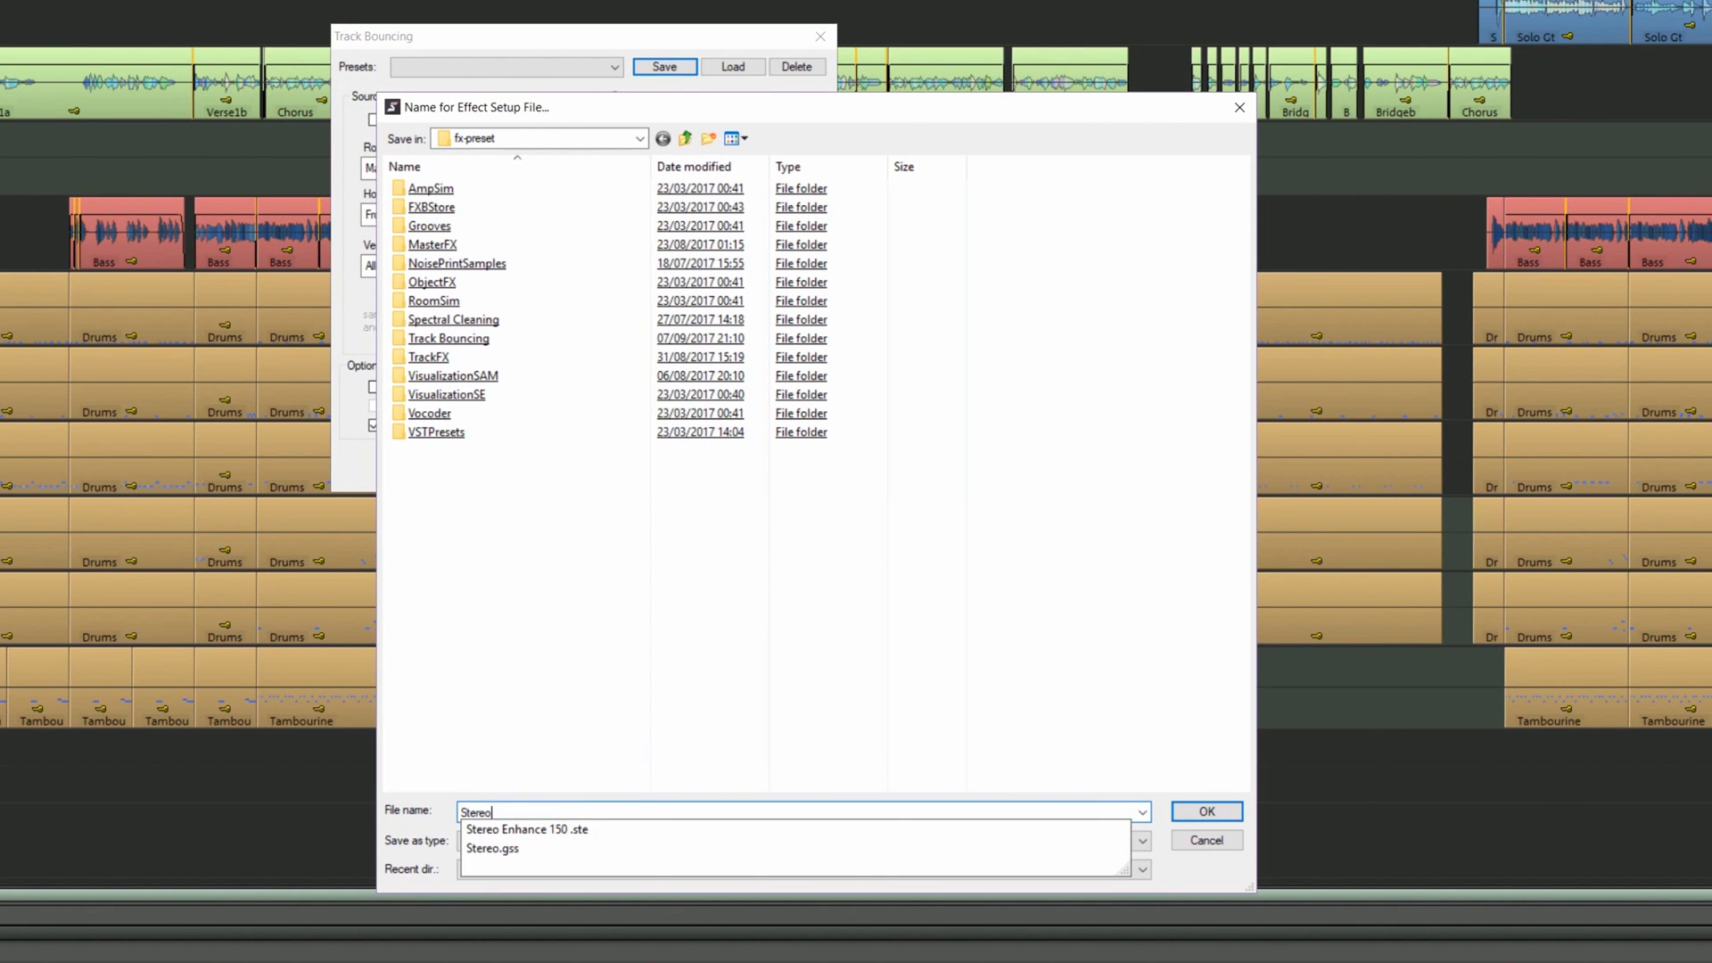
{"action": "double_click", "coordinate": [496, 340]}
{"action": "left_click", "coordinate": [1209, 810]}
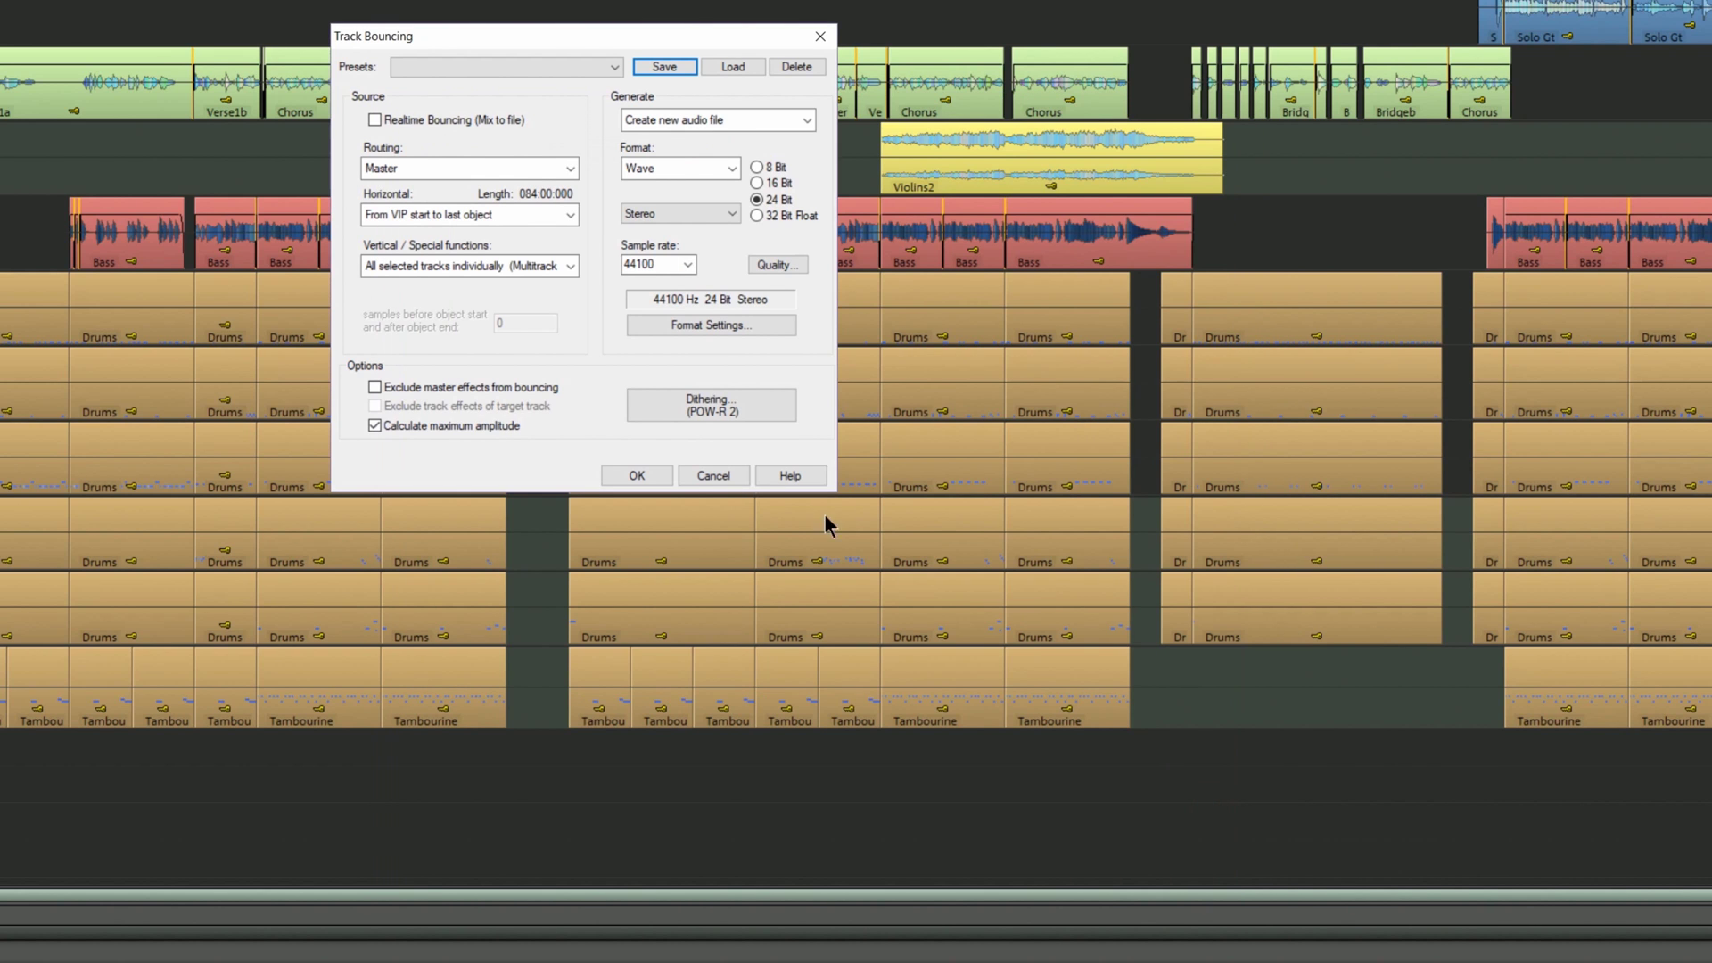
{"action": "left_click", "coordinate": [652, 476]}
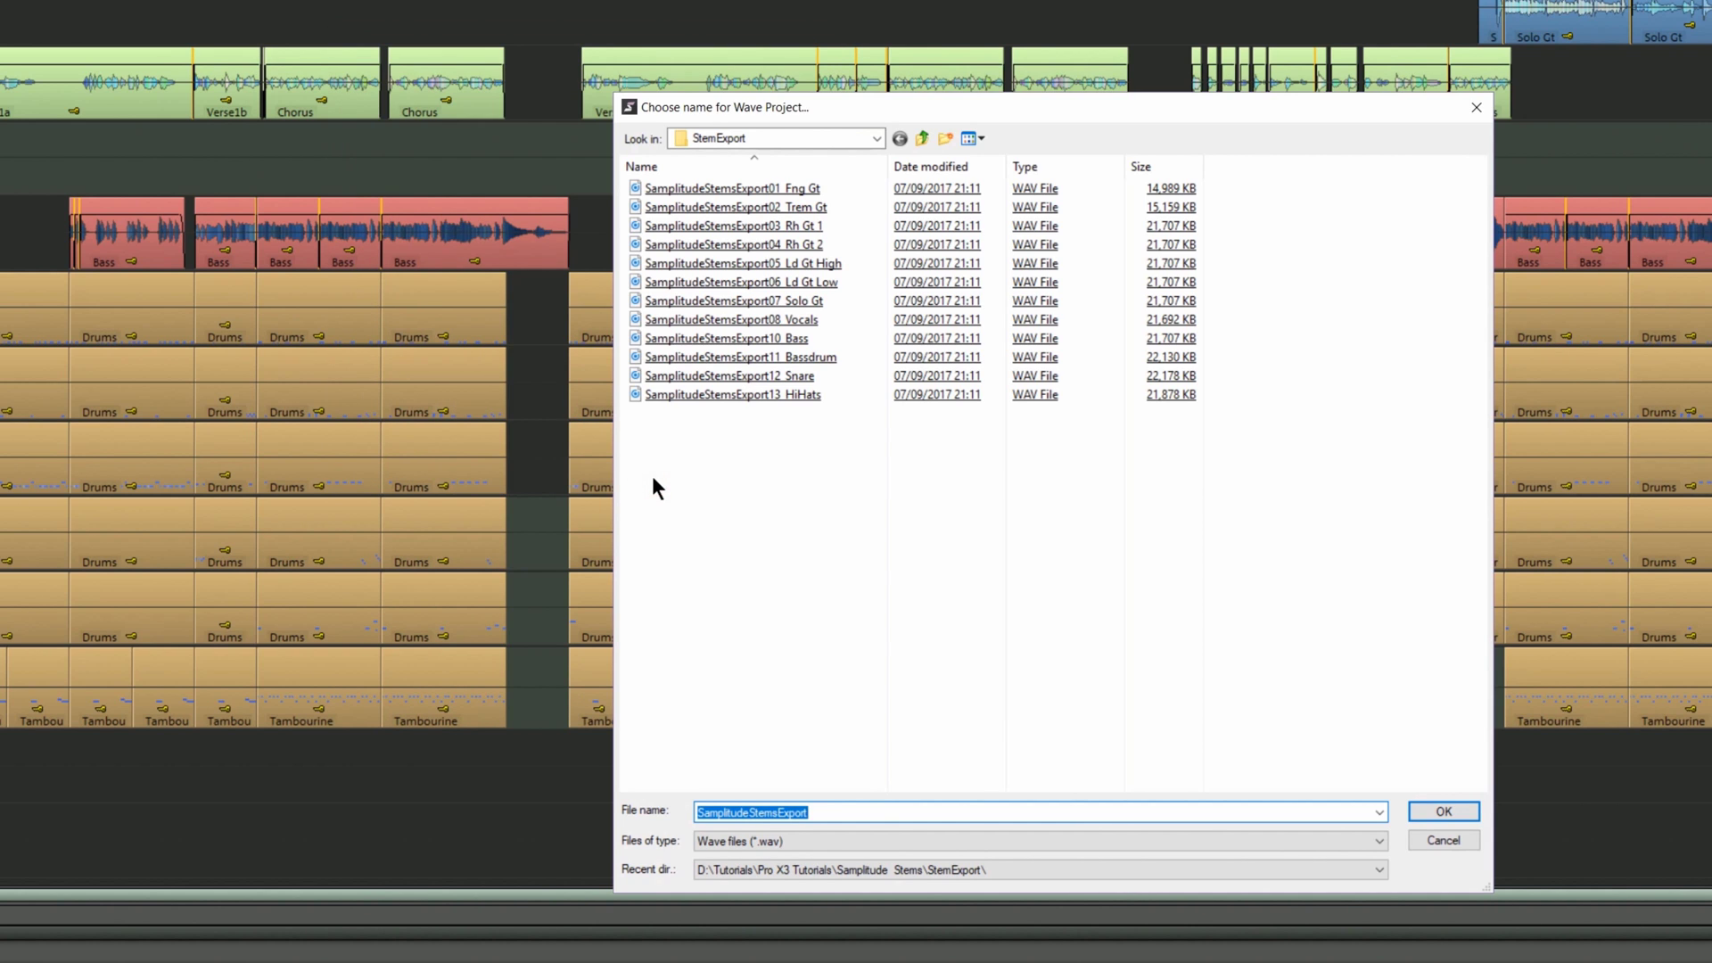
- Bounce the stereo stems into the StemExport folder and dismiss the maximum amplitude report
{"action": "left_click", "coordinate": [1445, 811]}
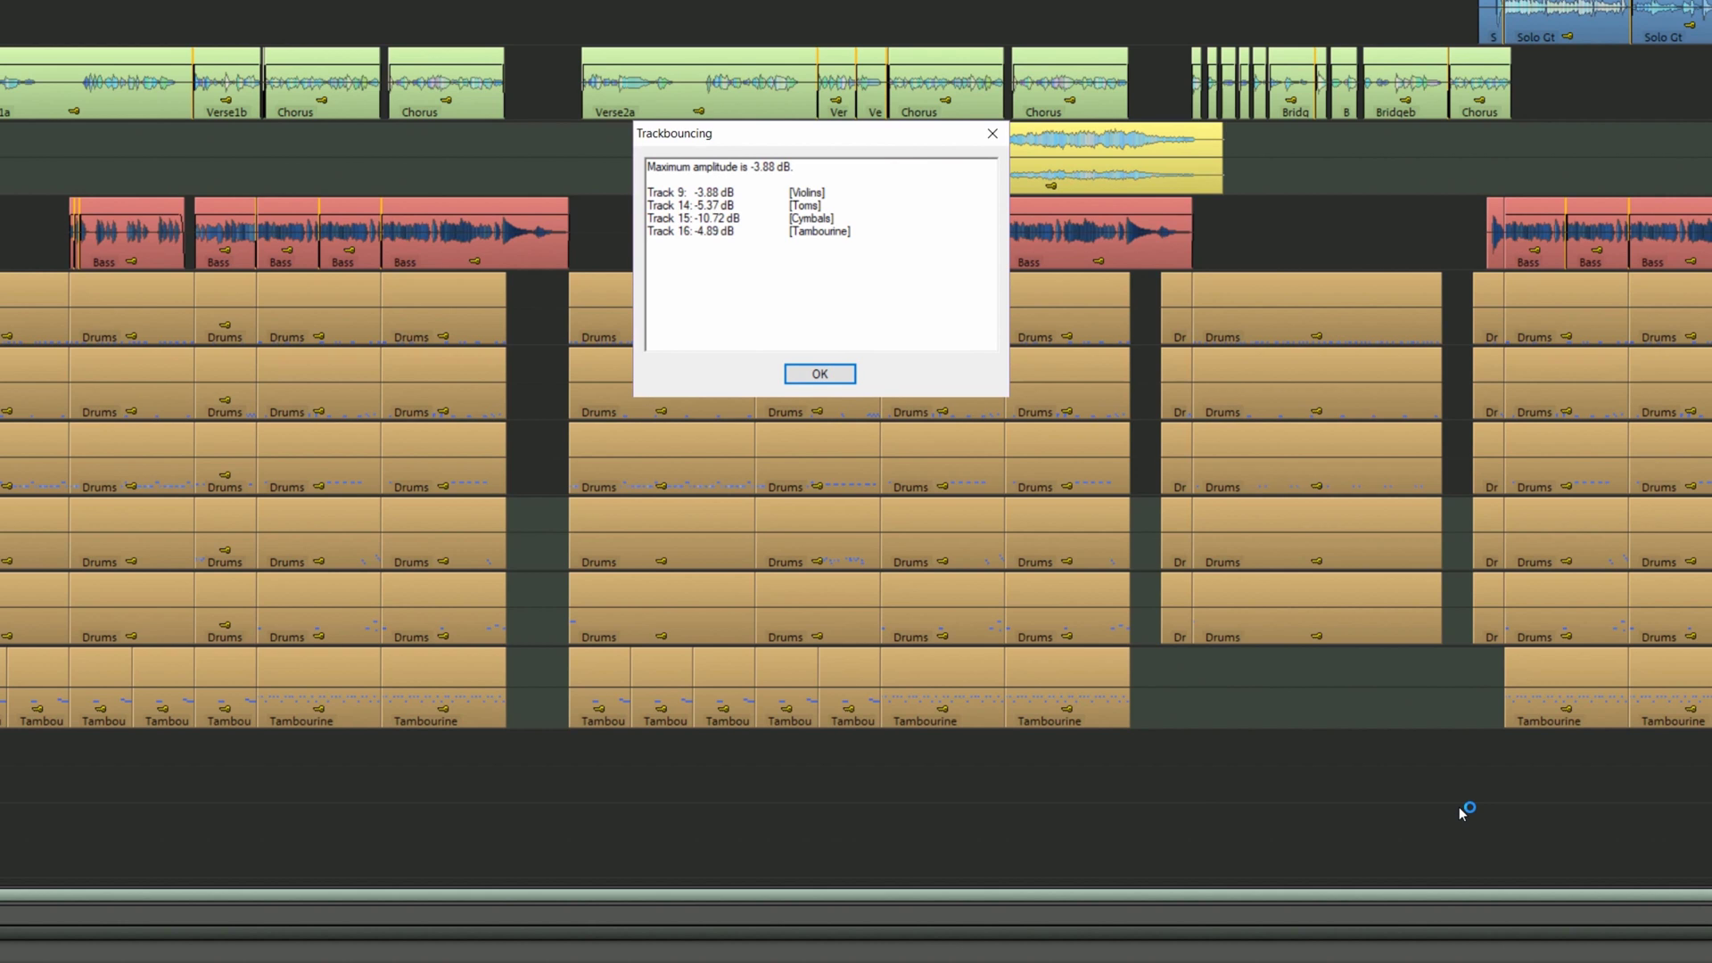
{"action": "left_click", "coordinate": [820, 375]}
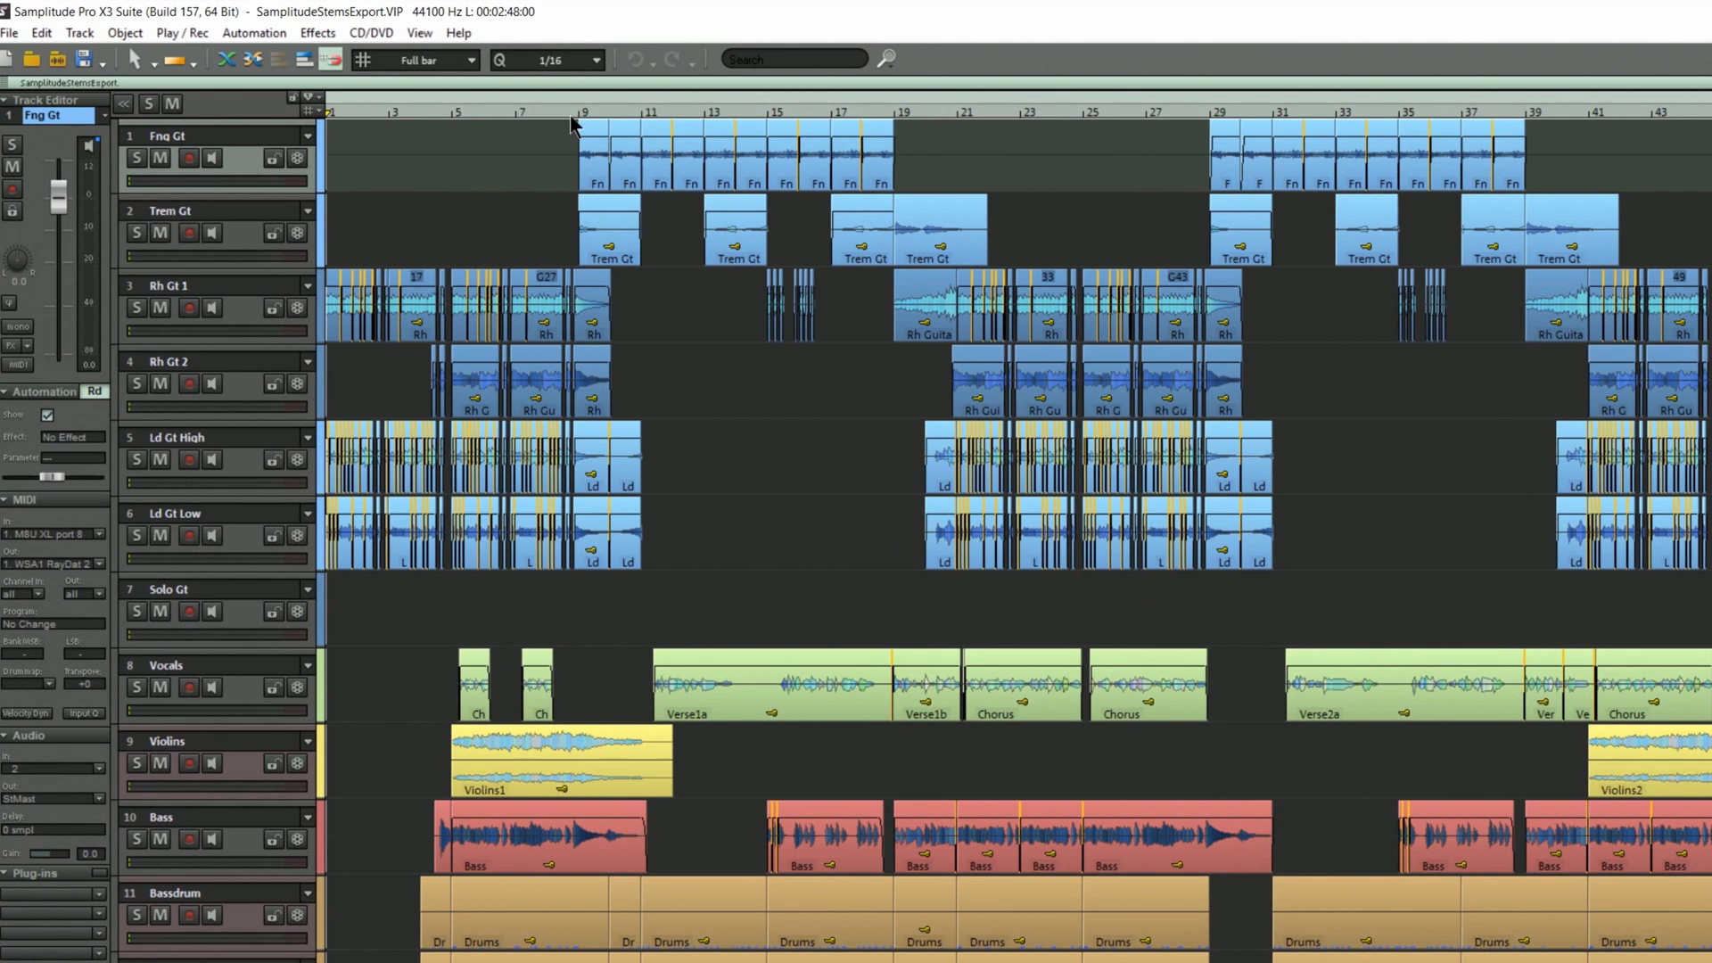
- Mark bars 9 to 19 in the ruler and bring up Track Bouncing with Alt+B
{"action": "left_click_drag", "start_coordinate": [581, 116], "coordinate": [1228, 156]}
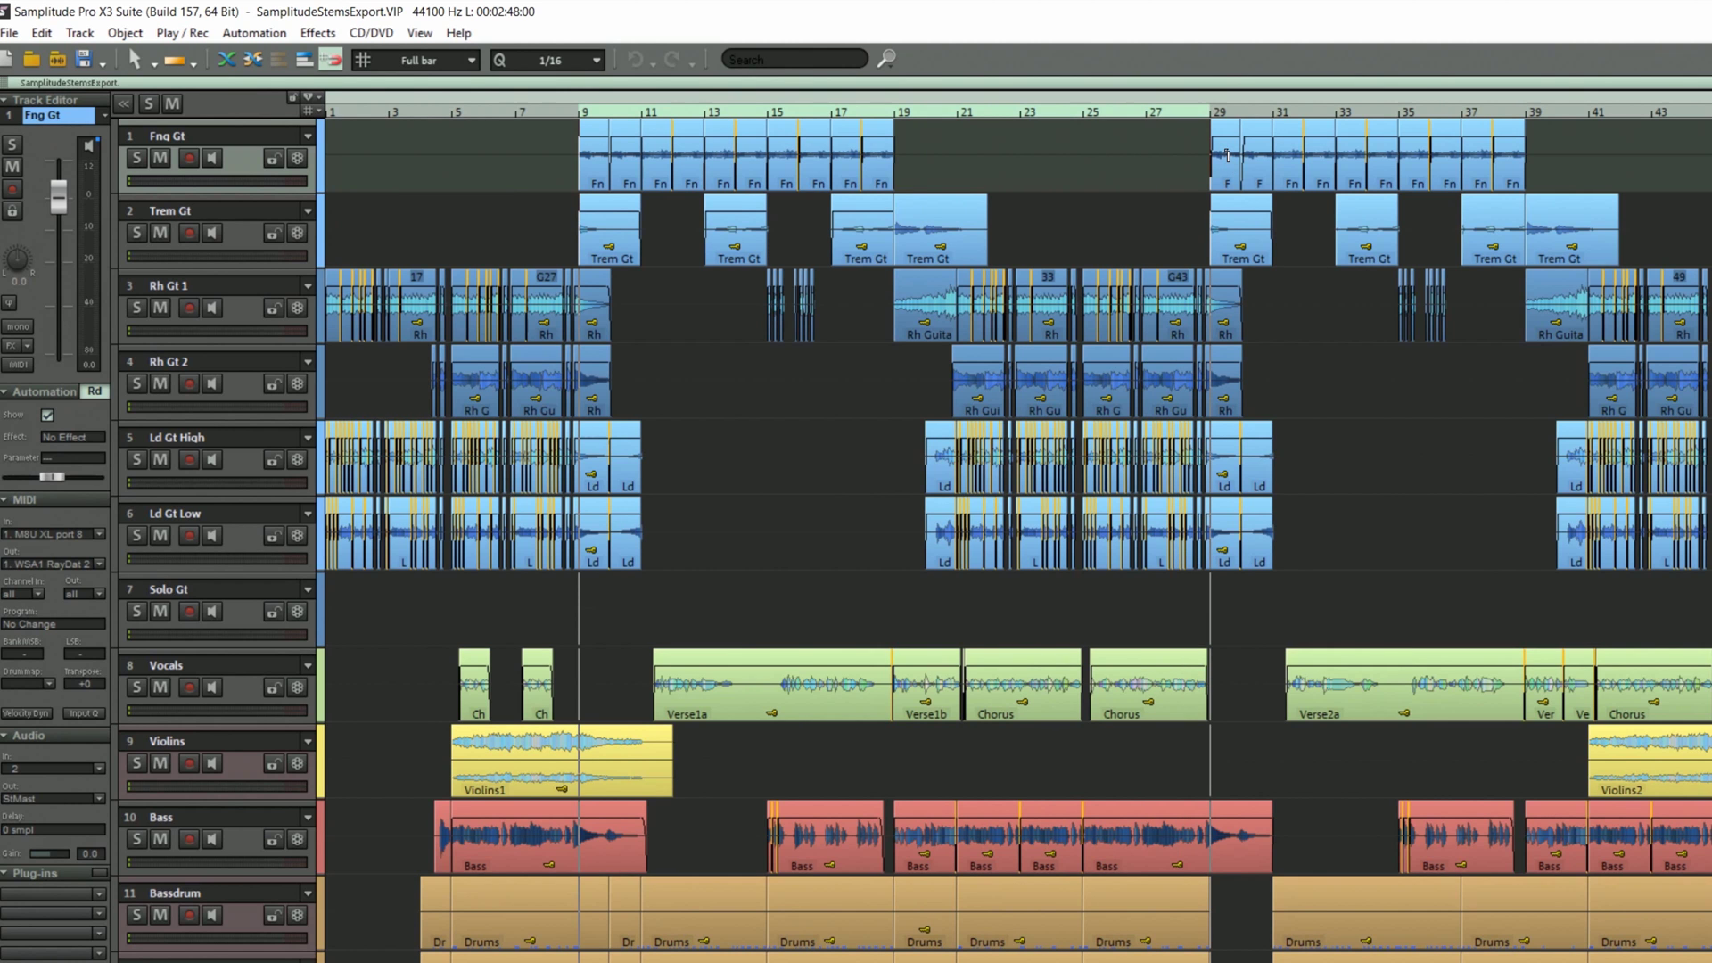
{"action": "key", "text": "alt+b"}
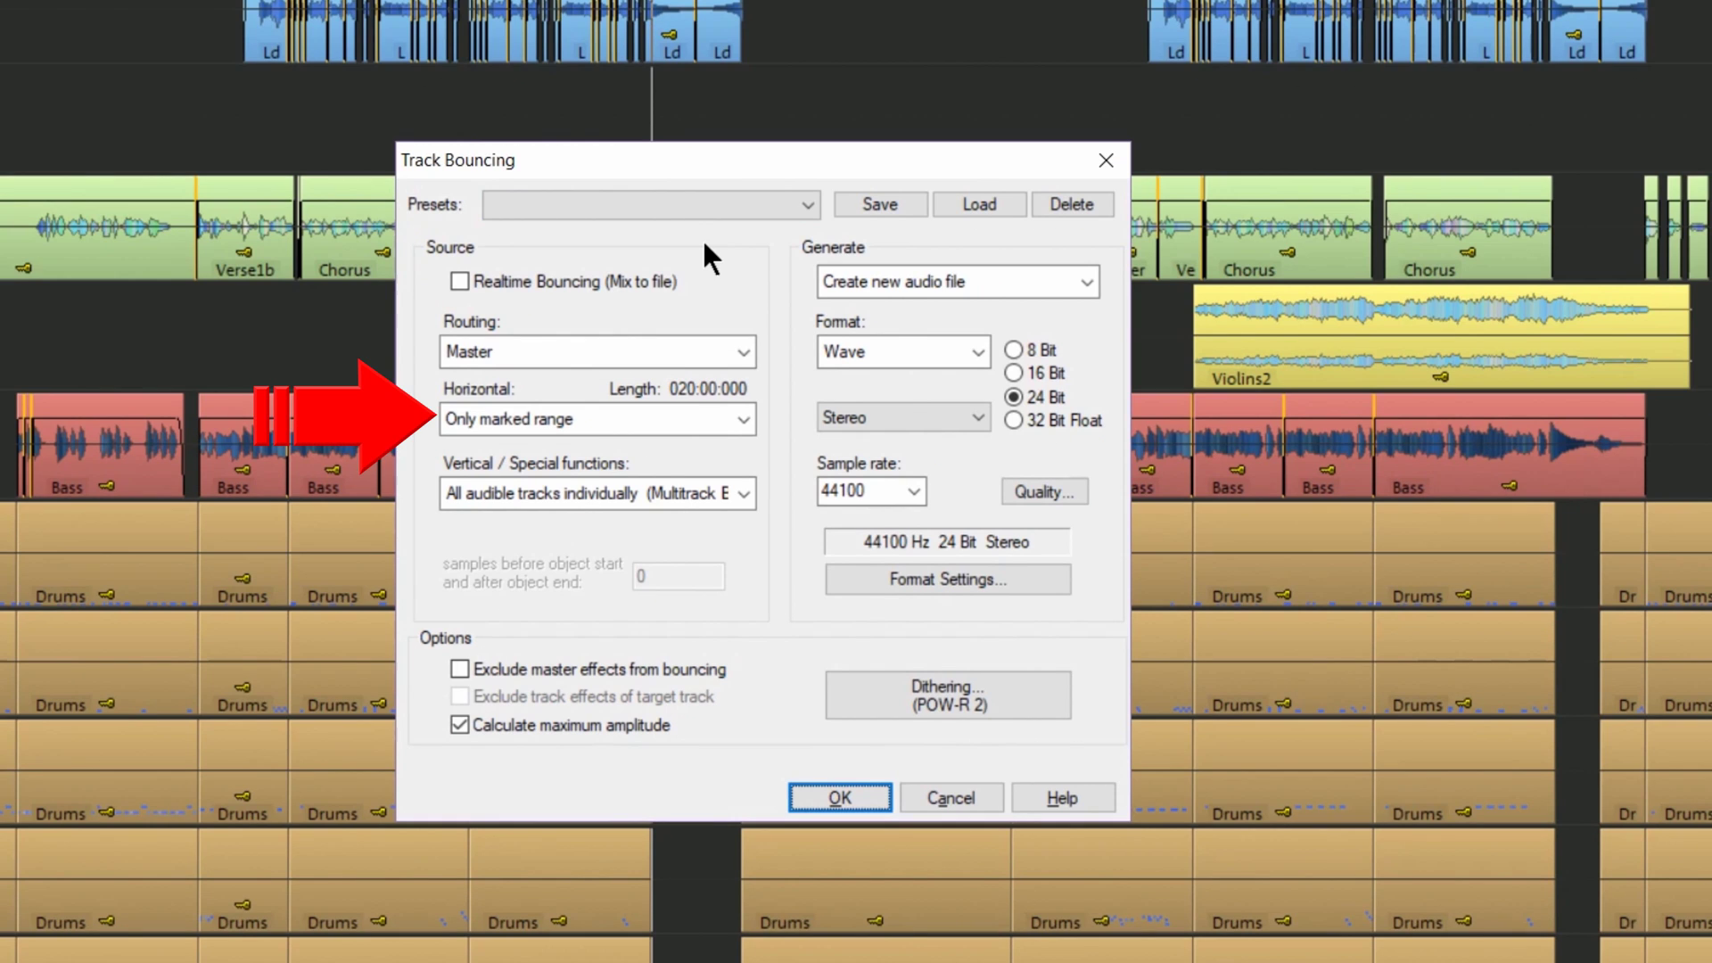
- Set Horizontal to 'Only marked range' and Vertical to 'All audible tracks individually (Multitrack Bounce)', then confirm
{"action": "left_click", "coordinate": [741, 411]}
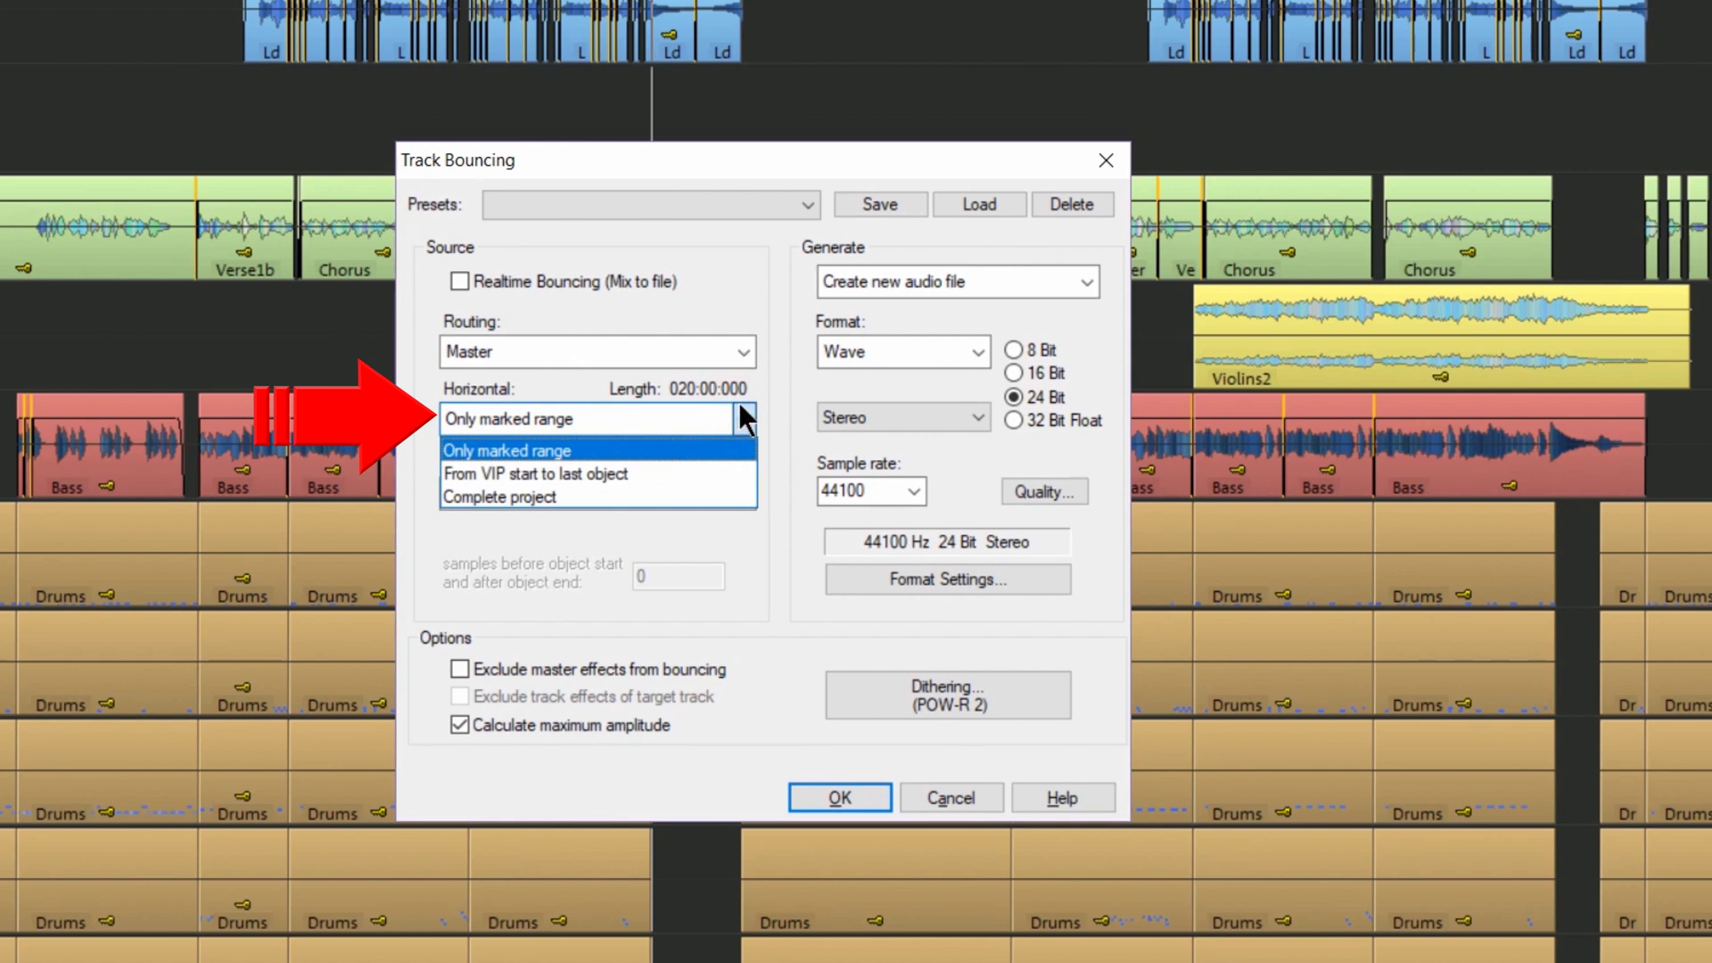
{"action": "left_click", "coordinate": [663, 450]}
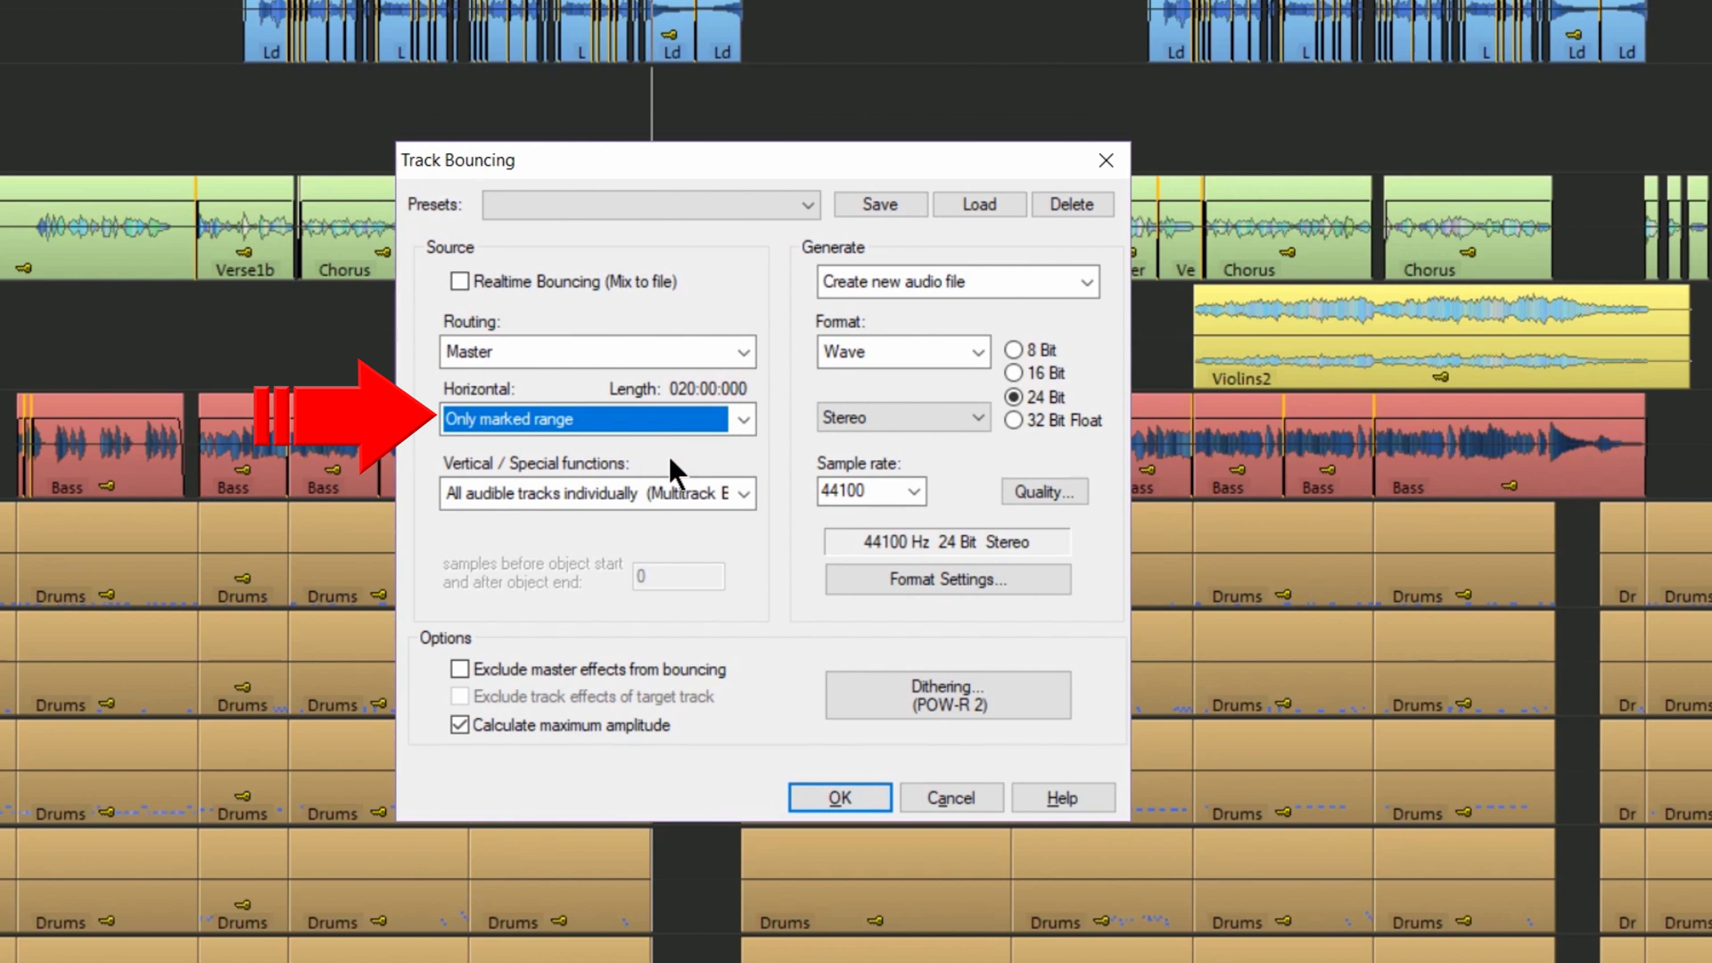
{"action": "left_click", "coordinate": [743, 493]}
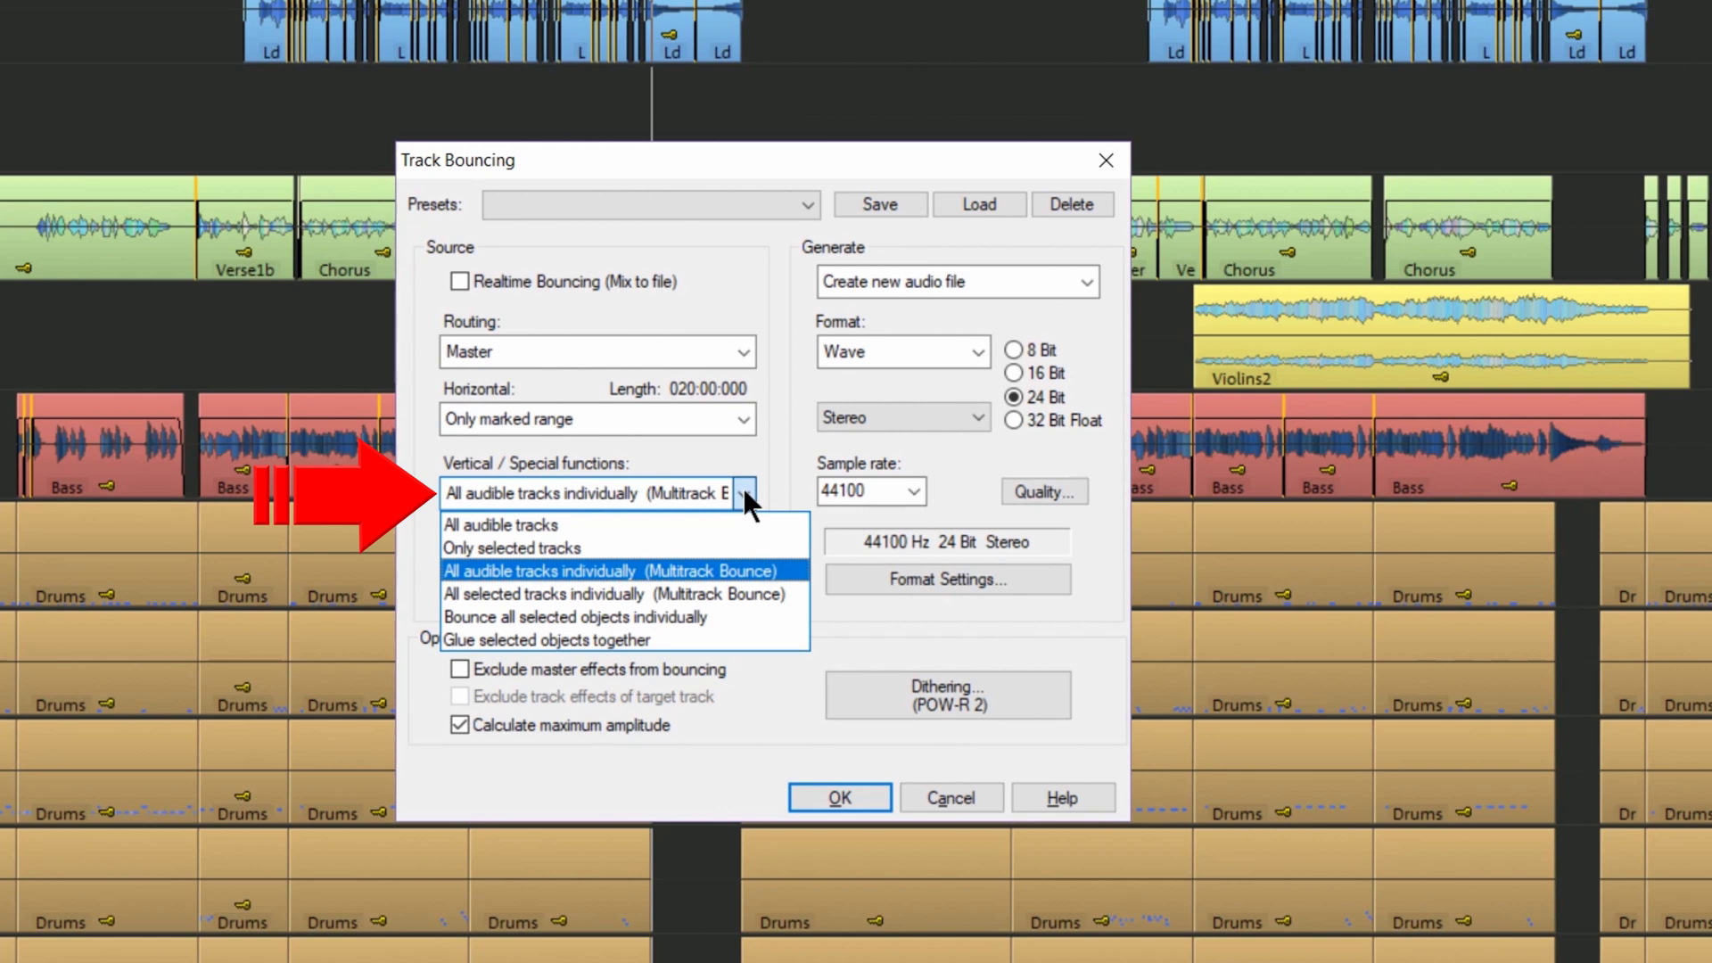
{"action": "left_click", "coordinate": [705, 571]}
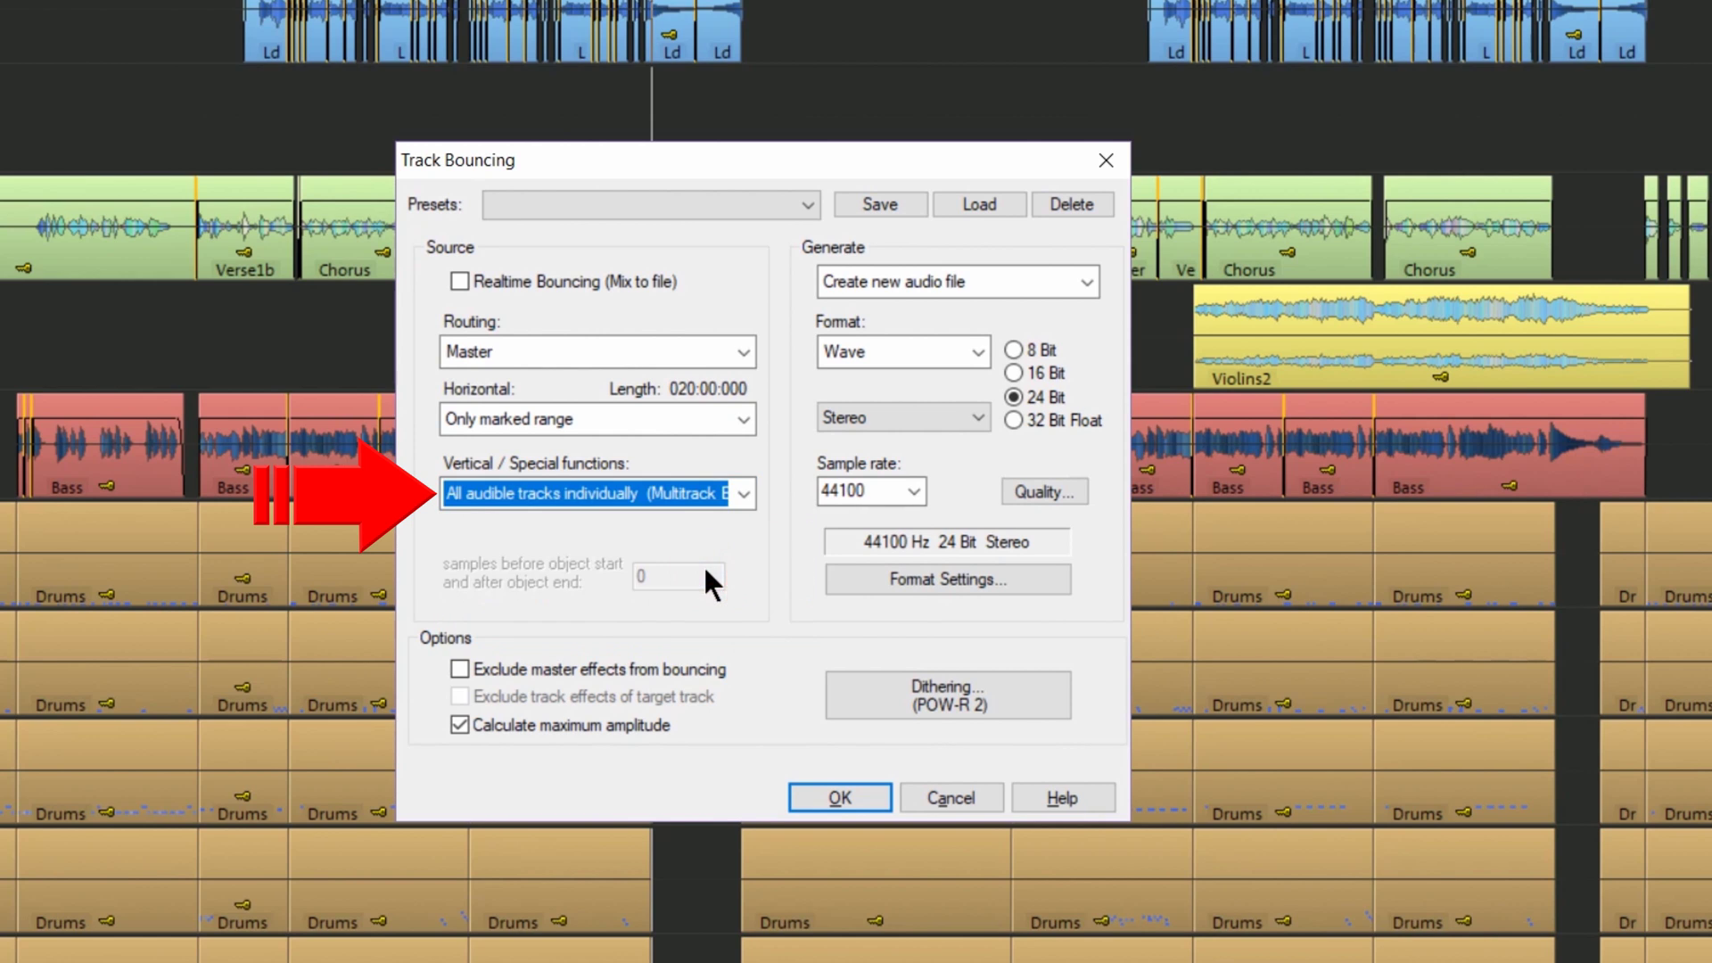
{"action": "left_click", "coordinate": [818, 800]}
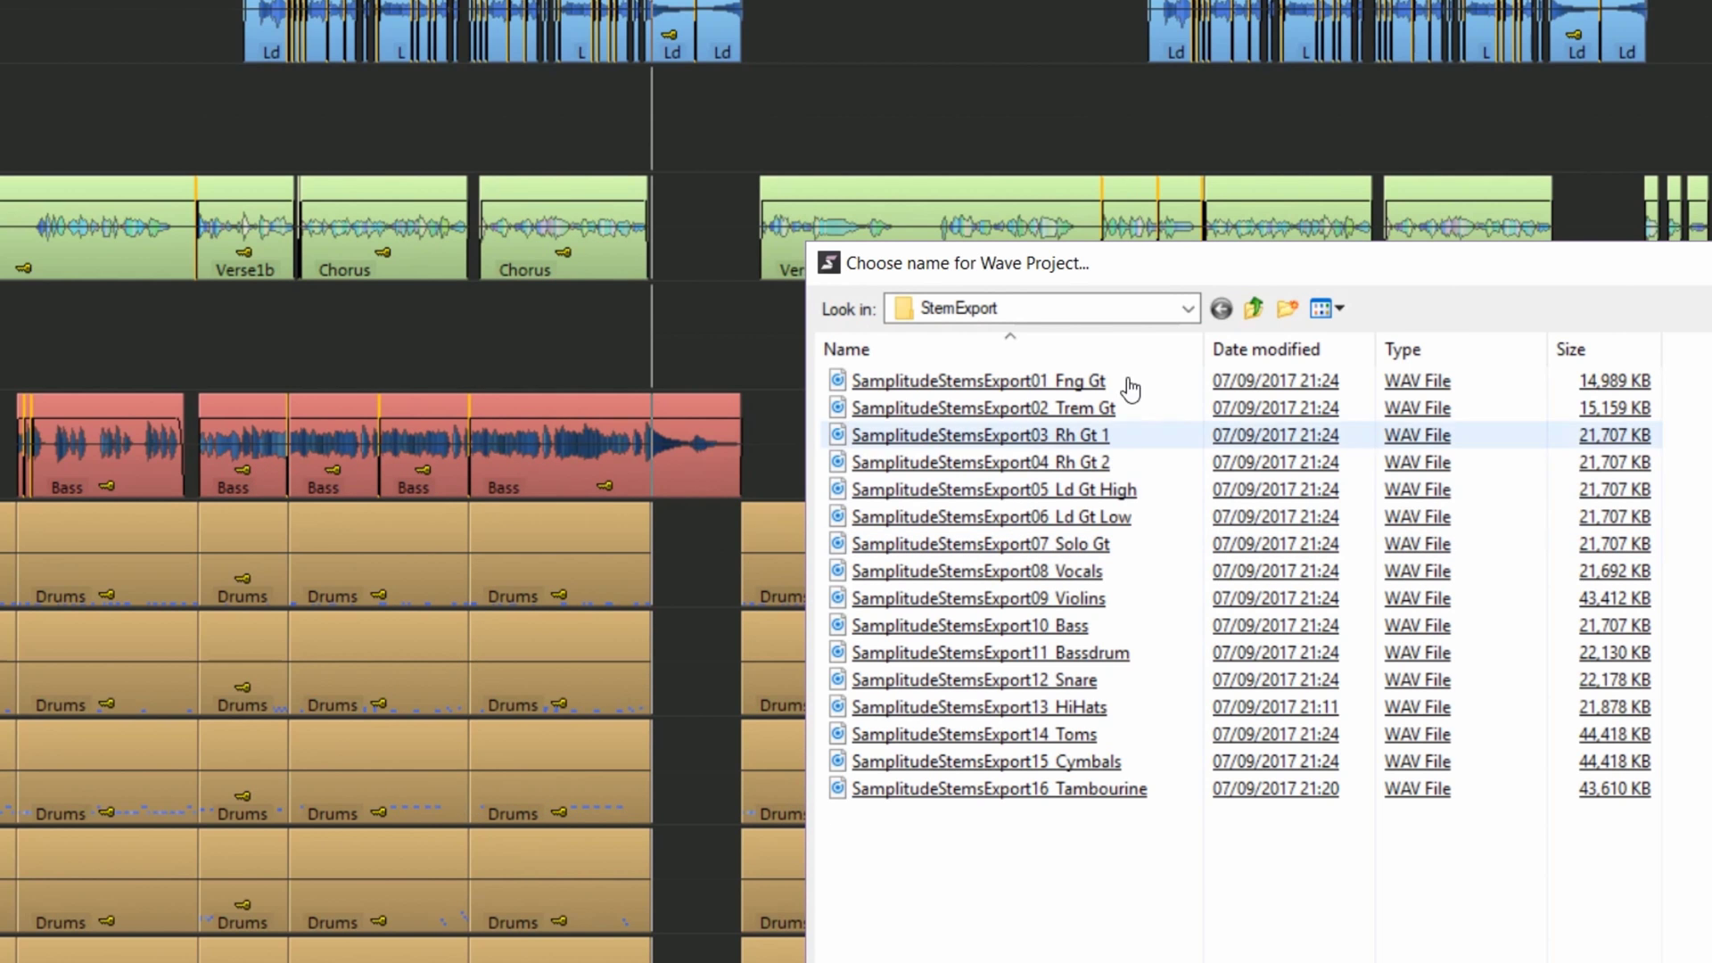
- Create a StemRangeExport folder inside StemExport and bounce the marked-range stems into it
{"action": "left_click_drag", "start_coordinate": [1200, 263], "coordinate": [827, 128]}
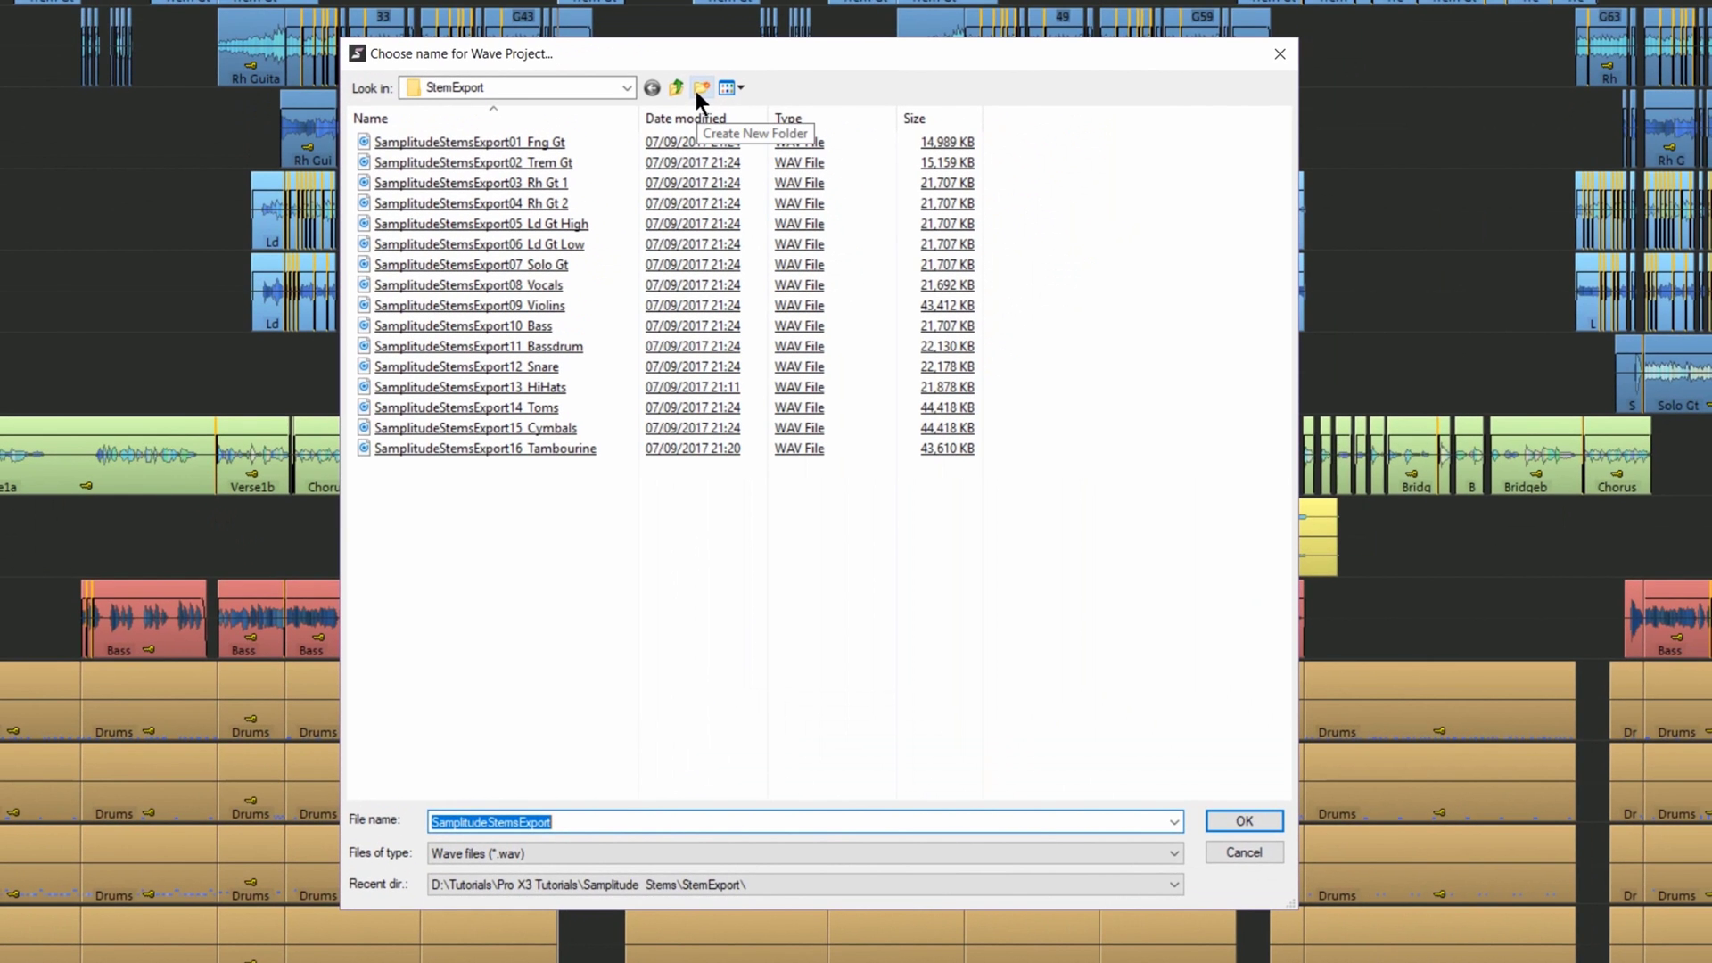
{"action": "left_click", "coordinate": [701, 87]}
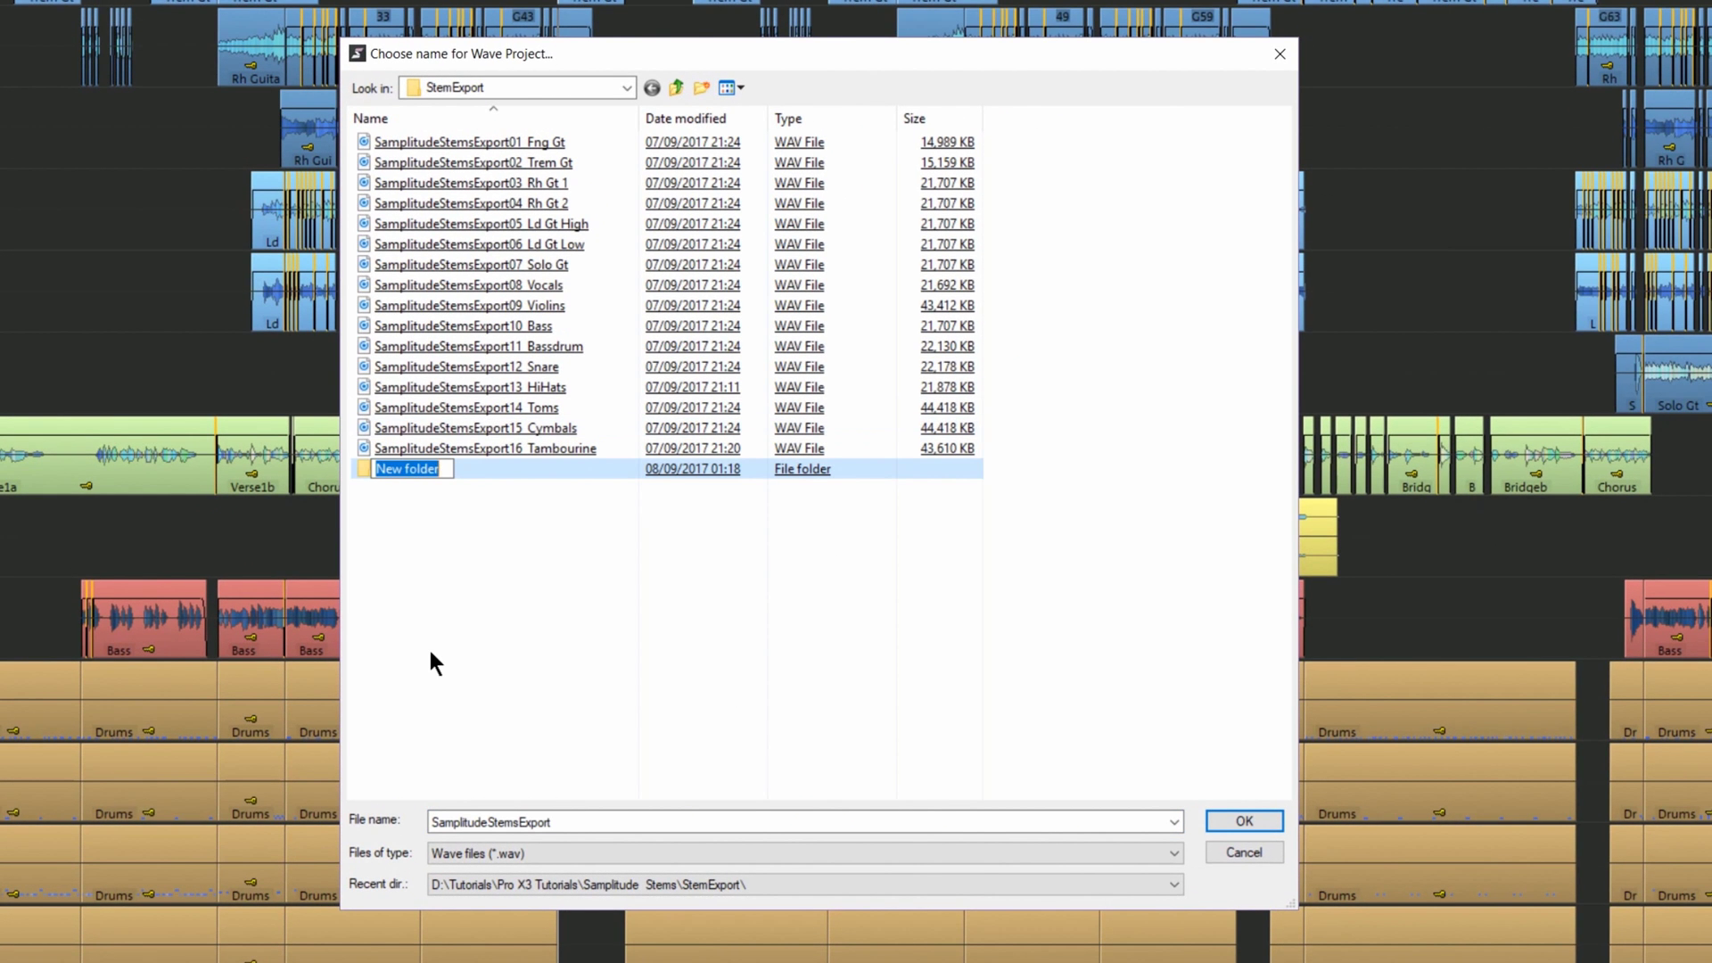
{"action": "type", "text": "StemRangeExport"}
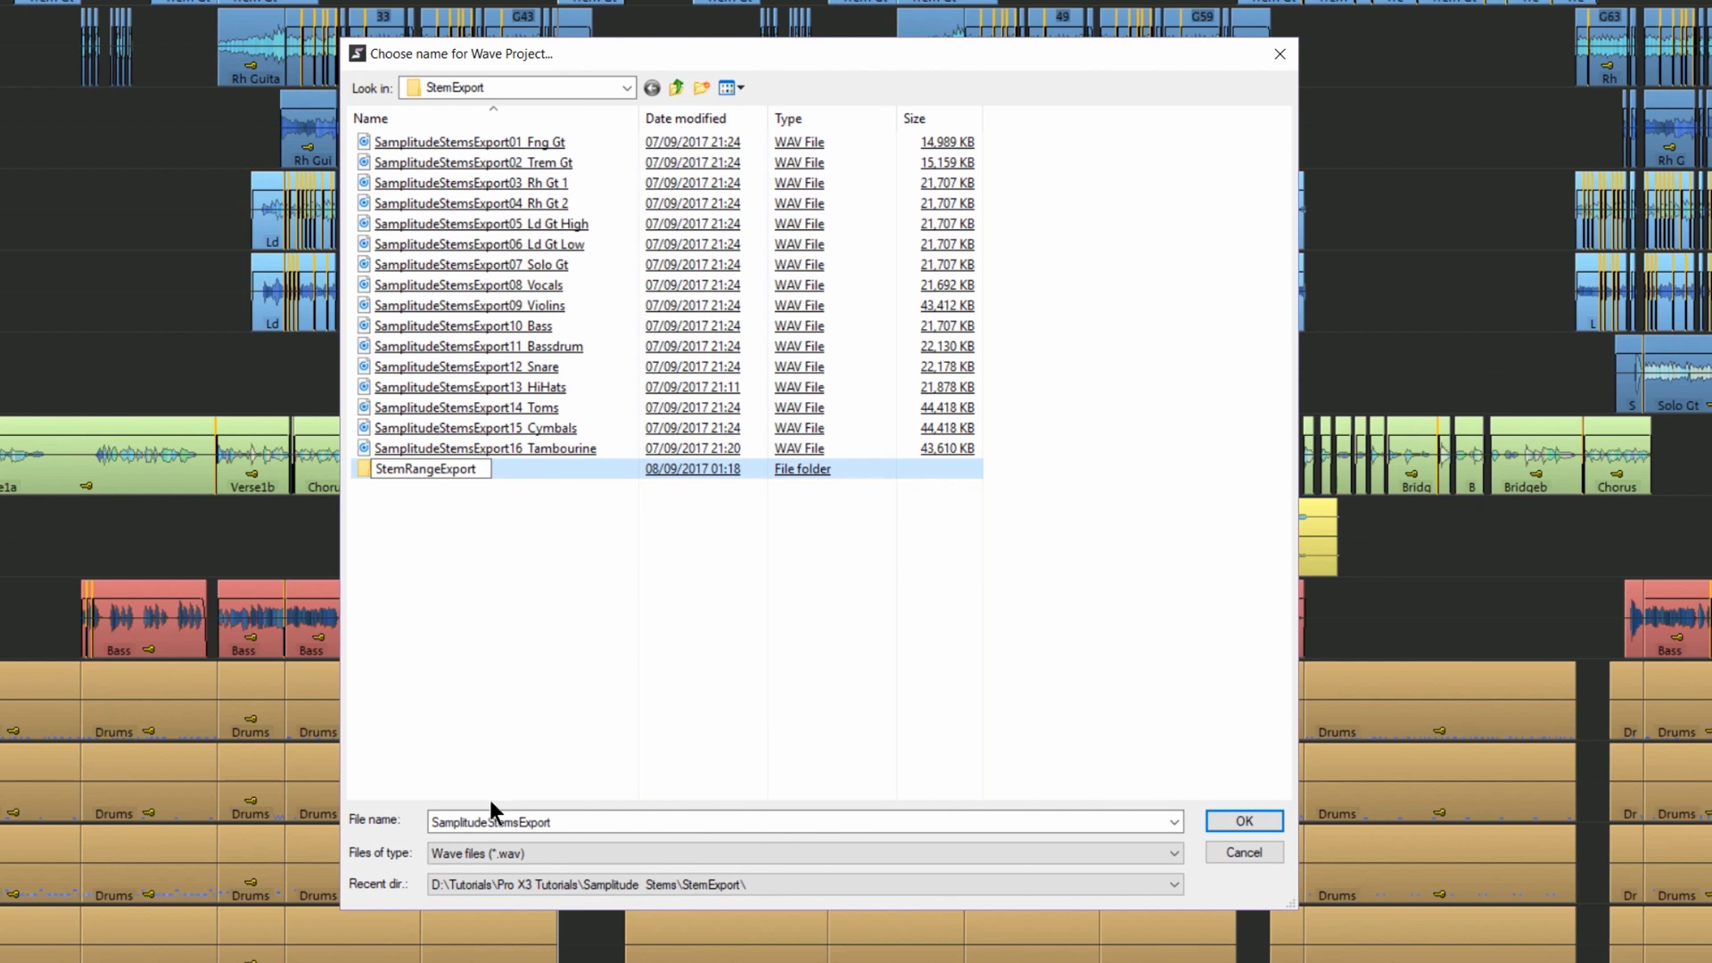
{"action": "left_click", "coordinate": [1253, 820]}
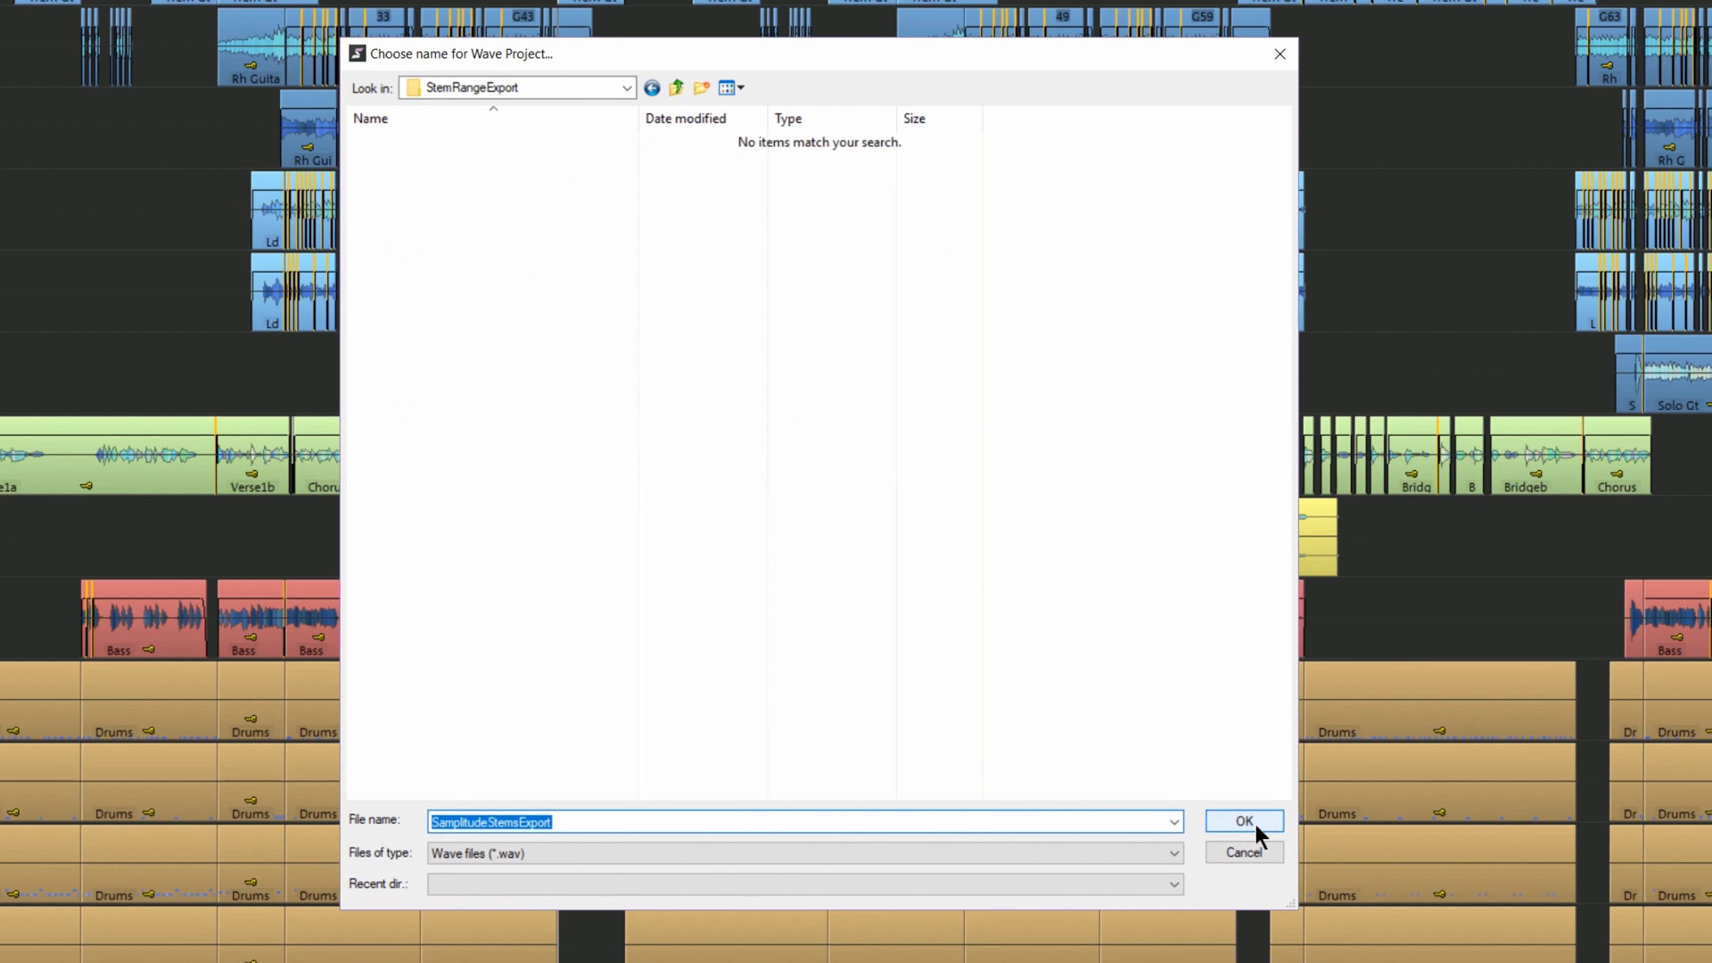
{"action": "left_click", "coordinate": [1254, 821]}
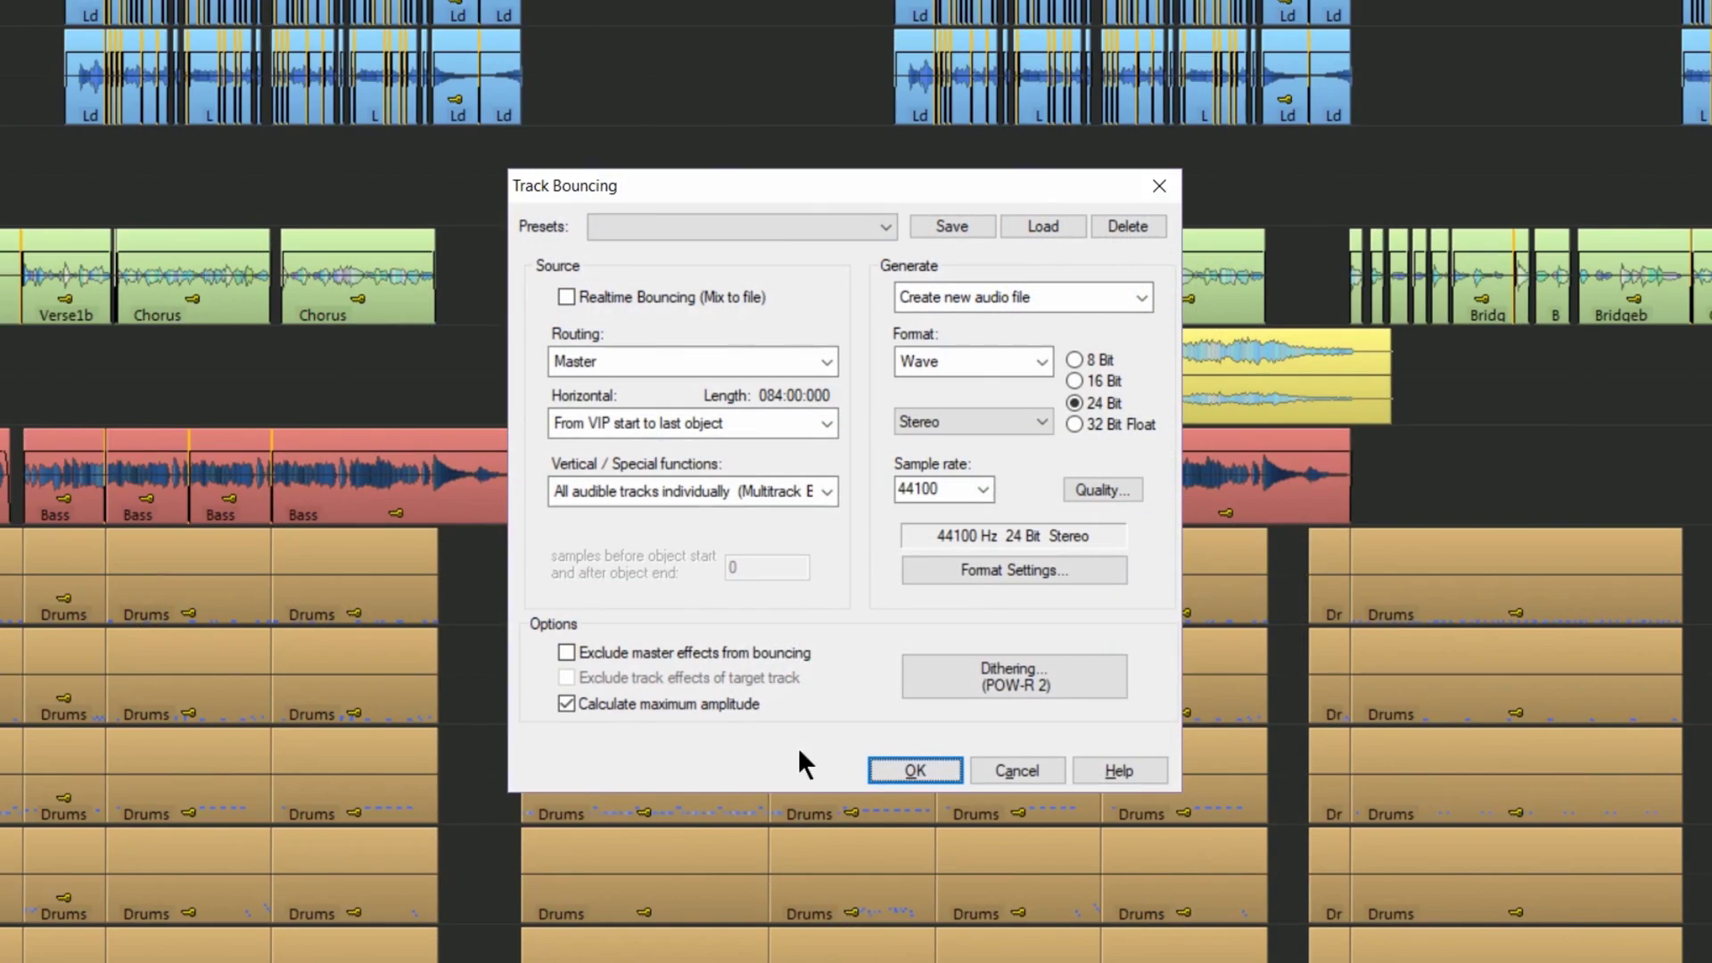
- Review the Vertical, Horizontal and Generate options, then cancel Track Bouncing without changes
{"action": "left_click", "coordinate": [822, 481]}
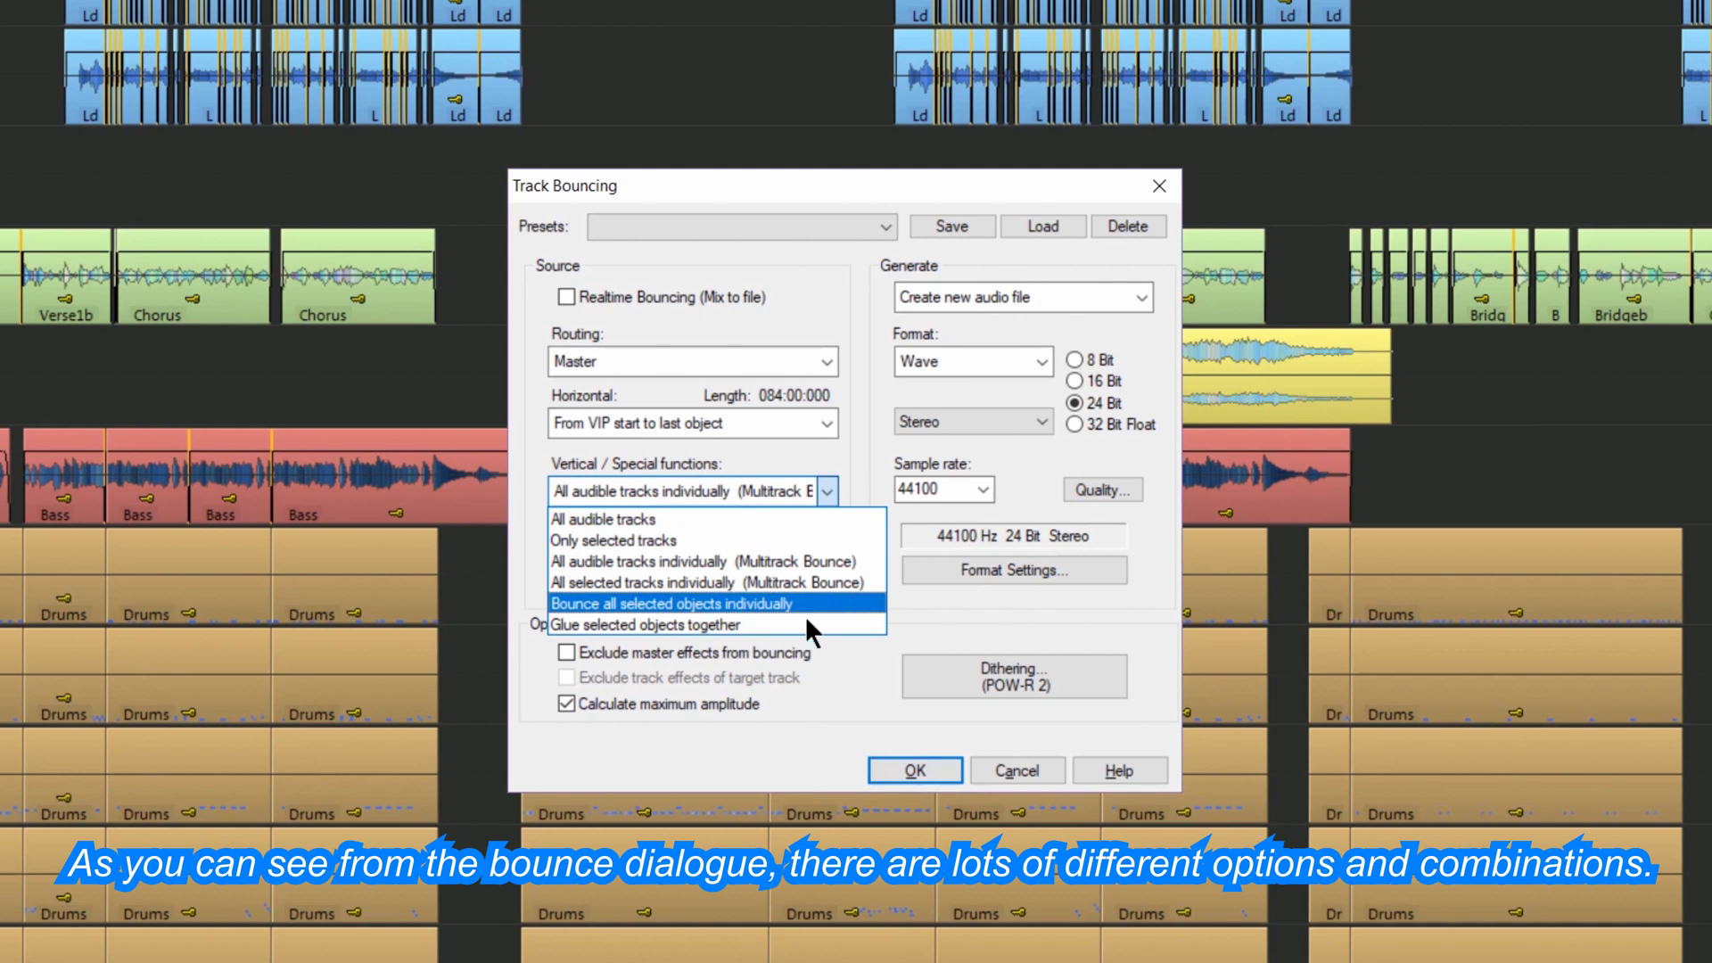
{"action": "left_click", "coordinate": [834, 415]}
{"action": "left_click", "coordinate": [833, 414]}
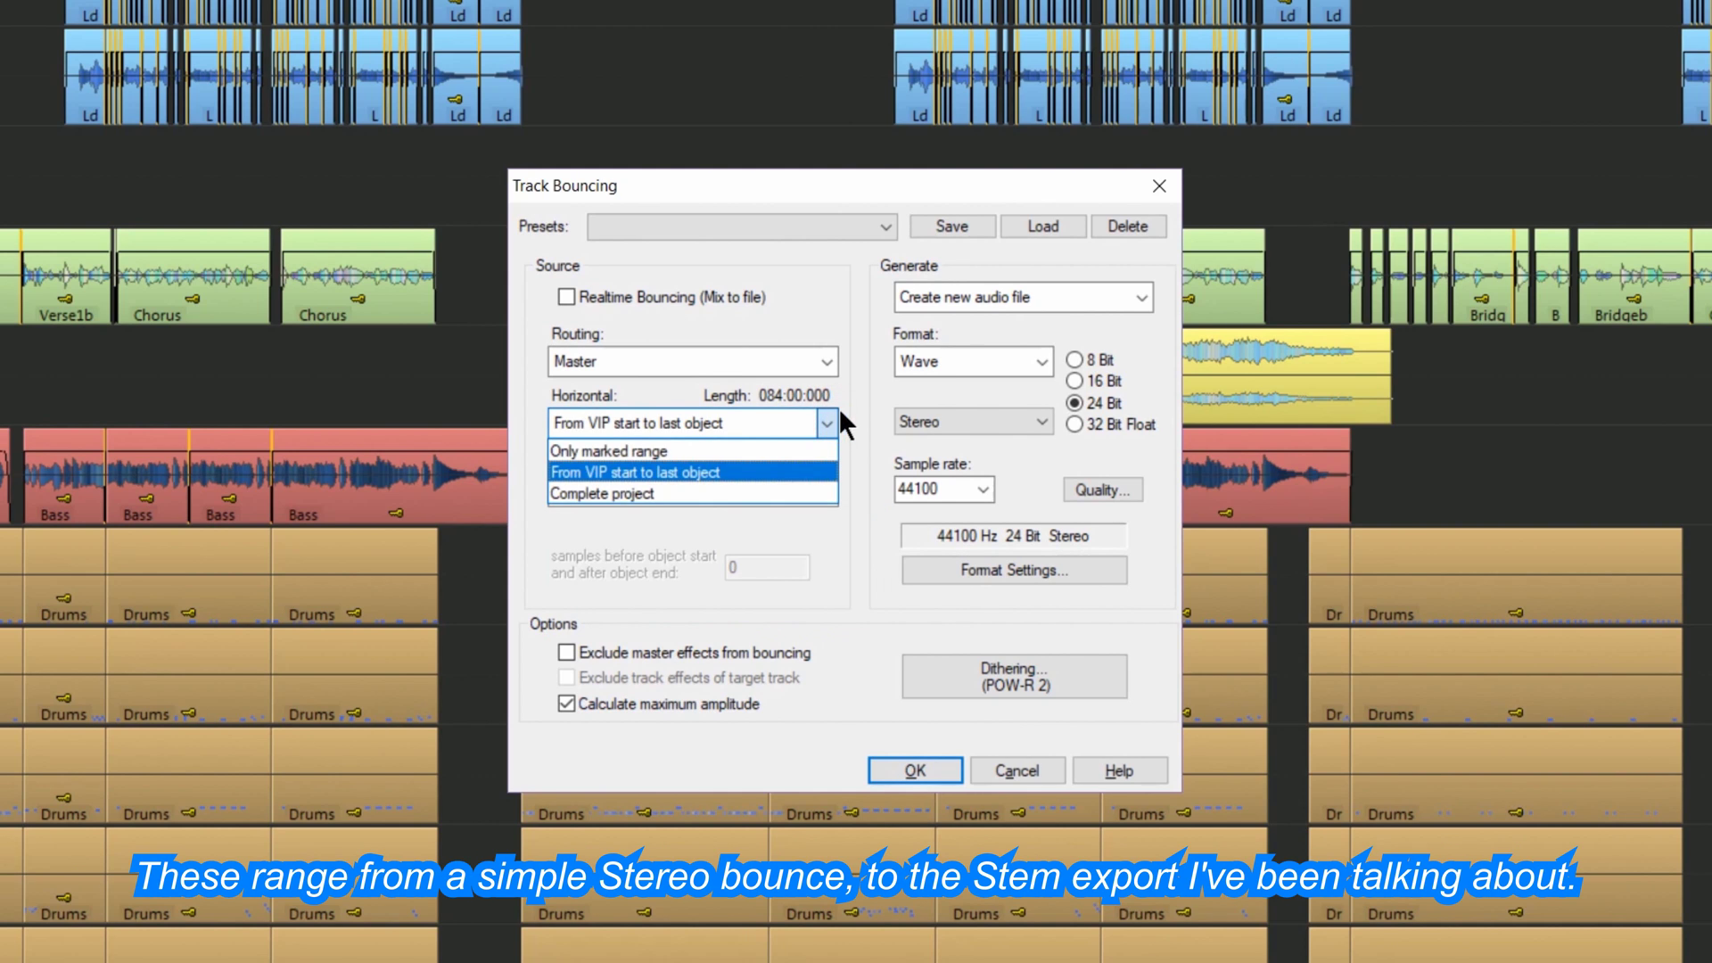
{"action": "left_click", "coordinate": [831, 412]}
{"action": "left_click", "coordinate": [947, 296]}
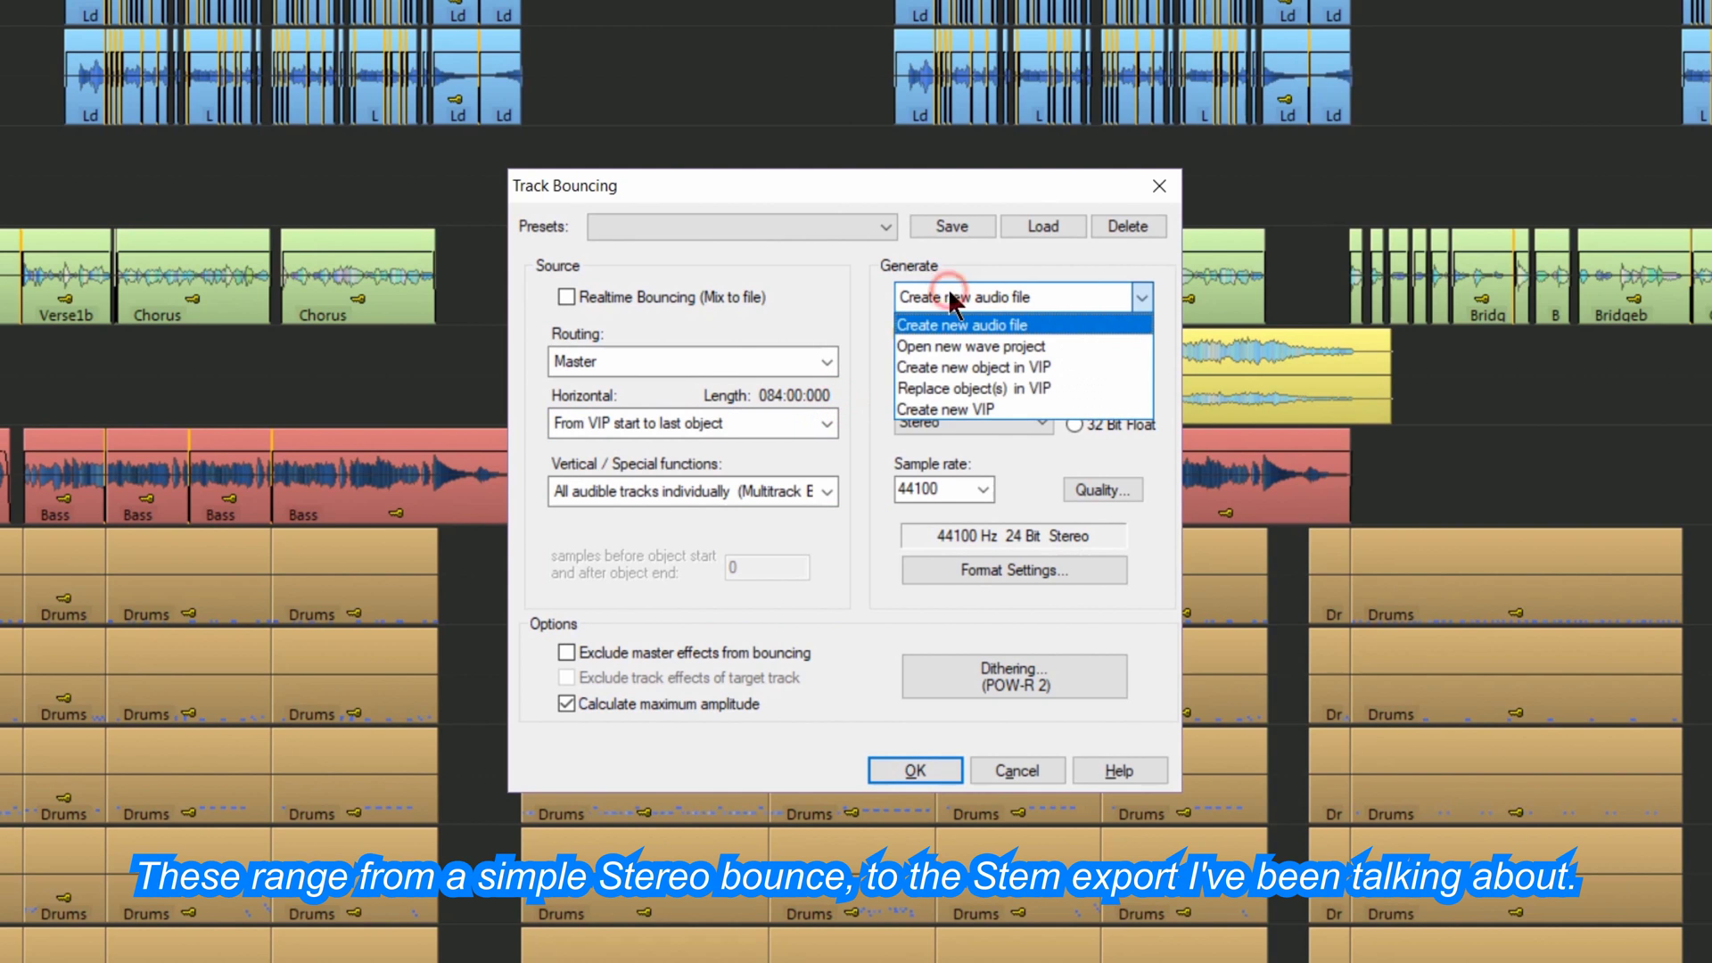
{"action": "left_click", "coordinate": [855, 292]}
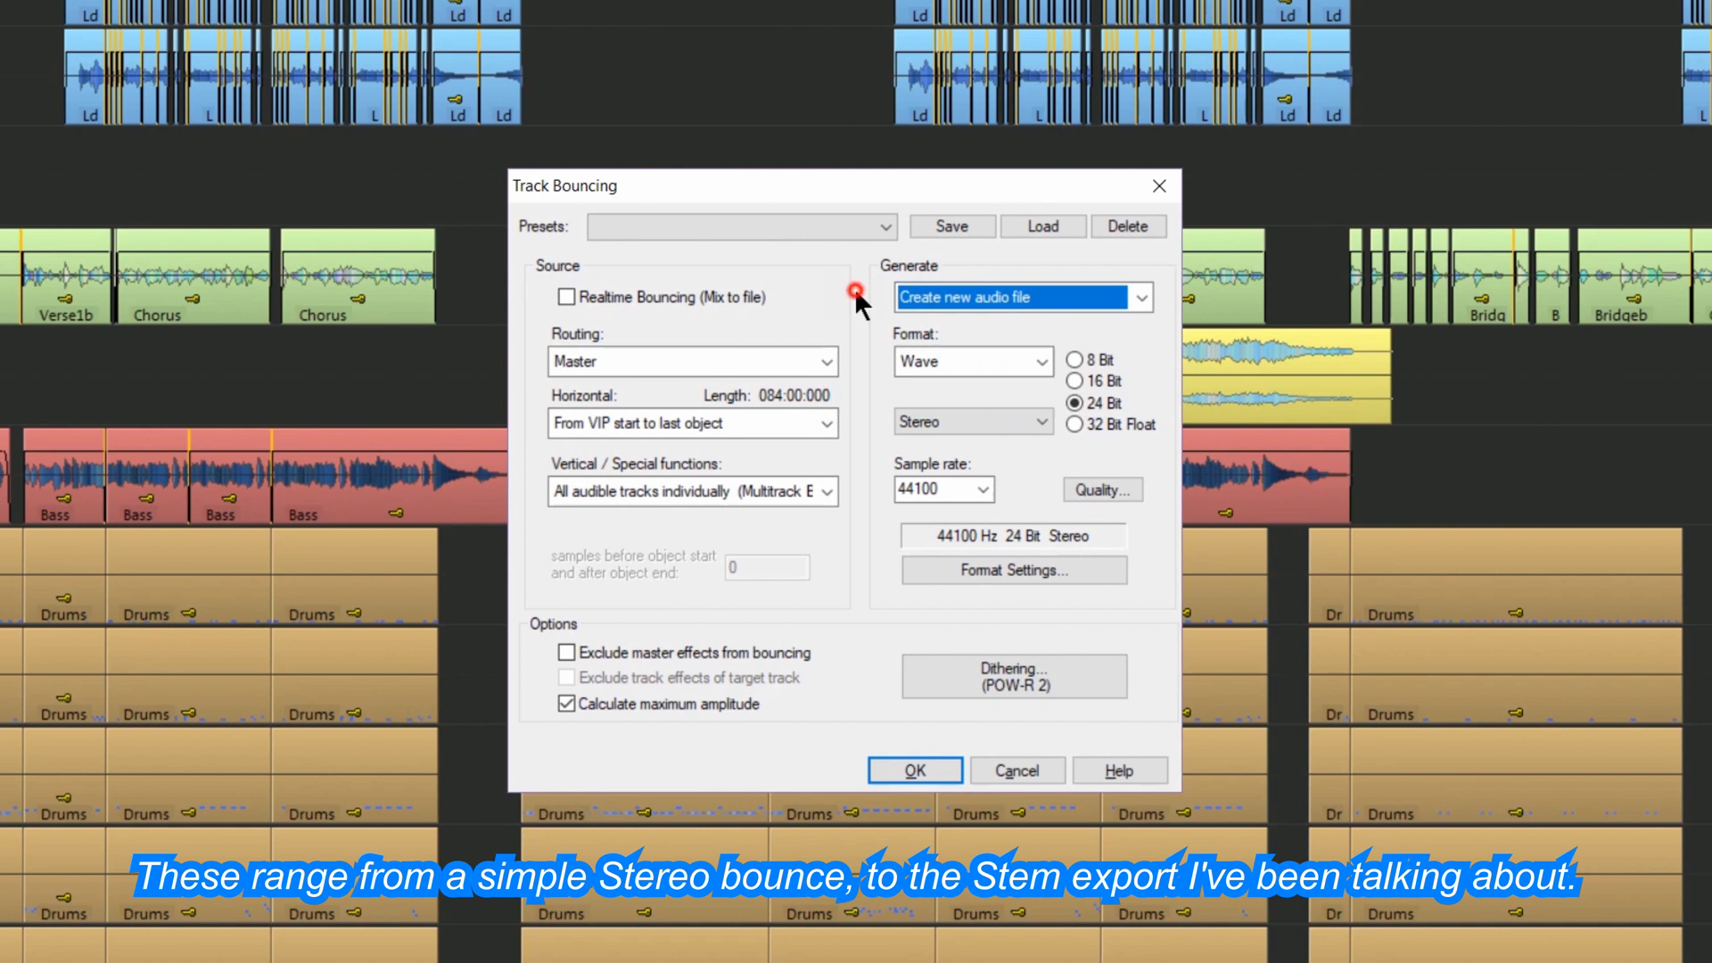
{"action": "left_click", "coordinate": [992, 757]}
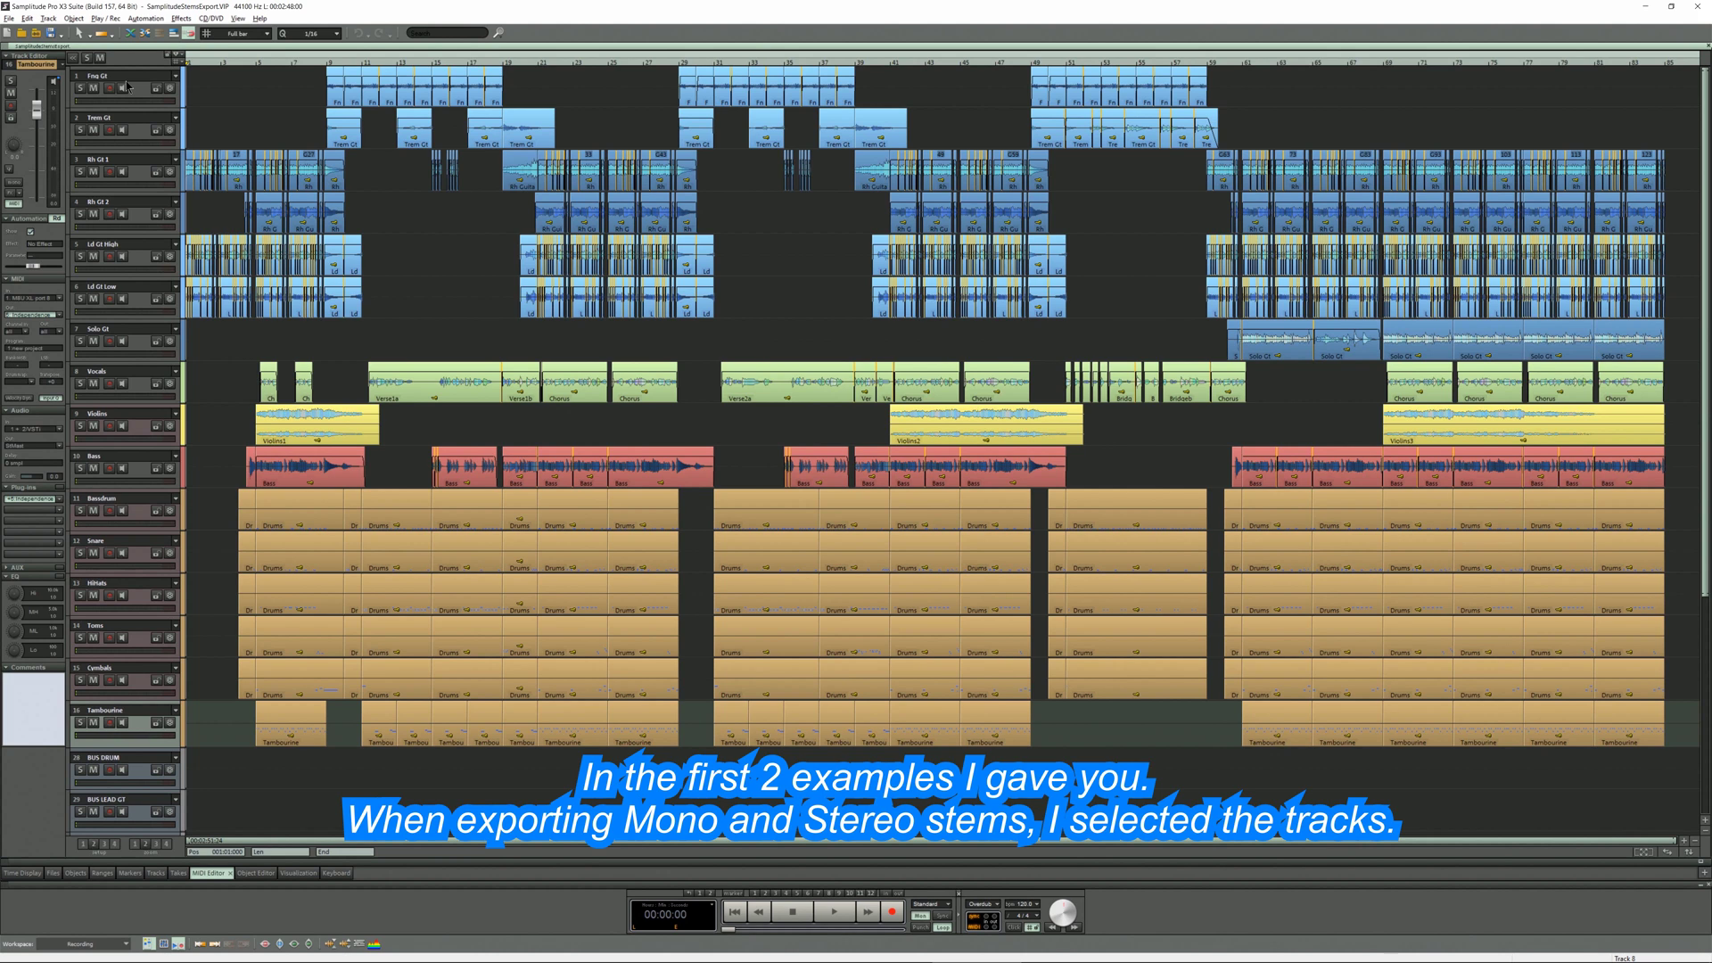
- Select the Vocals track and set Vertical to 'All selected tracks individually (Multitrack Bounce)'
{"action": "left_click", "coordinate": [244, 377]}
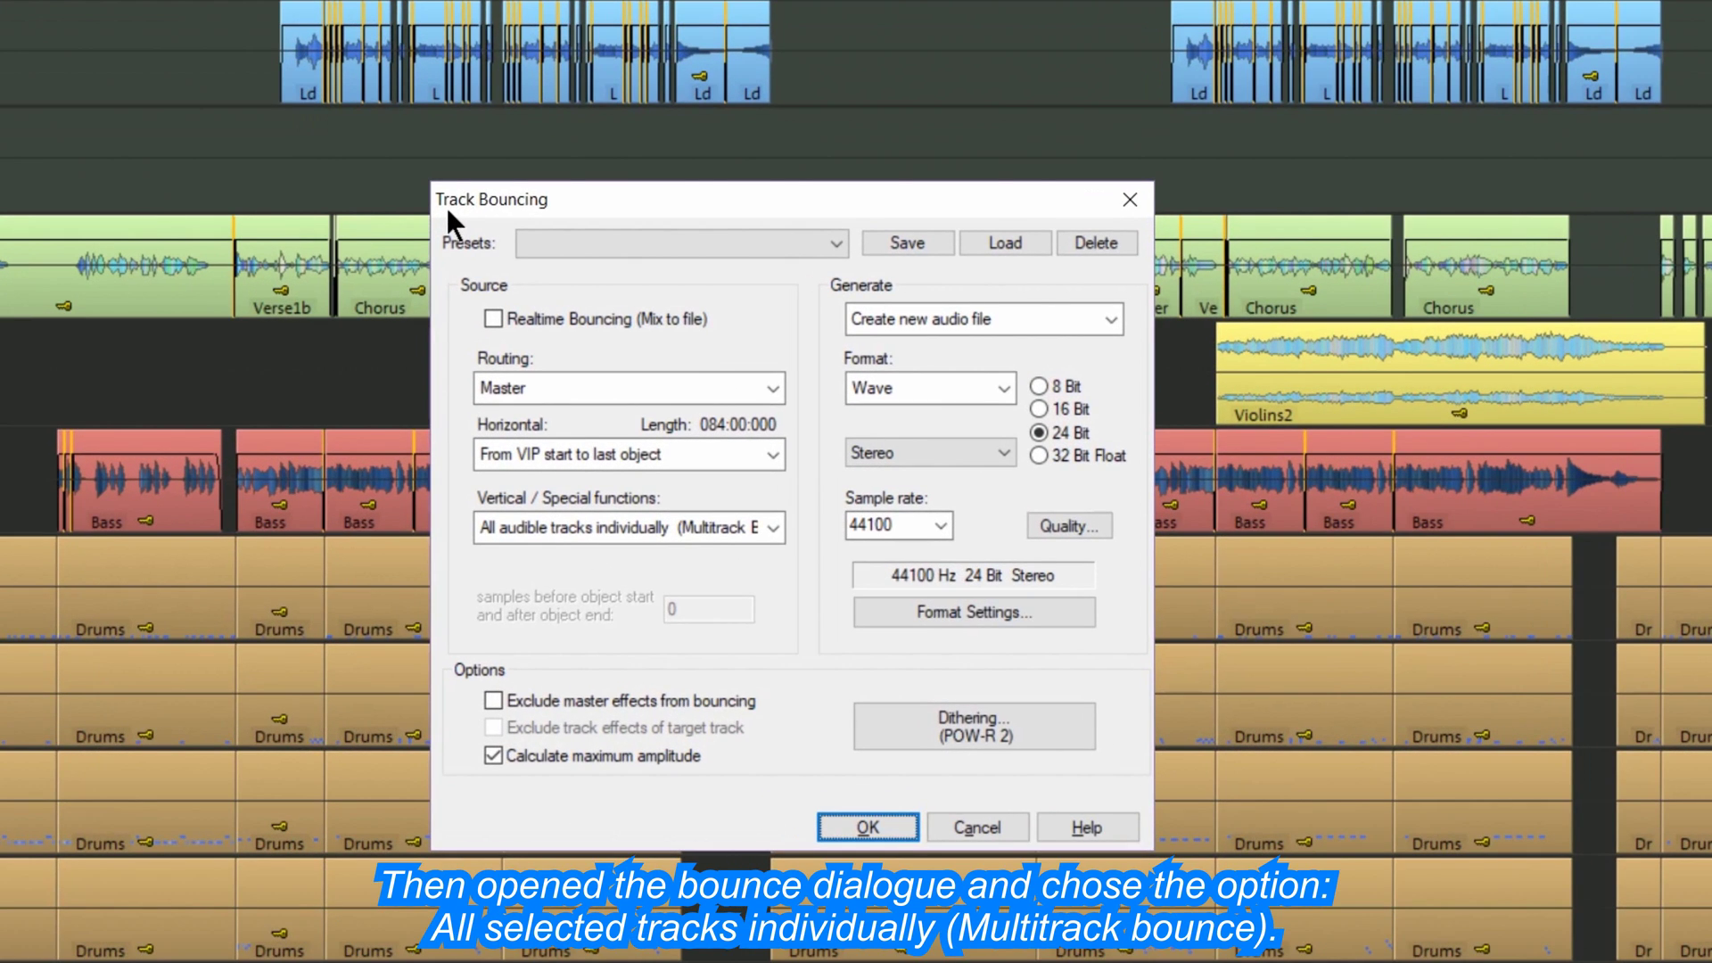
{"action": "left_click", "coordinate": [772, 527]}
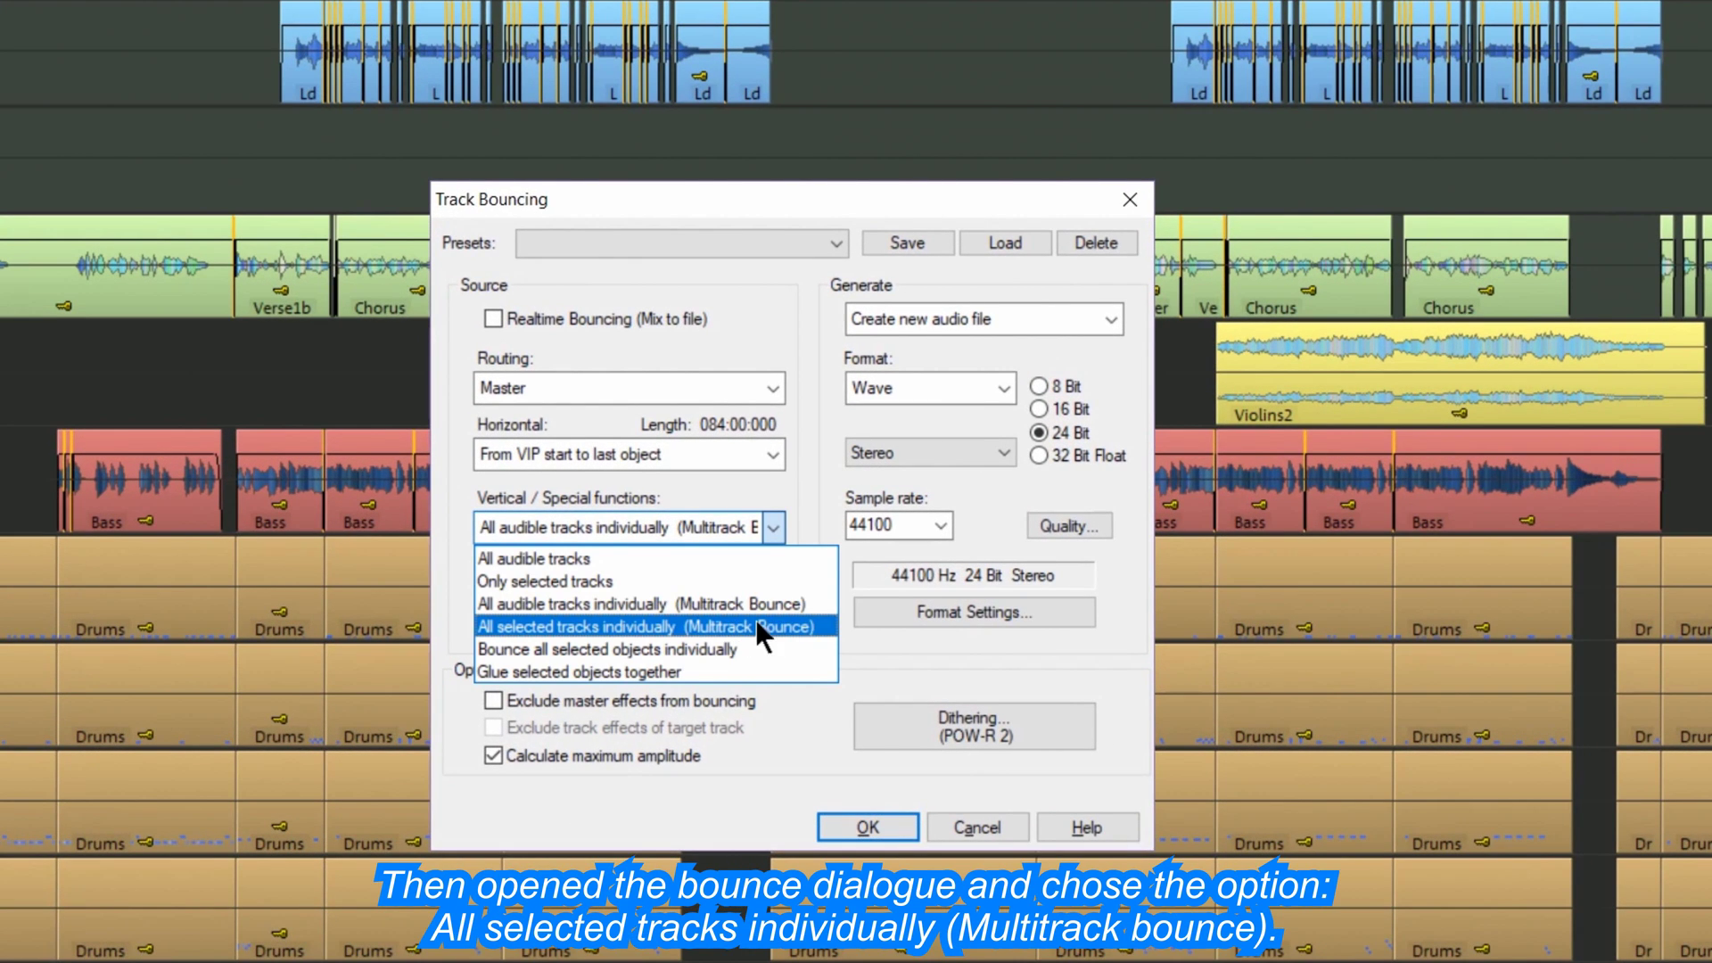
{"action": "left_click", "coordinate": [802, 624]}
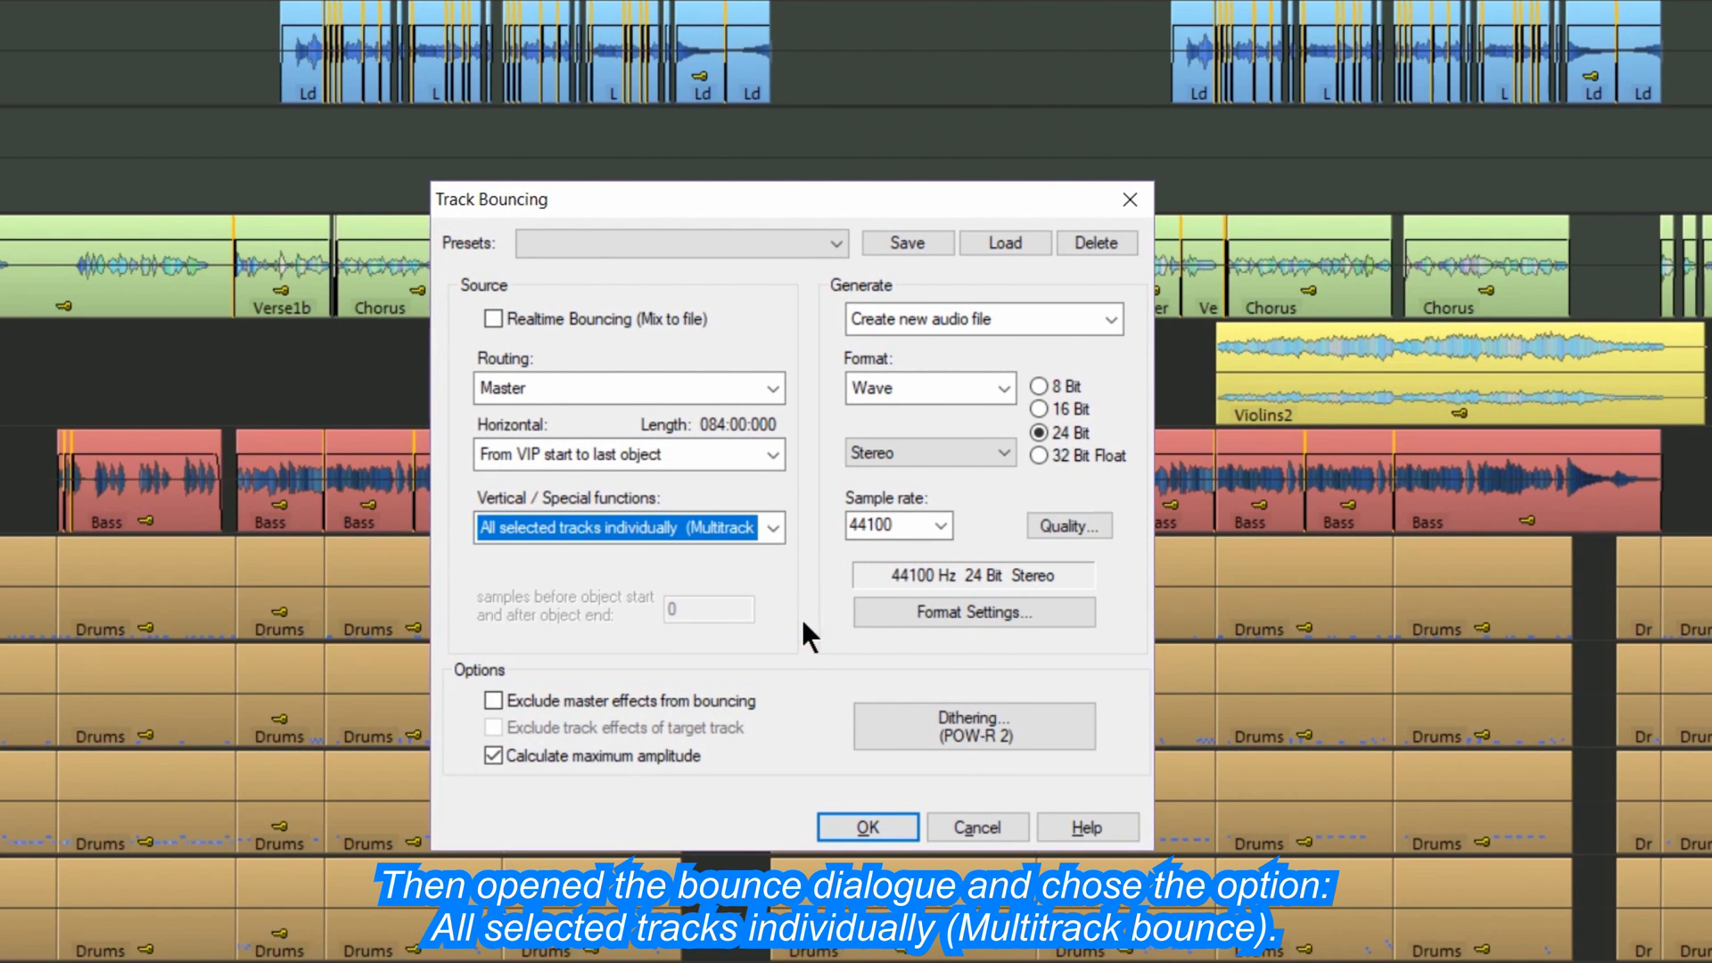
- Solo Fng Gt, Rh Gt 1, Rh Gt 2 and Solo Gt, then bounce all audible tracks individually
{"action": "left_click", "coordinate": [978, 827]}
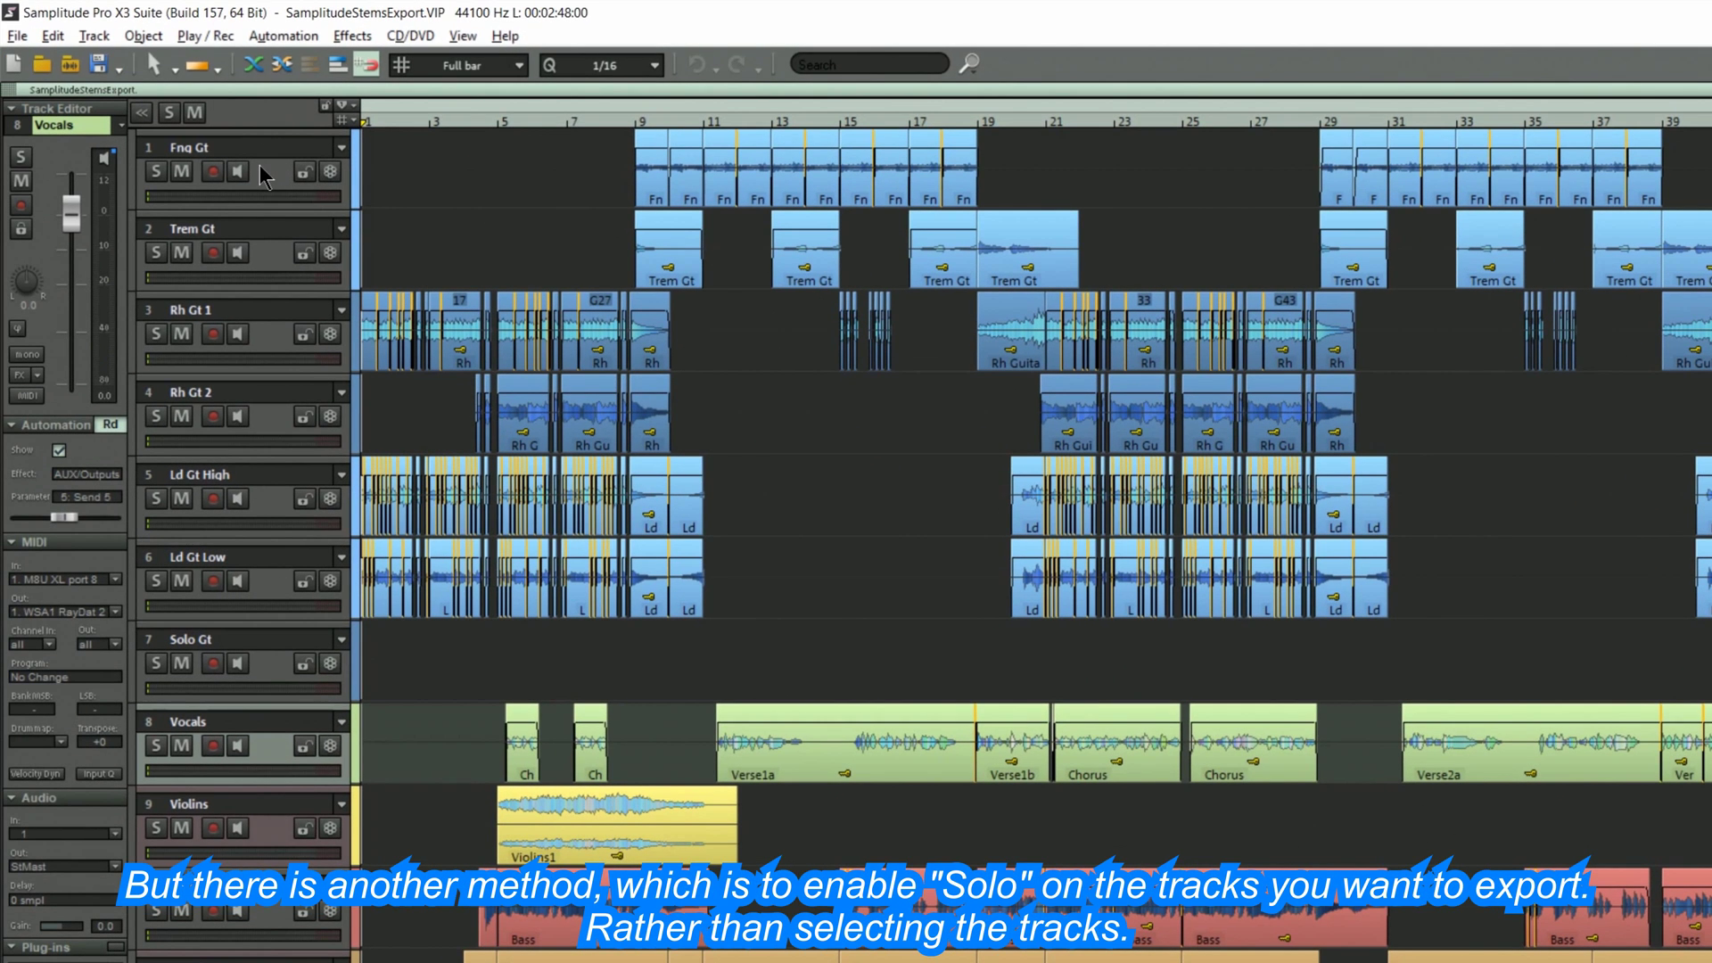
{"action": "left_click", "coordinate": [156, 171]}
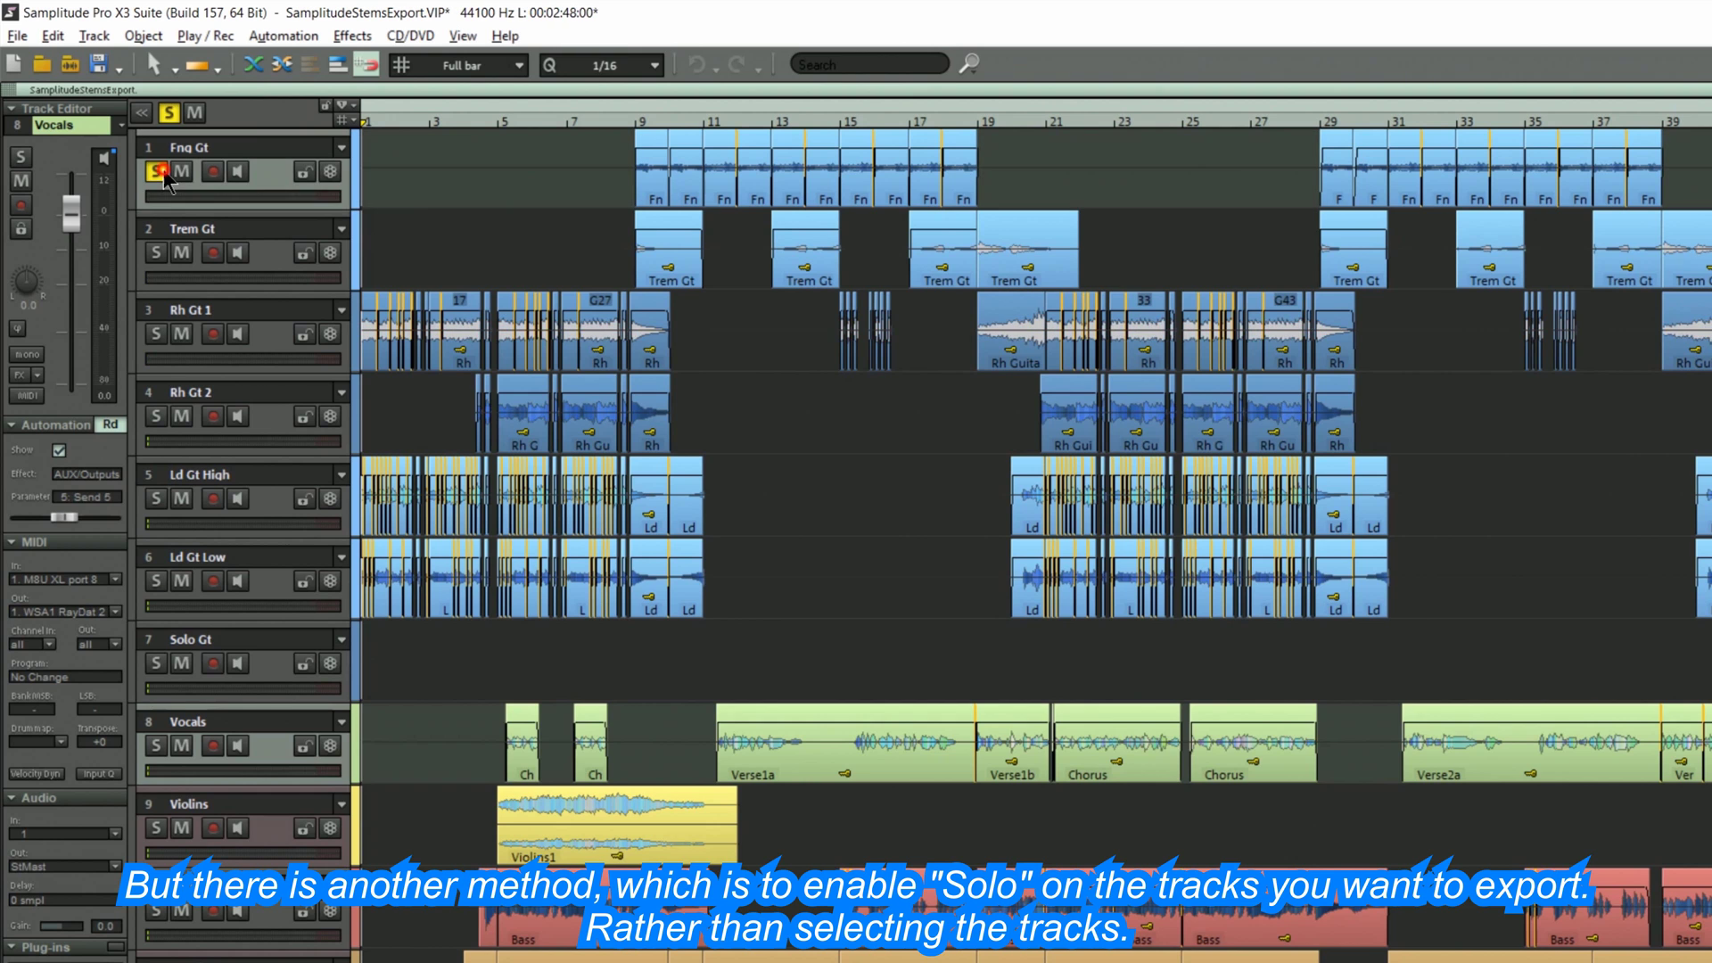
{"action": "left_click", "coordinate": [154, 335]}
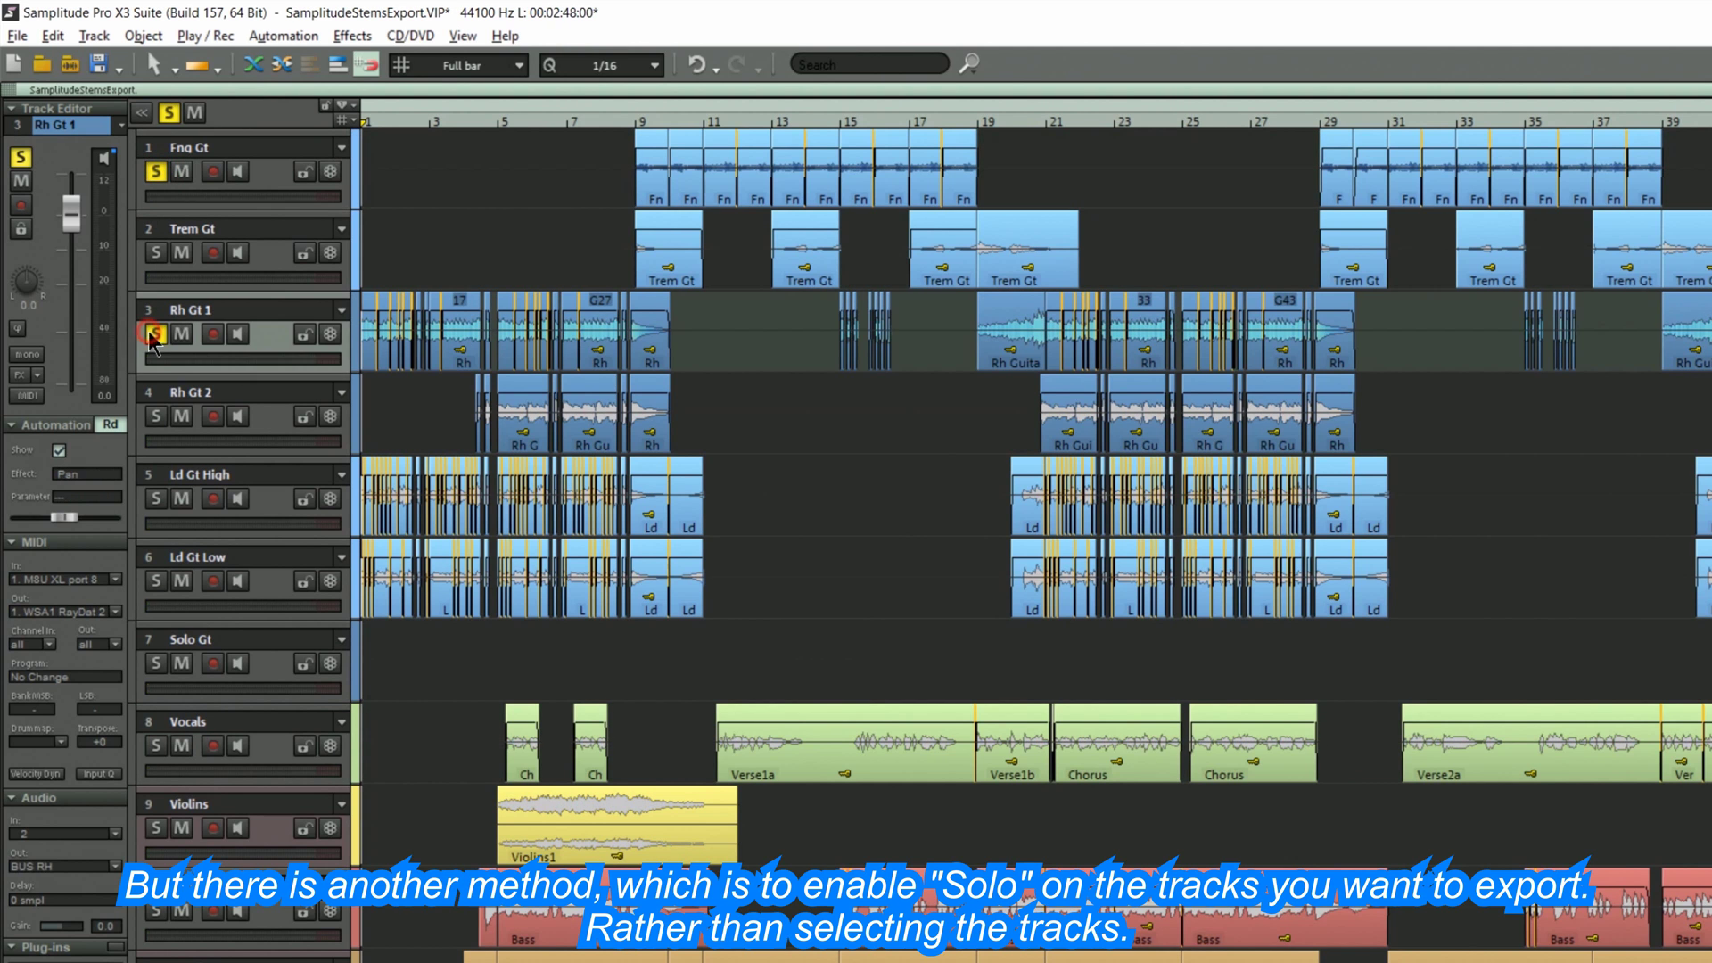
{"action": "left_click", "coordinate": [156, 416]}
{"action": "left_click", "coordinate": [157, 663]}
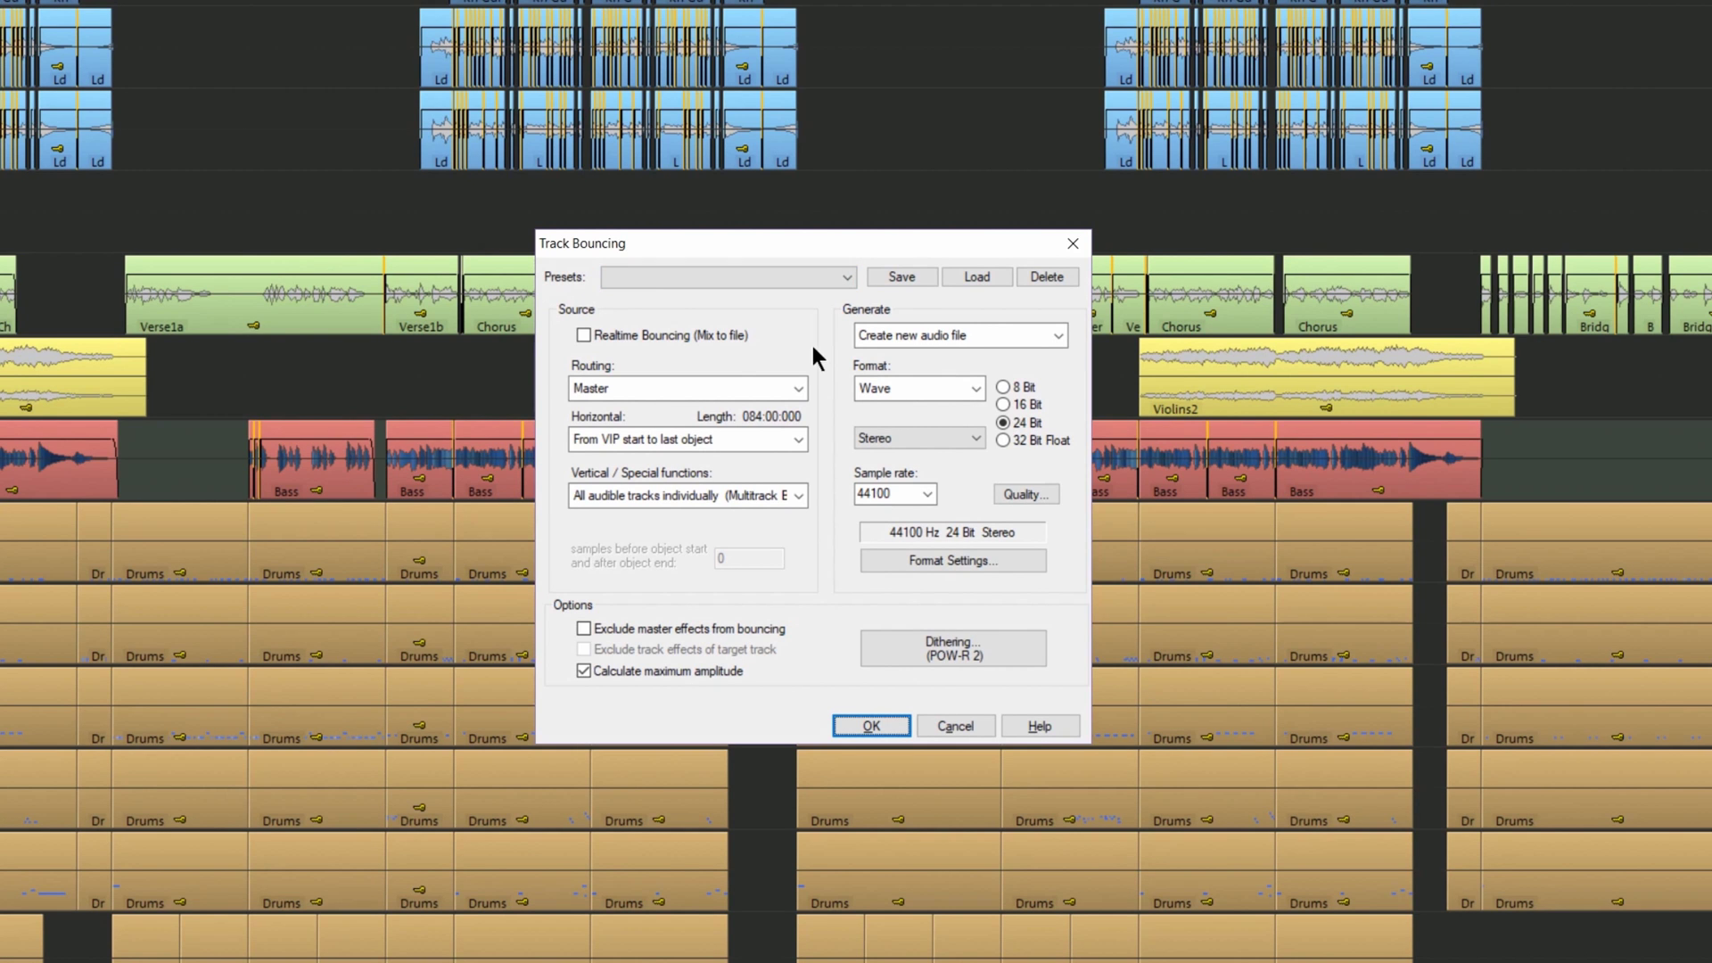
{"action": "left_click", "coordinate": [807, 491]}
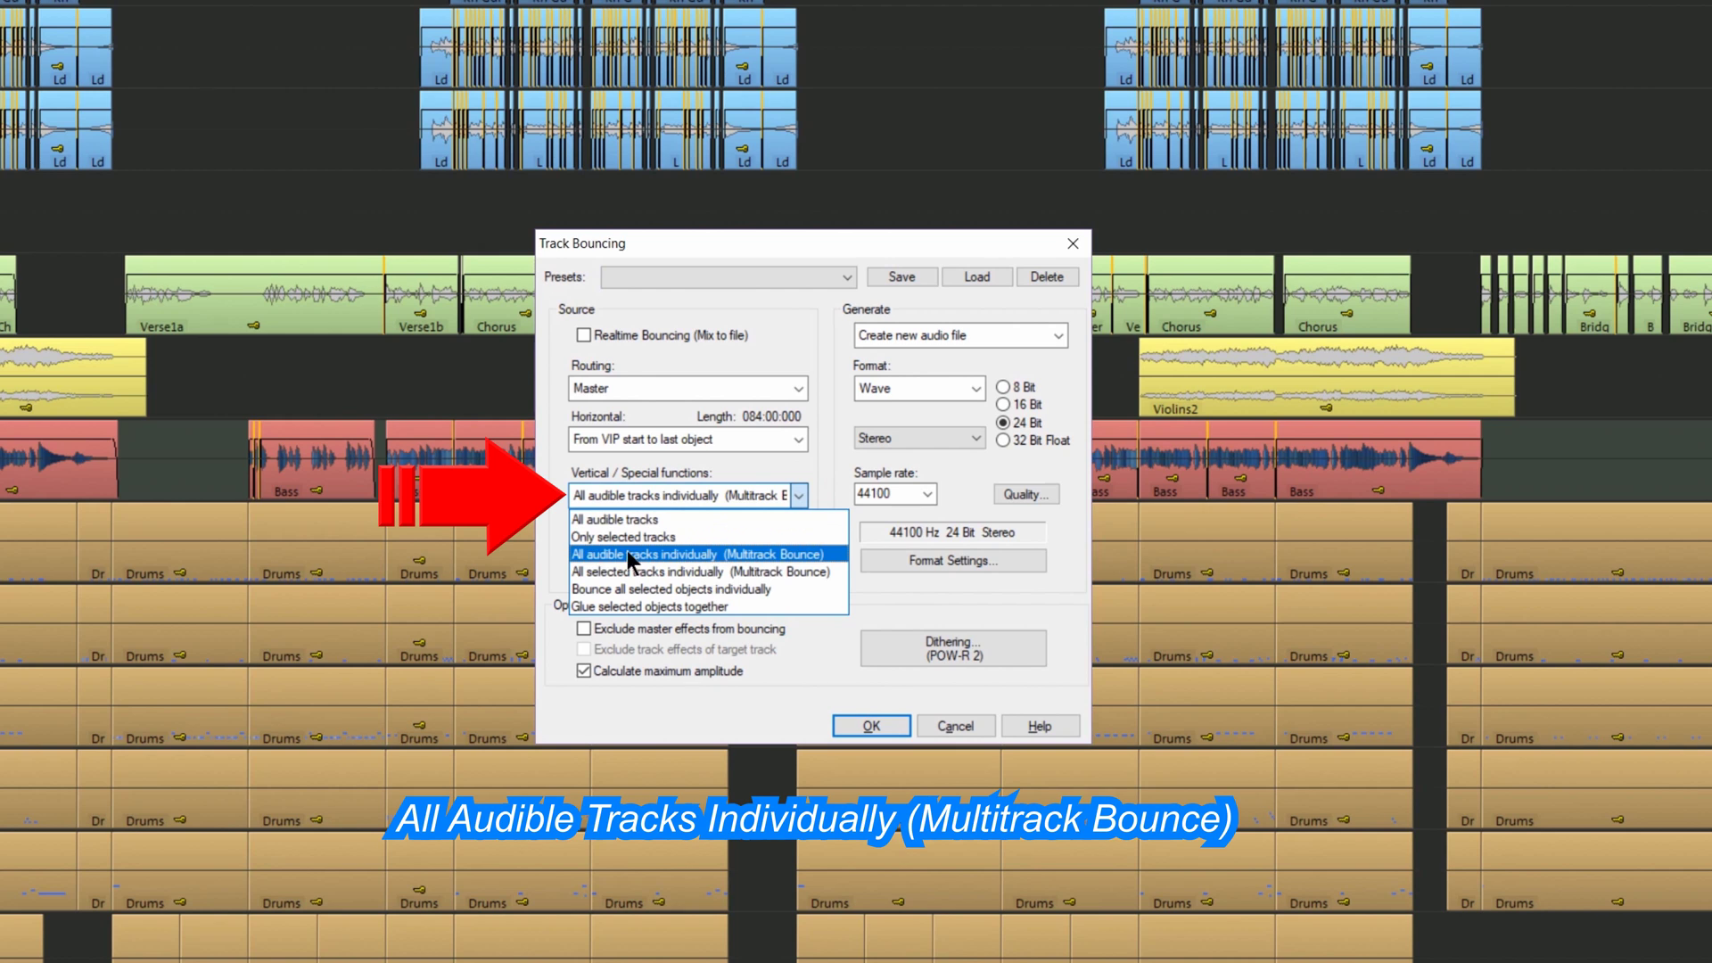
{"action": "left_click", "coordinate": [742, 551]}
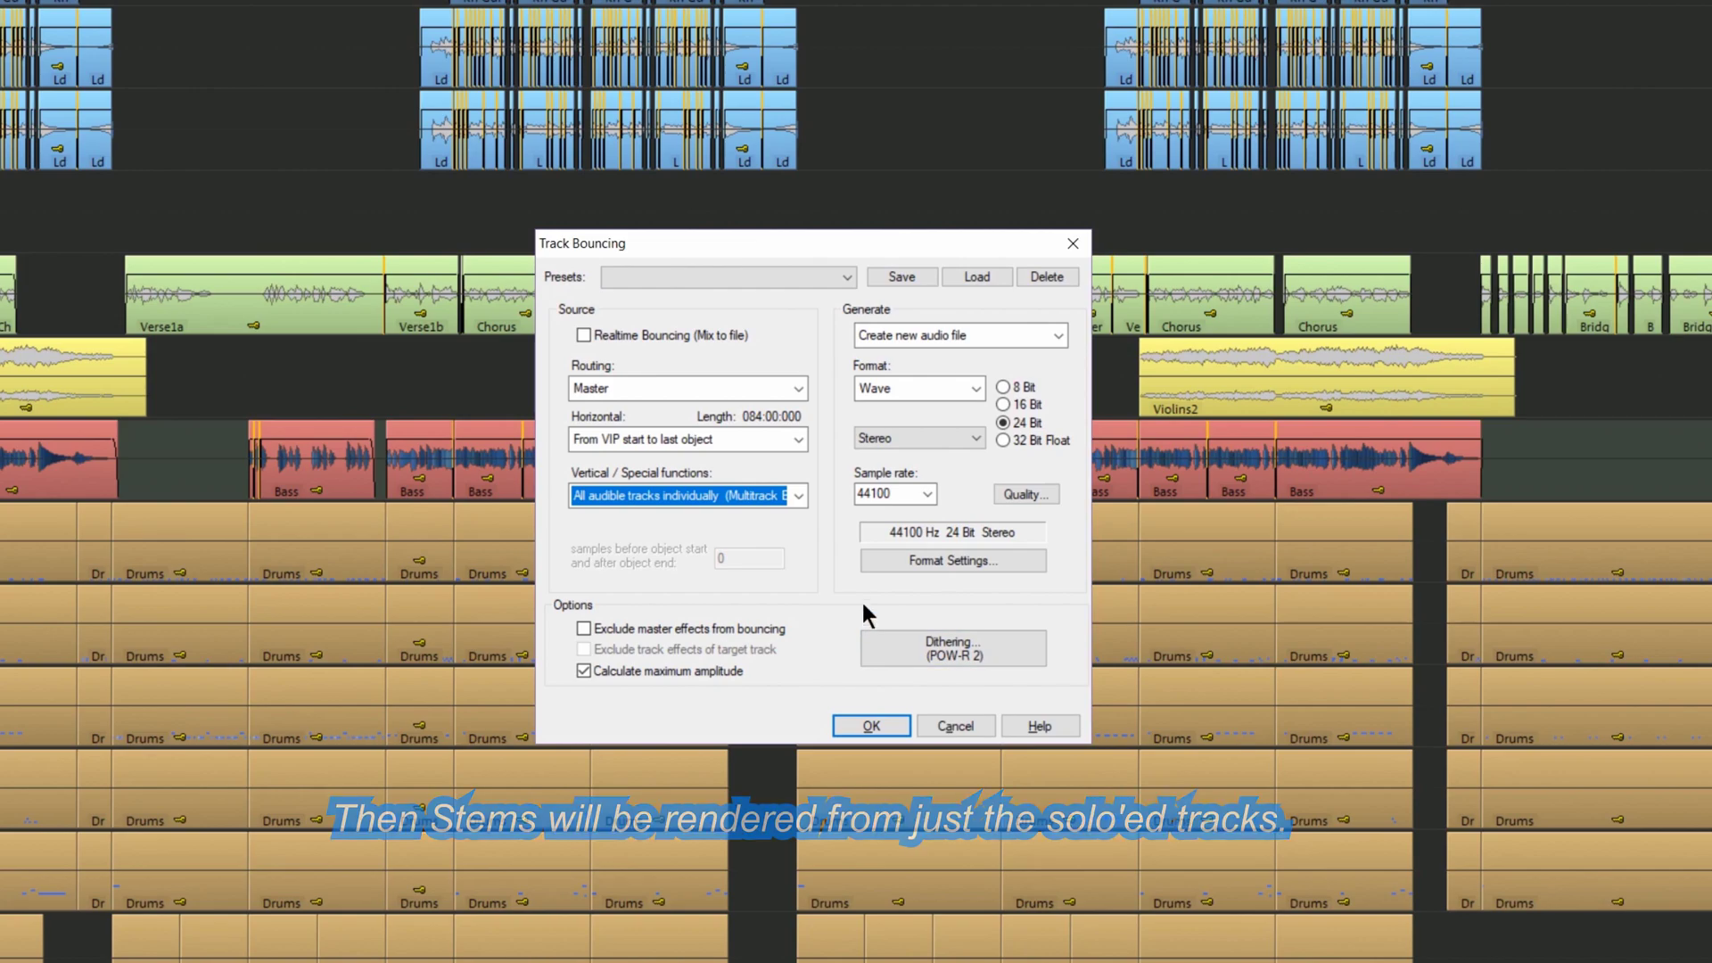
{"action": "left_click", "coordinate": [905, 722]}
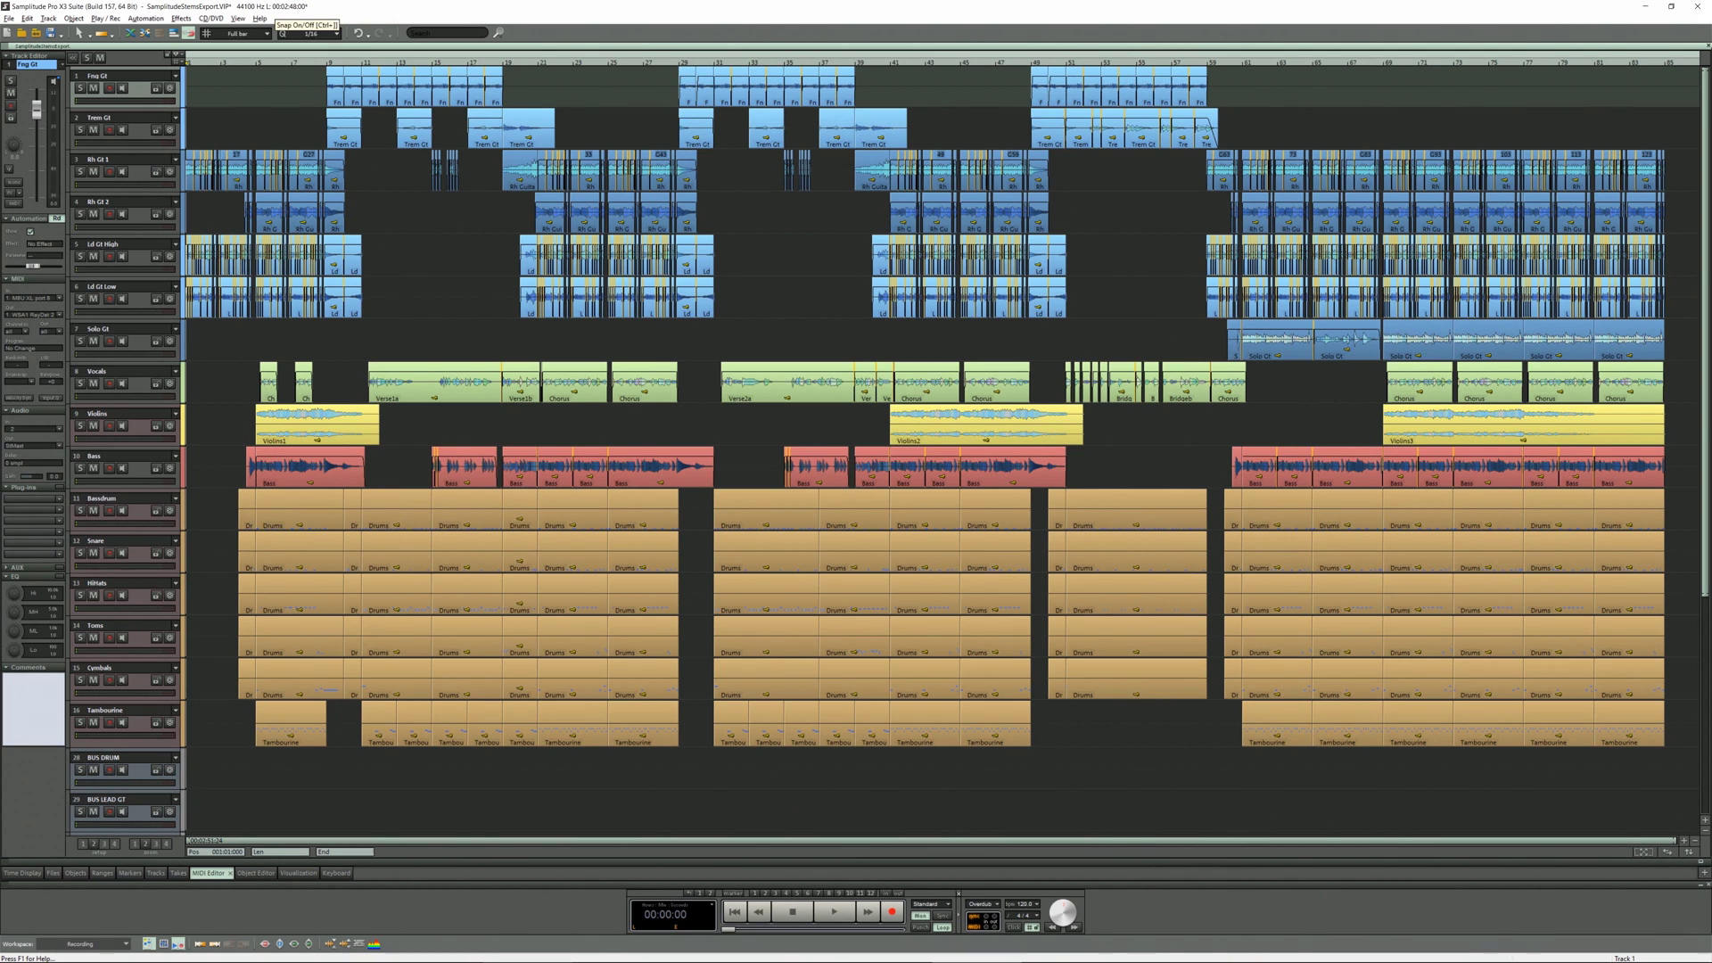